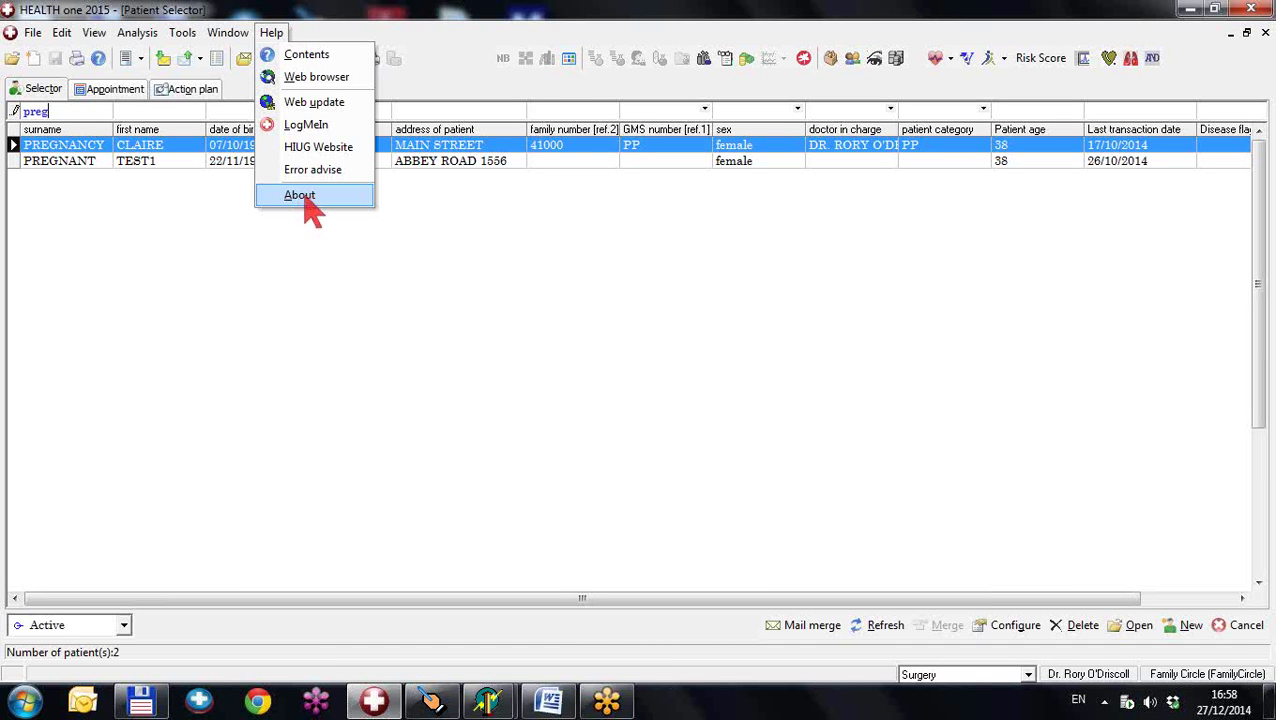
- Check the version info, then open the pregnancy test patient's record and preview its maternity options
left_click(305, 200)
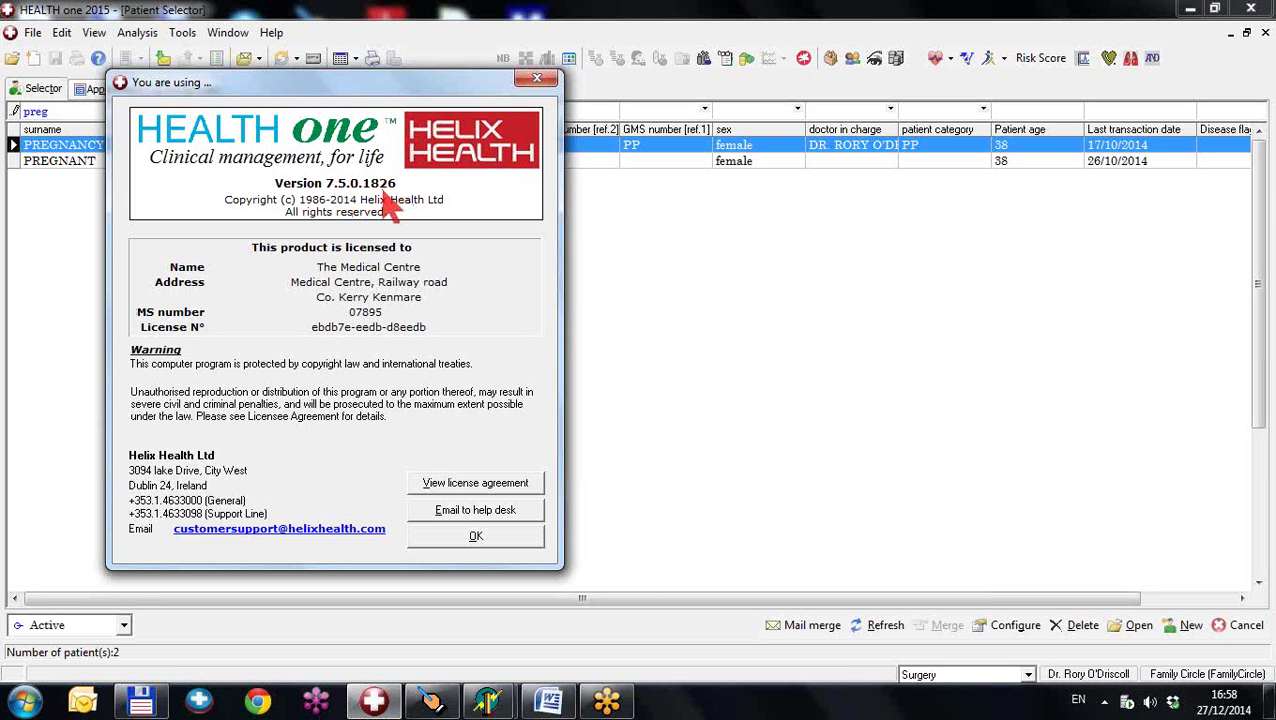
left_click(471, 536)
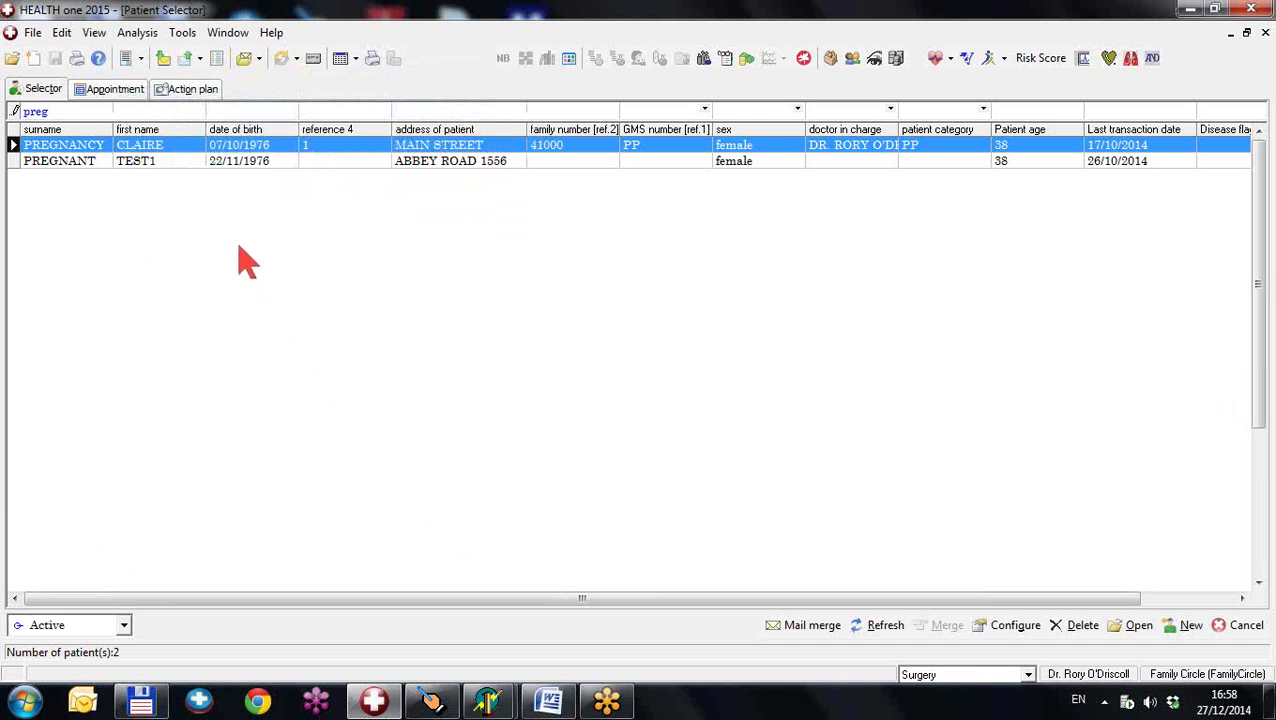
double_click(190, 146)
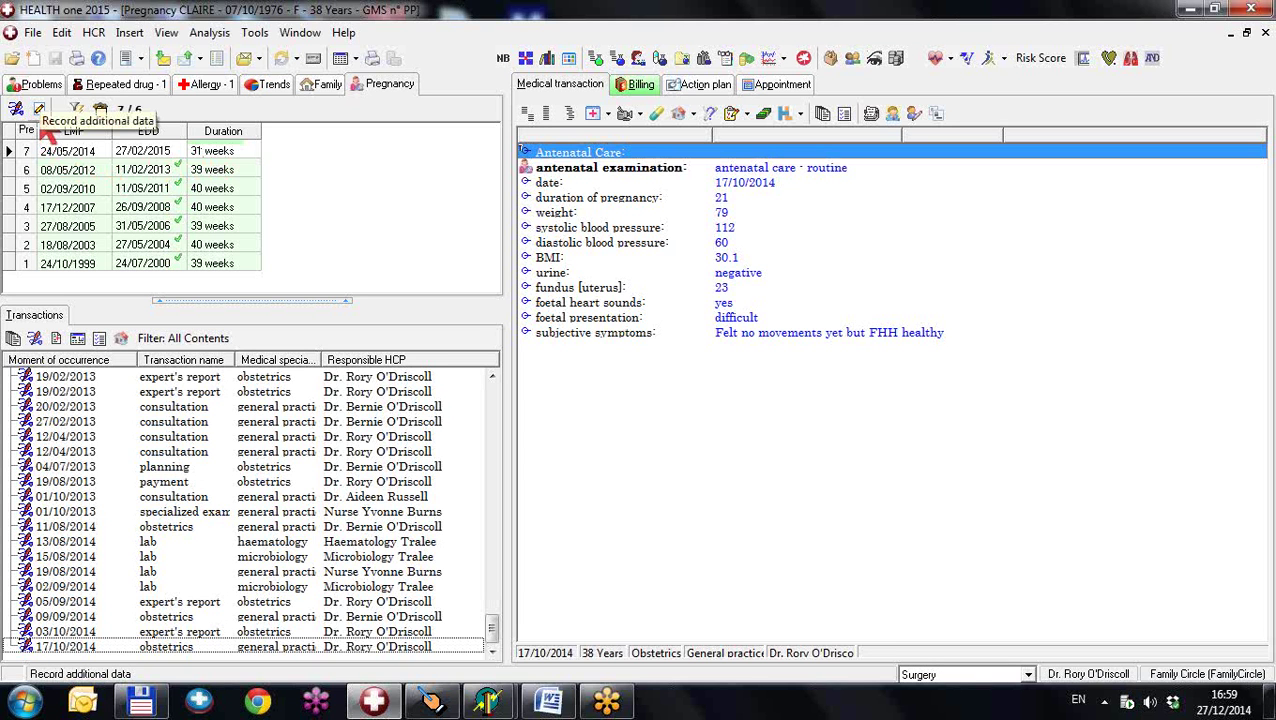
left_click(40, 109)
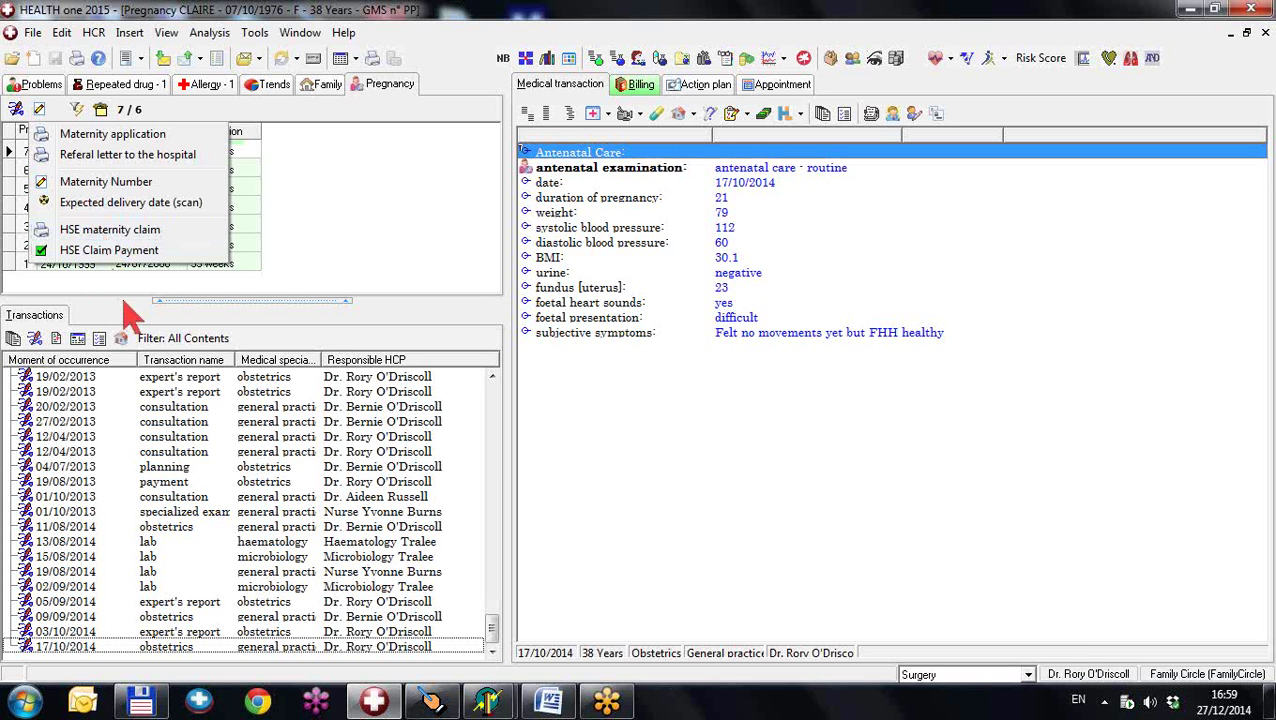
left_click(124, 300)
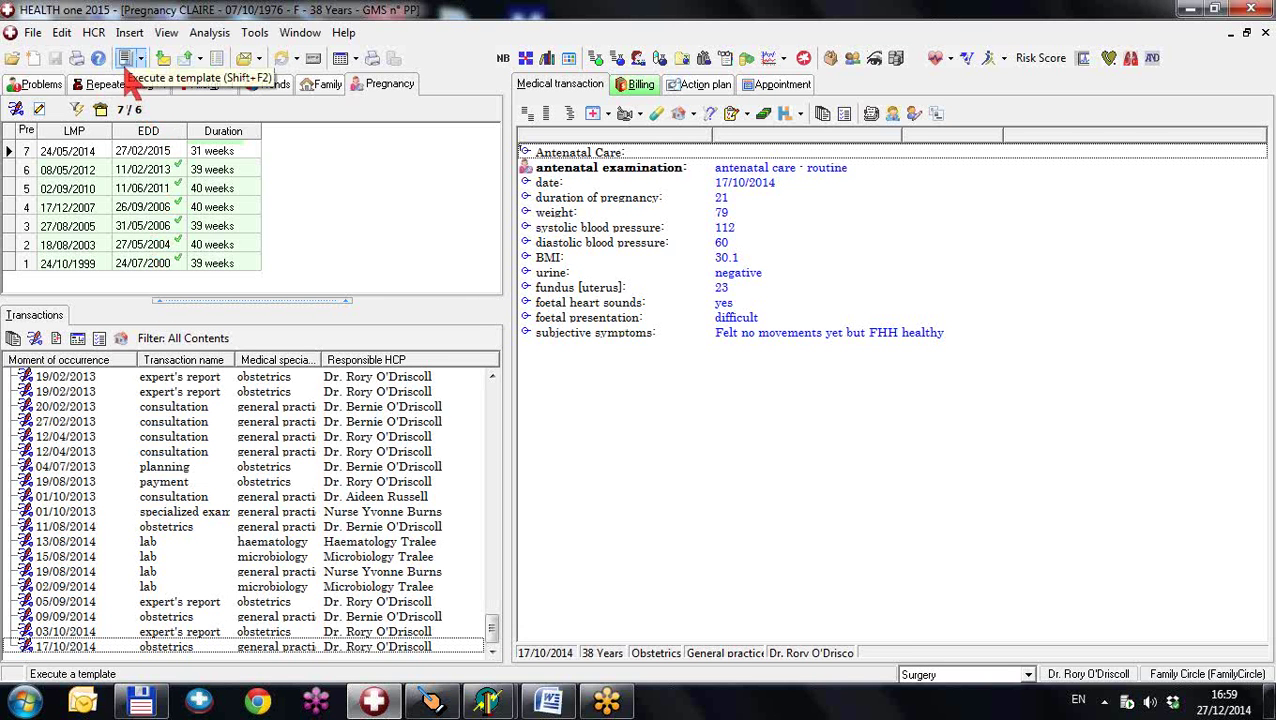
left_click(128, 66)
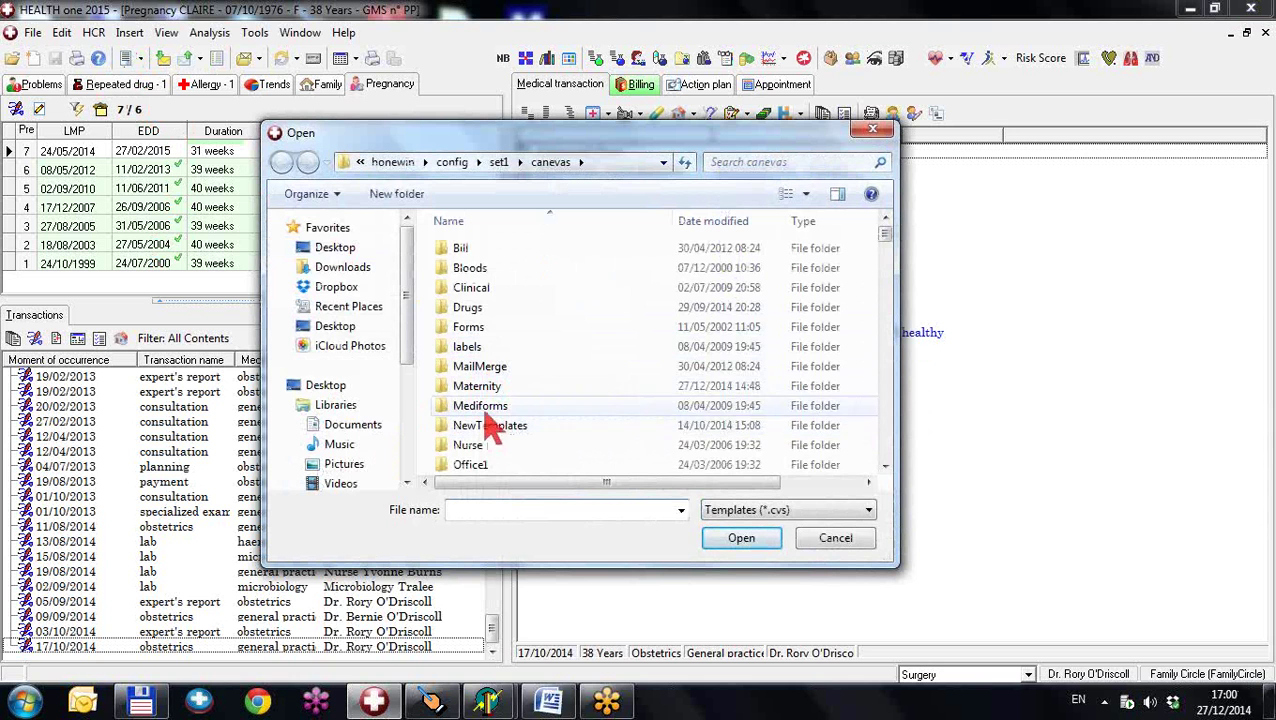
double_click(478, 389)
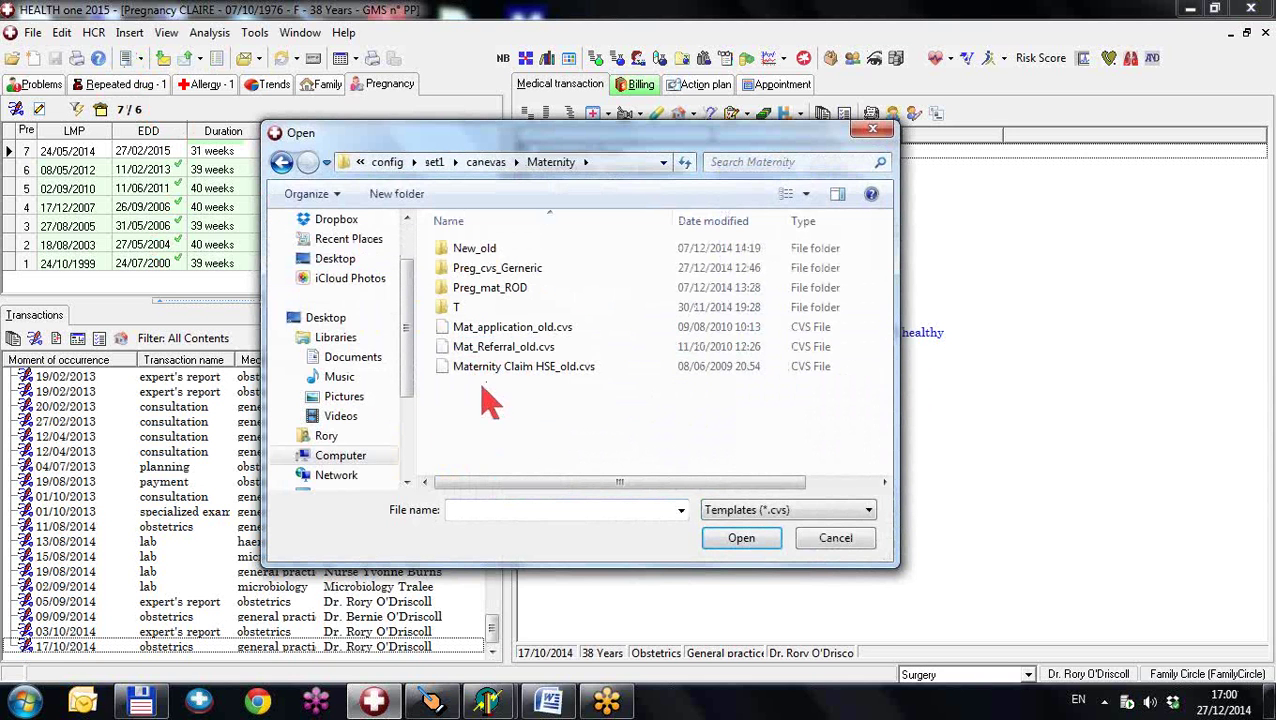
double_click(516, 338)
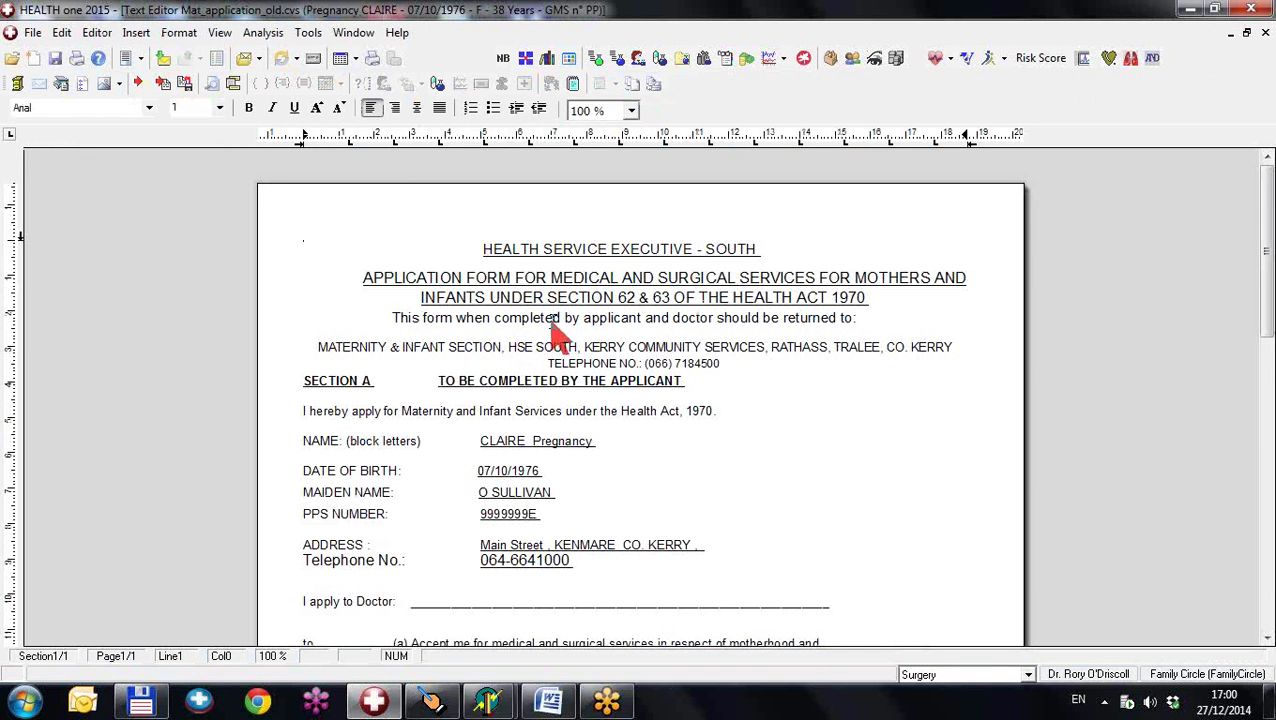
scroll(557, 335, "down", 1)
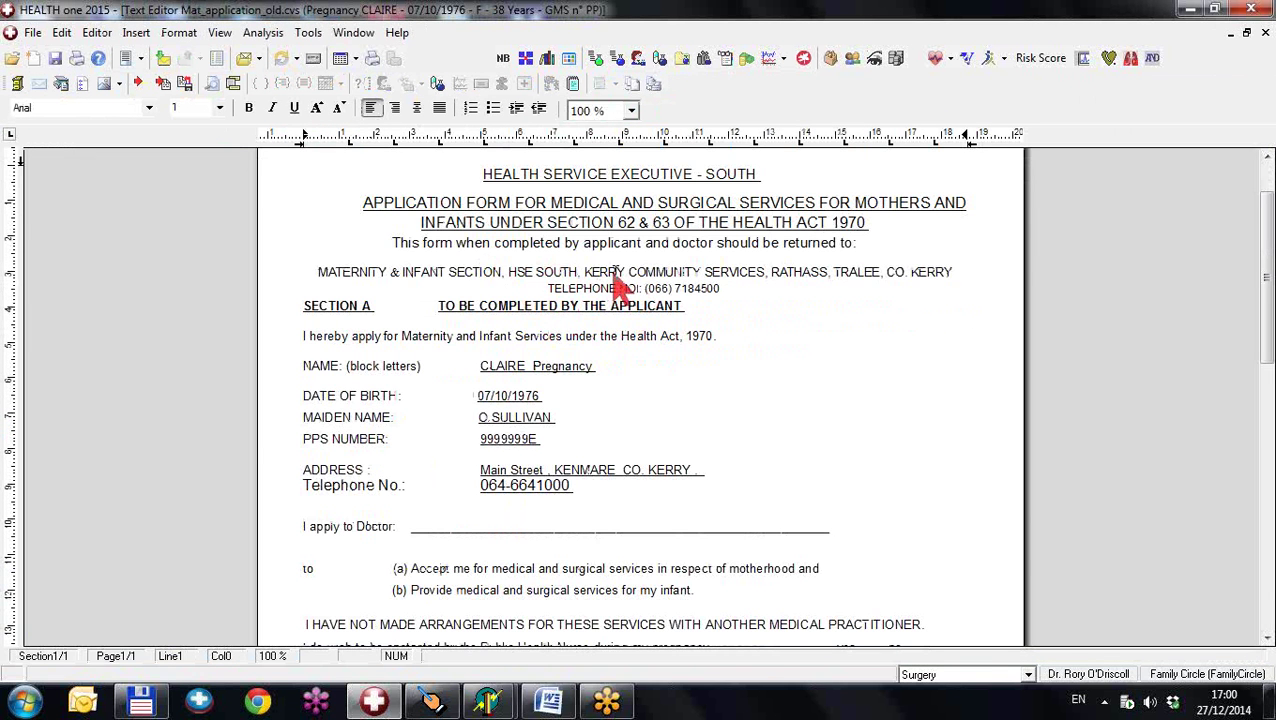
left_click_drag(588, 278, 700, 282)
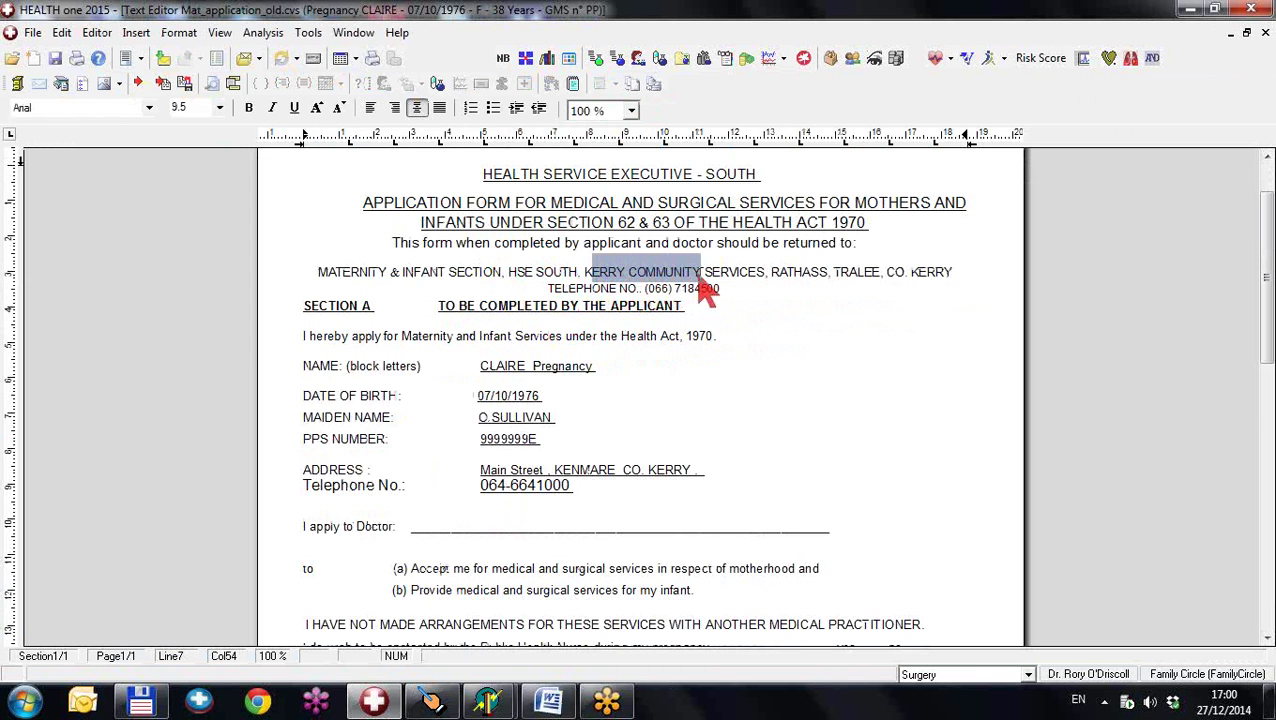
scroll(620, 335, "down", 4)
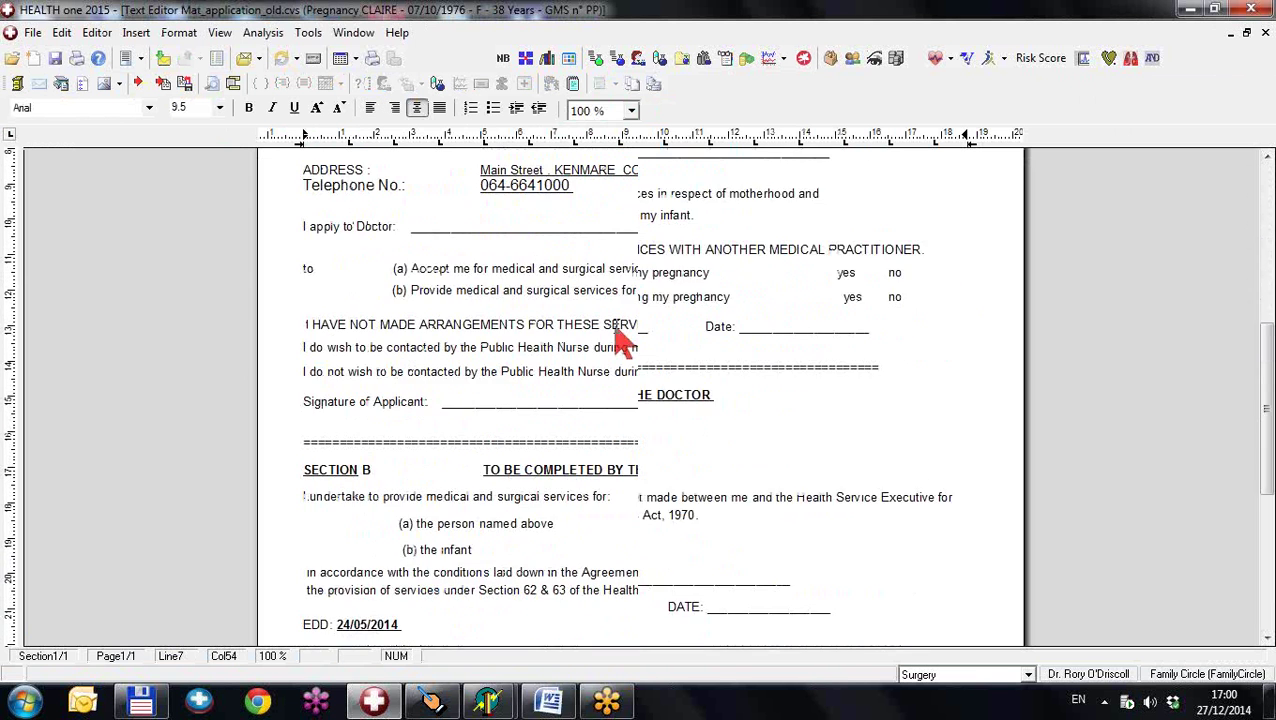
scroll(620, 340, "down", 6)
scroll(620, 340, "up", 2)
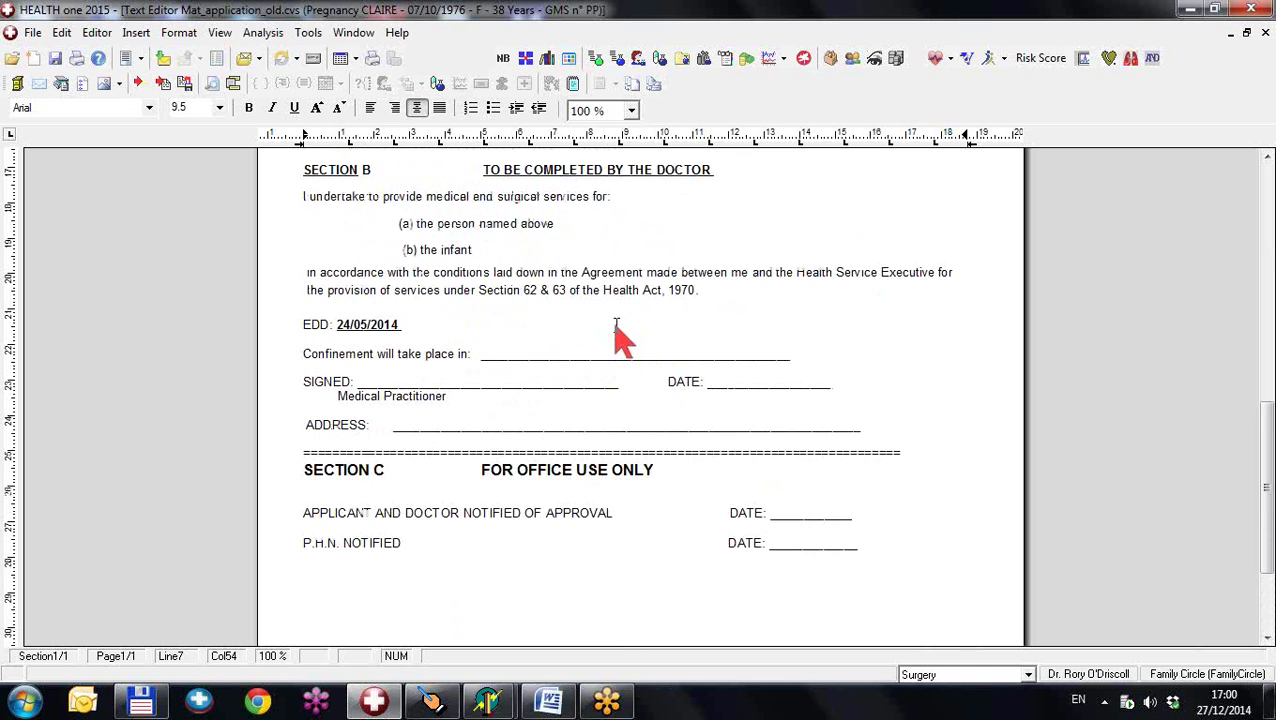
scroll(620, 335, "up", 10)
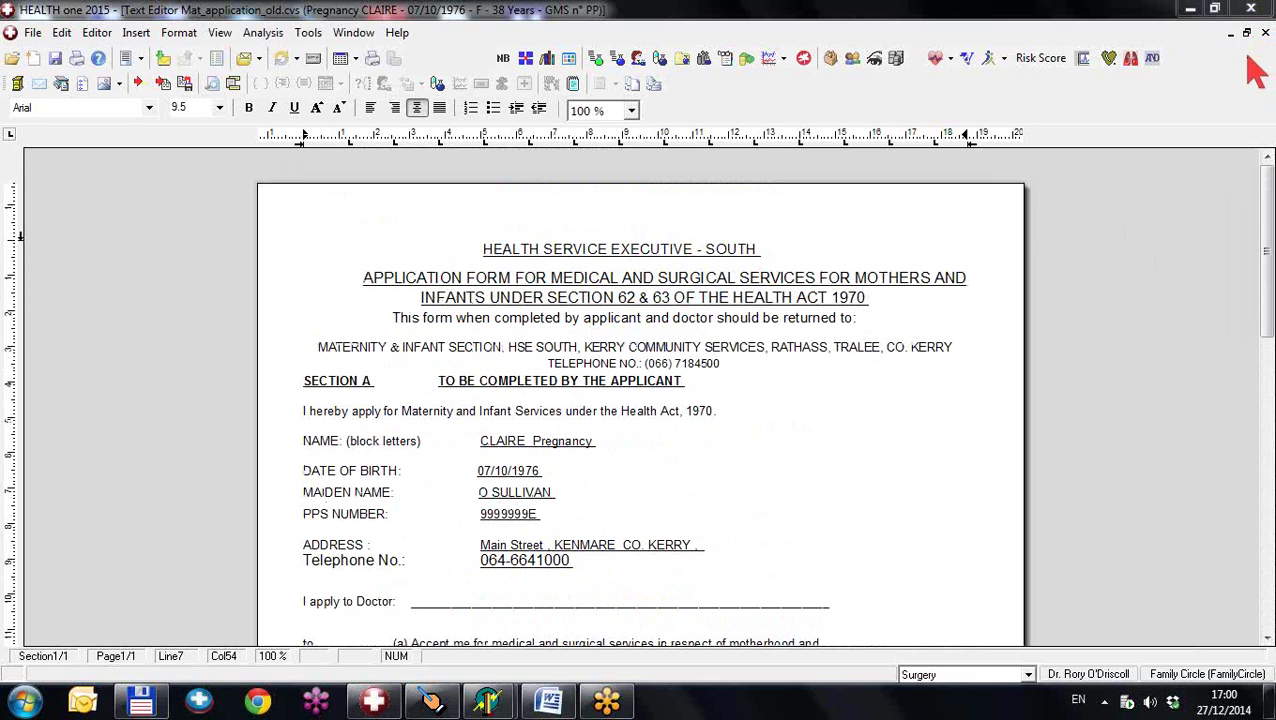
left_click(1265, 32)
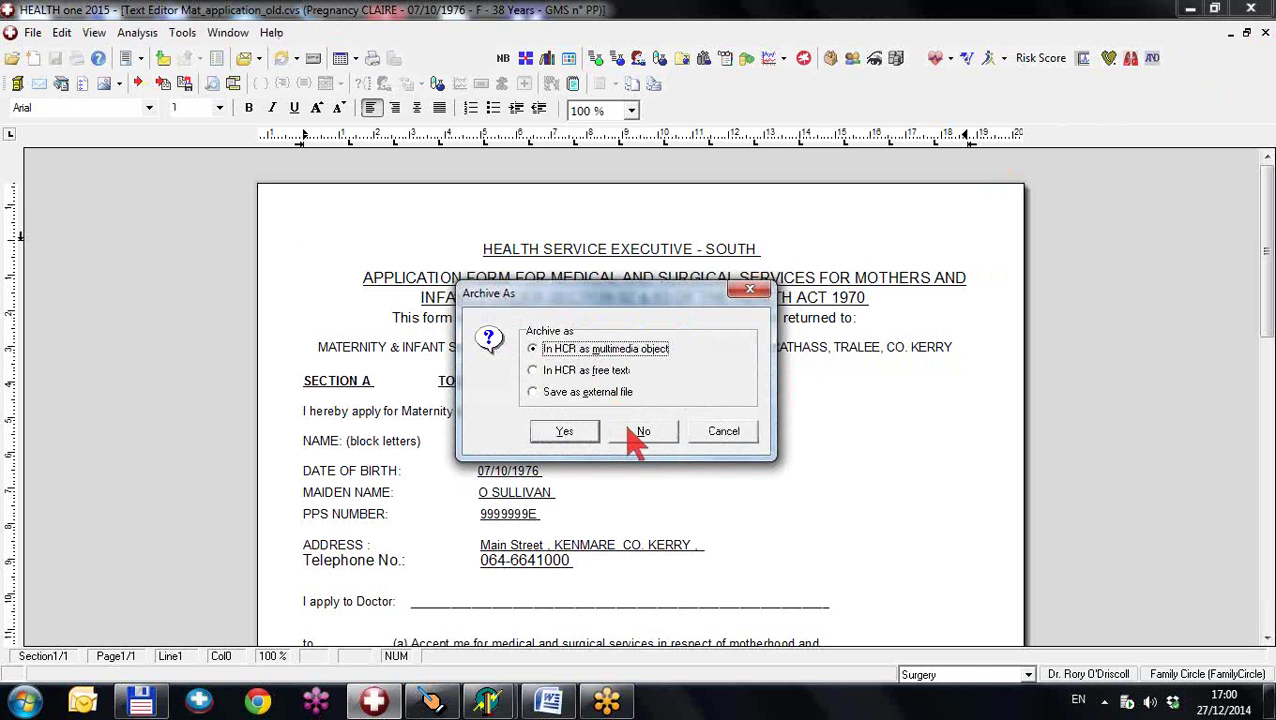
left_click(630, 428)
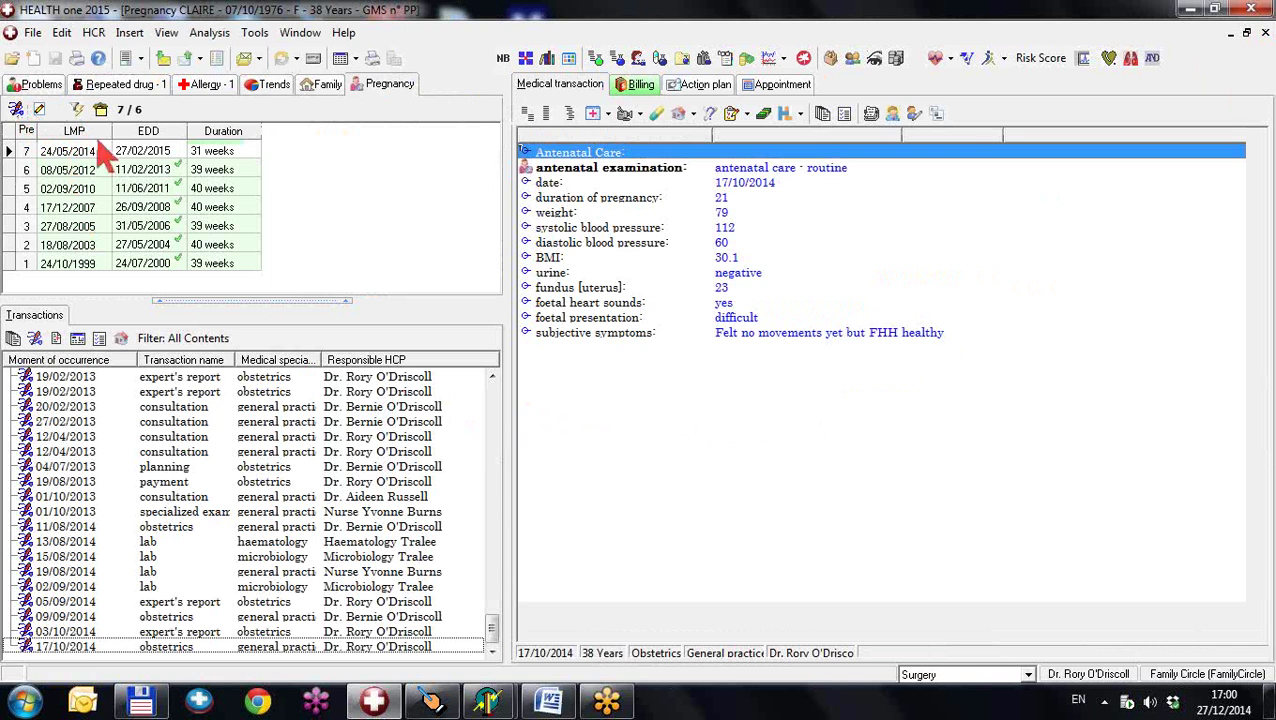
- Generate the Maternity Mat_Referral_old.cvs referral letter with transactions from 01/01/2014
left_click(130, 60)
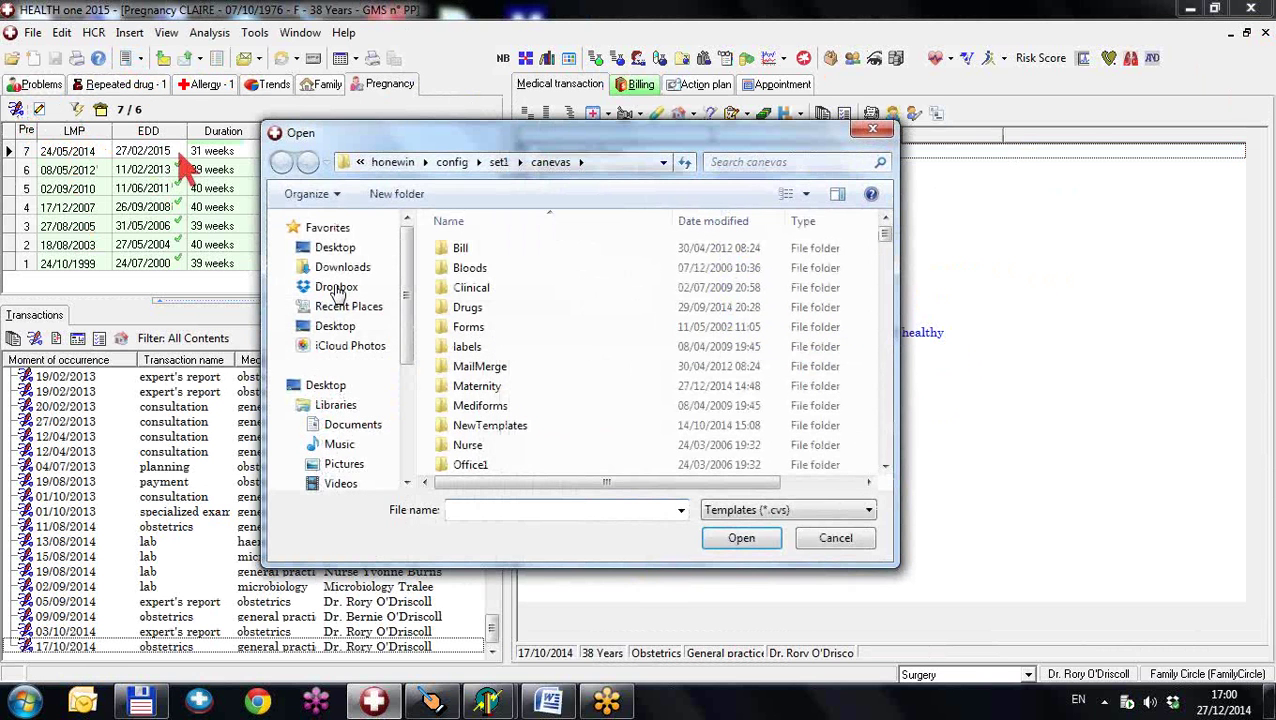
double_click(495, 387)
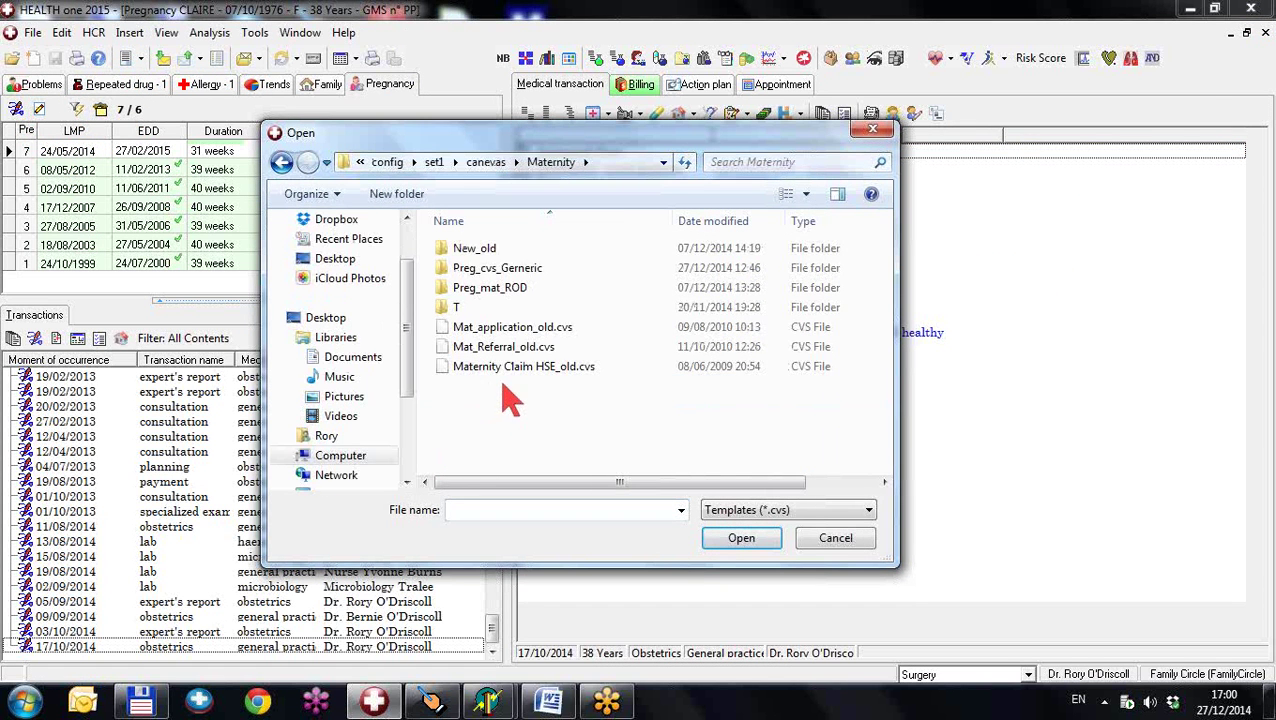
double_click(508, 347)
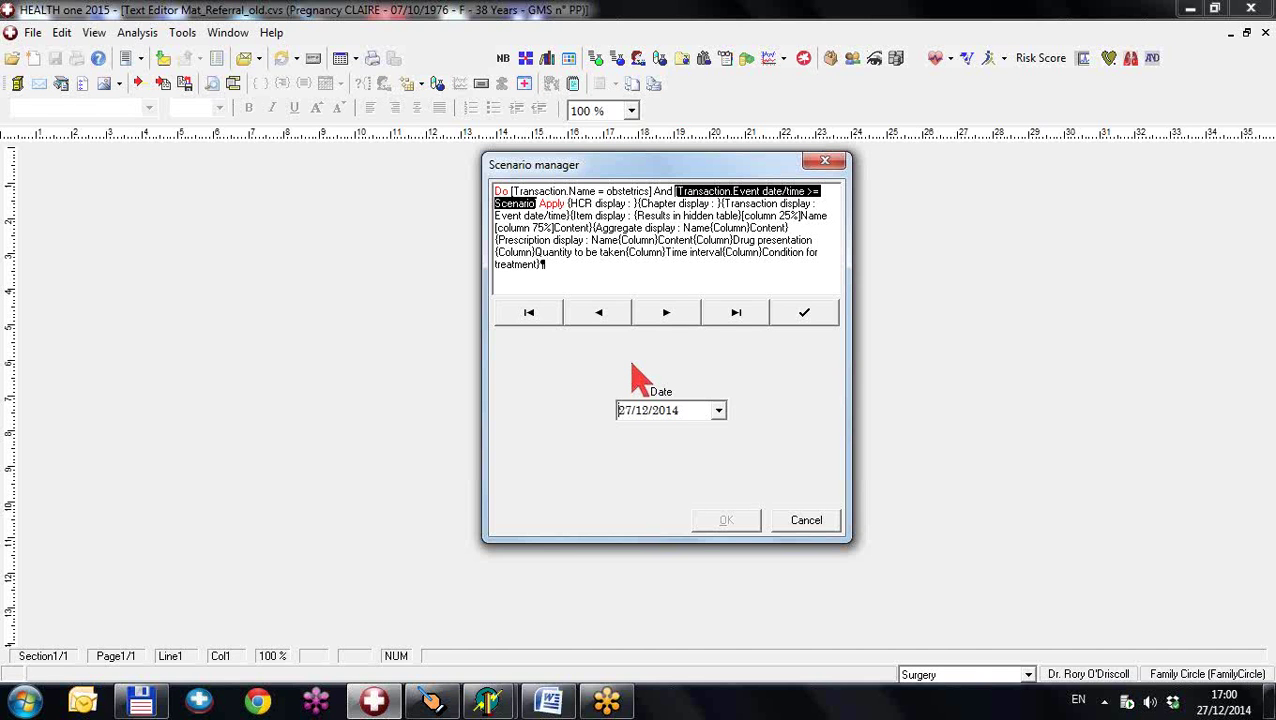
type("01/01/2014")
left_click(800, 315)
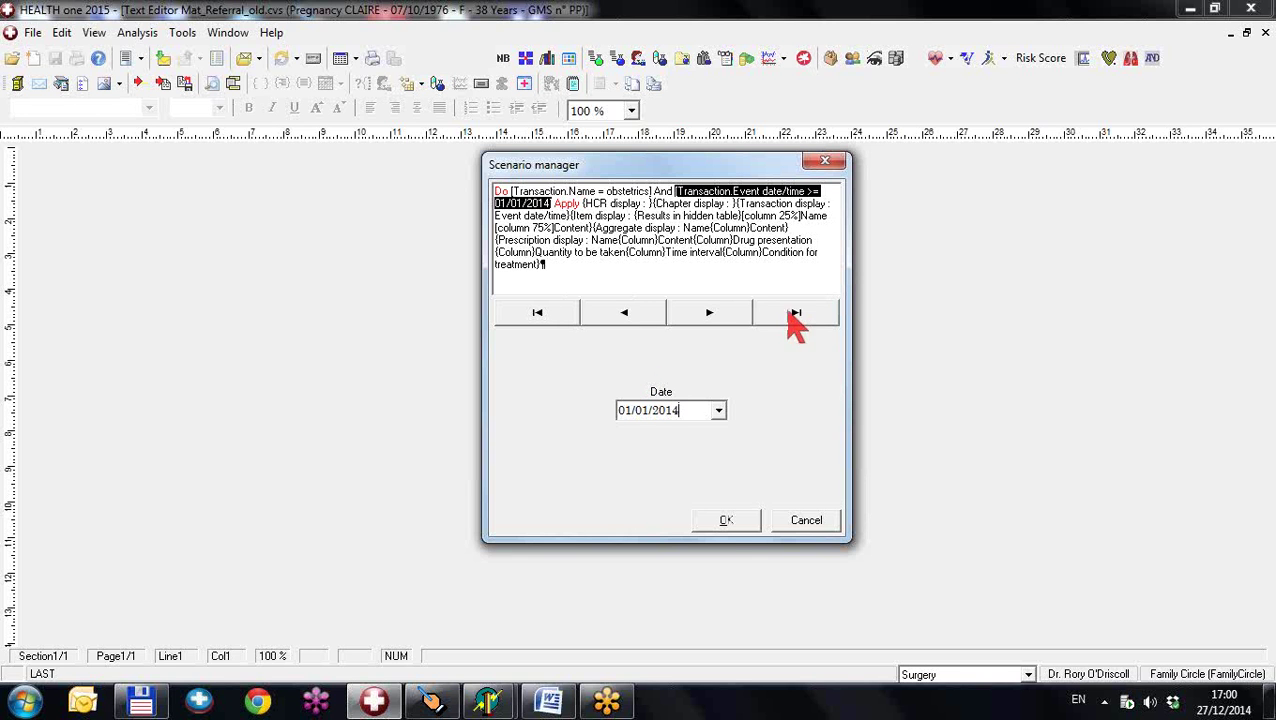
left_click(727, 521)
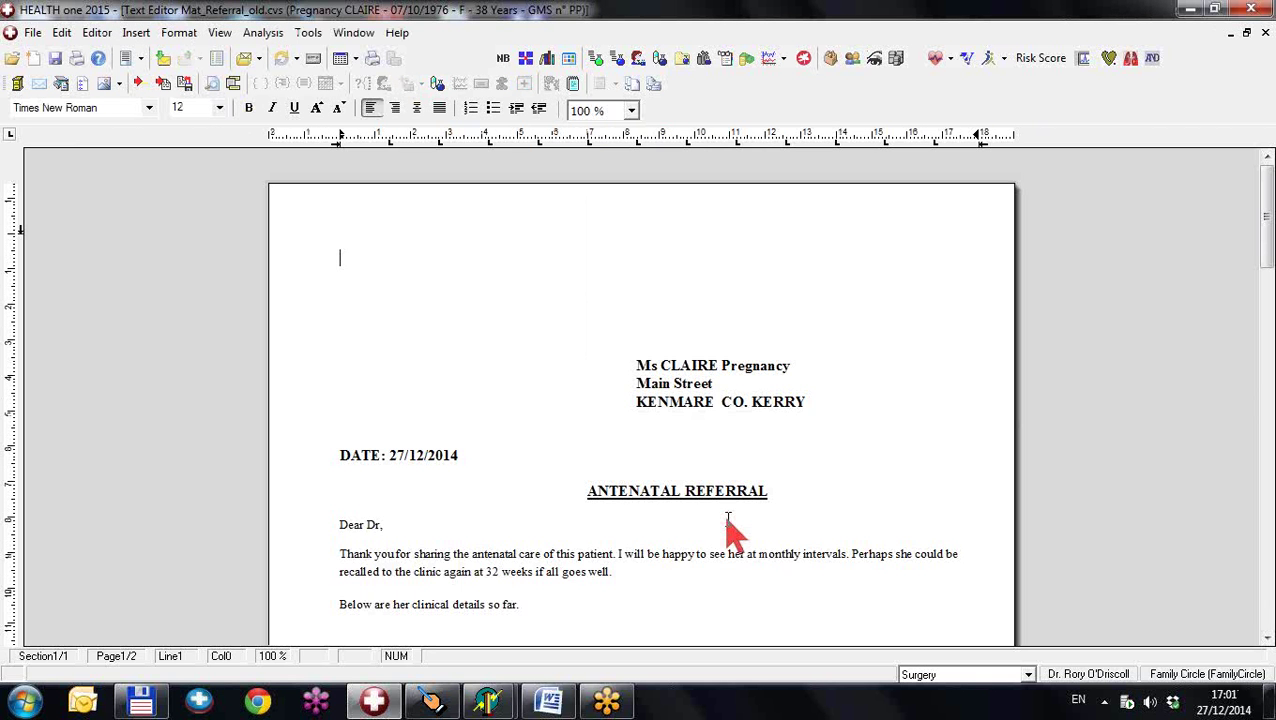
- Review the referral letter (EDD 27/02/2015) and close it without archiving
scroll(697, 458, "down", 10)
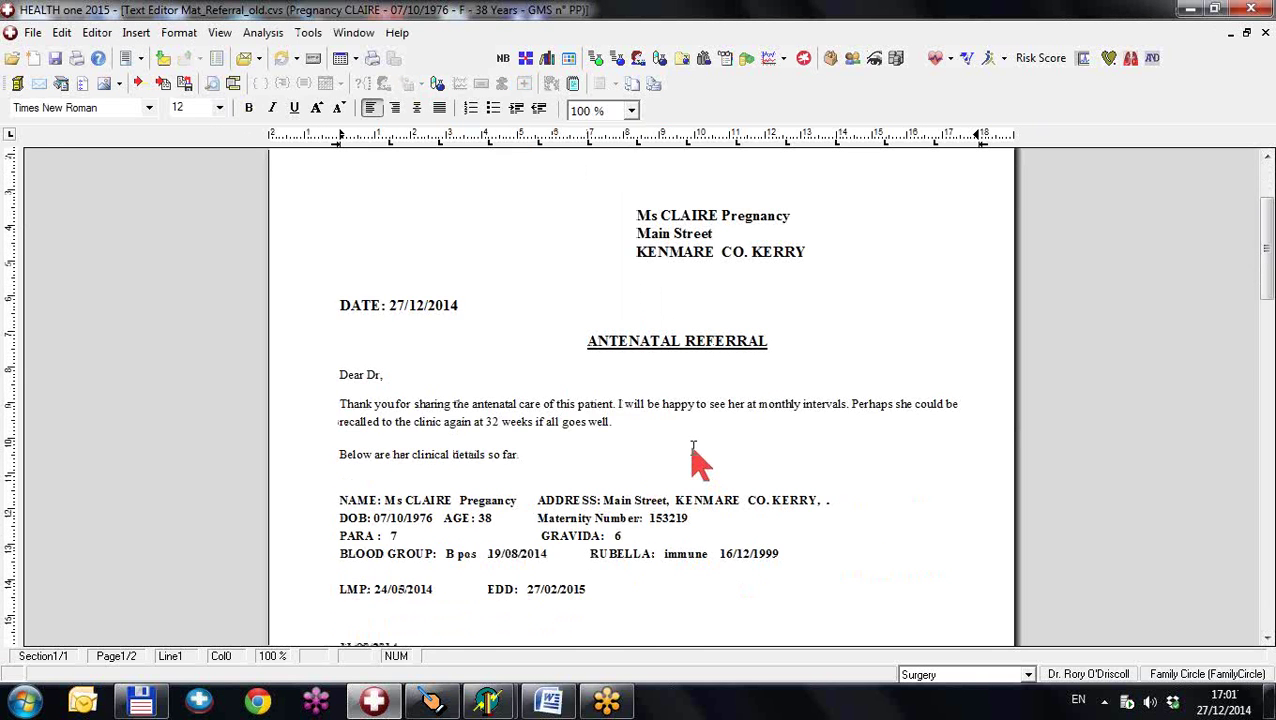
scroll(697, 458, "up", 10)
left_click(1265, 33)
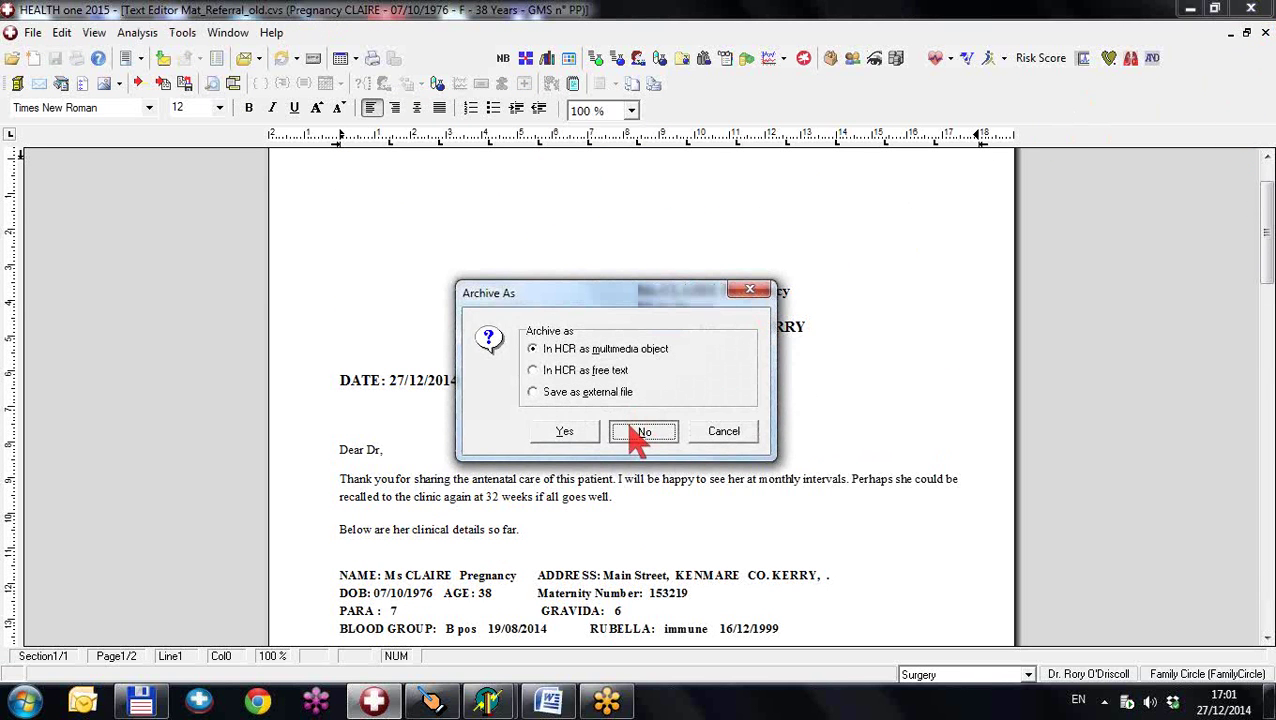
left_click(643, 432)
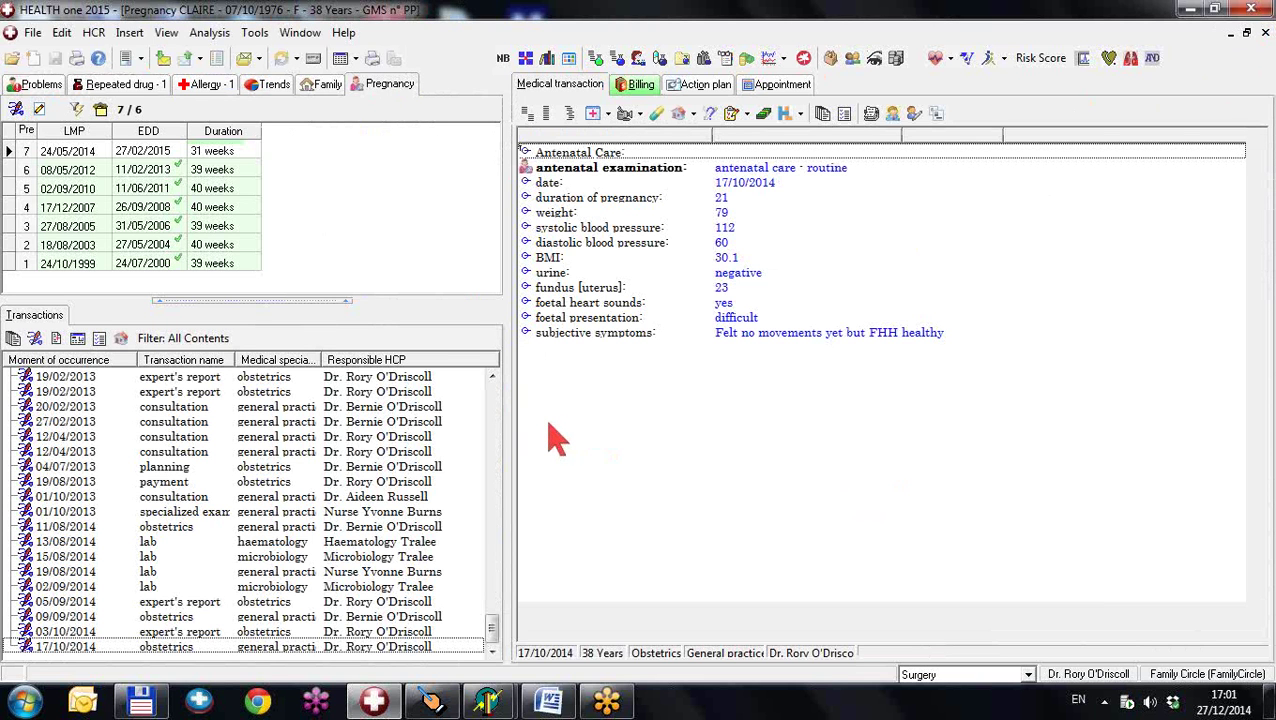
- Generate the HSE Maternity Claim form with date 01/01/0201, prefilled with gravida 6 and LMP 24/05/2014
left_click(126, 58)
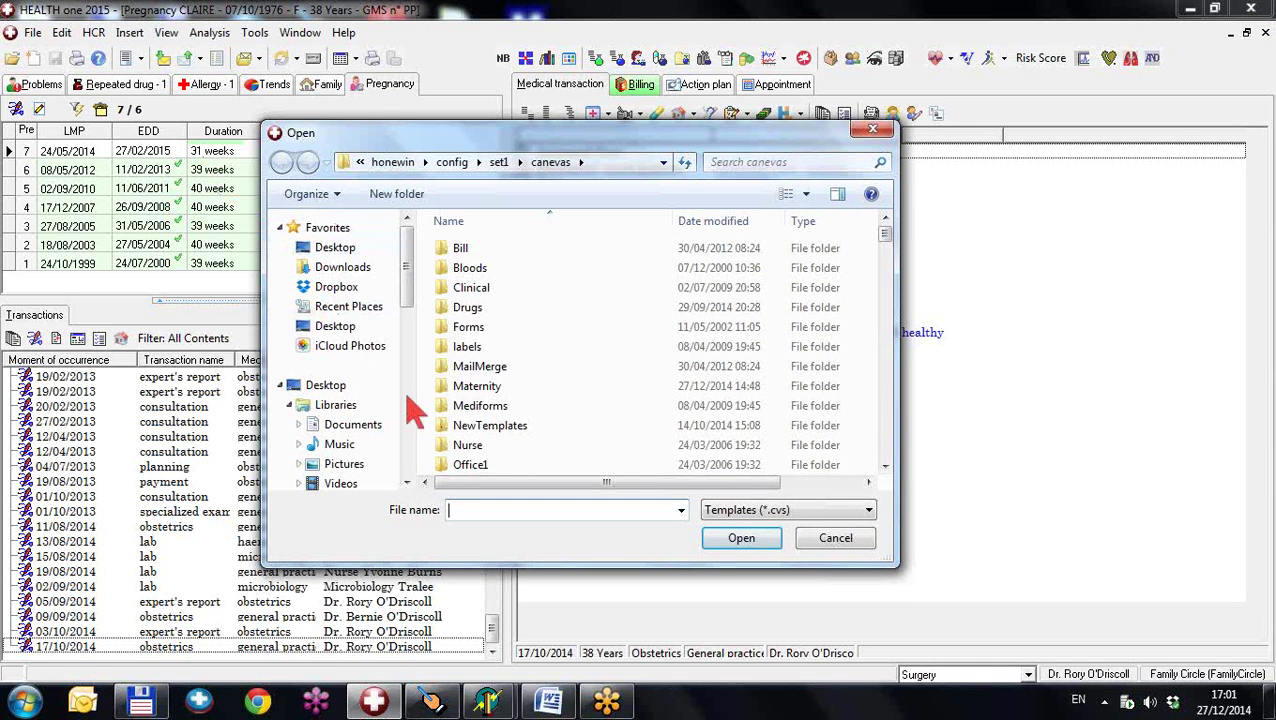
double_click(478, 393)
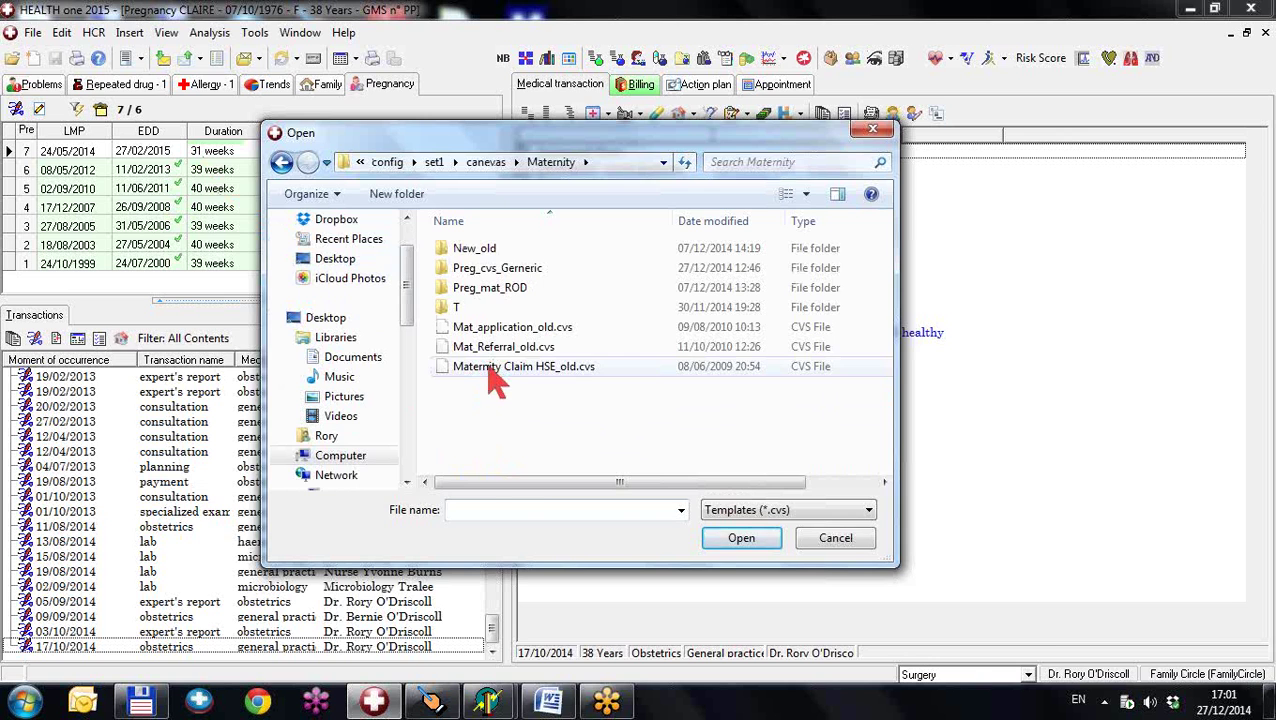
double_click(497, 368)
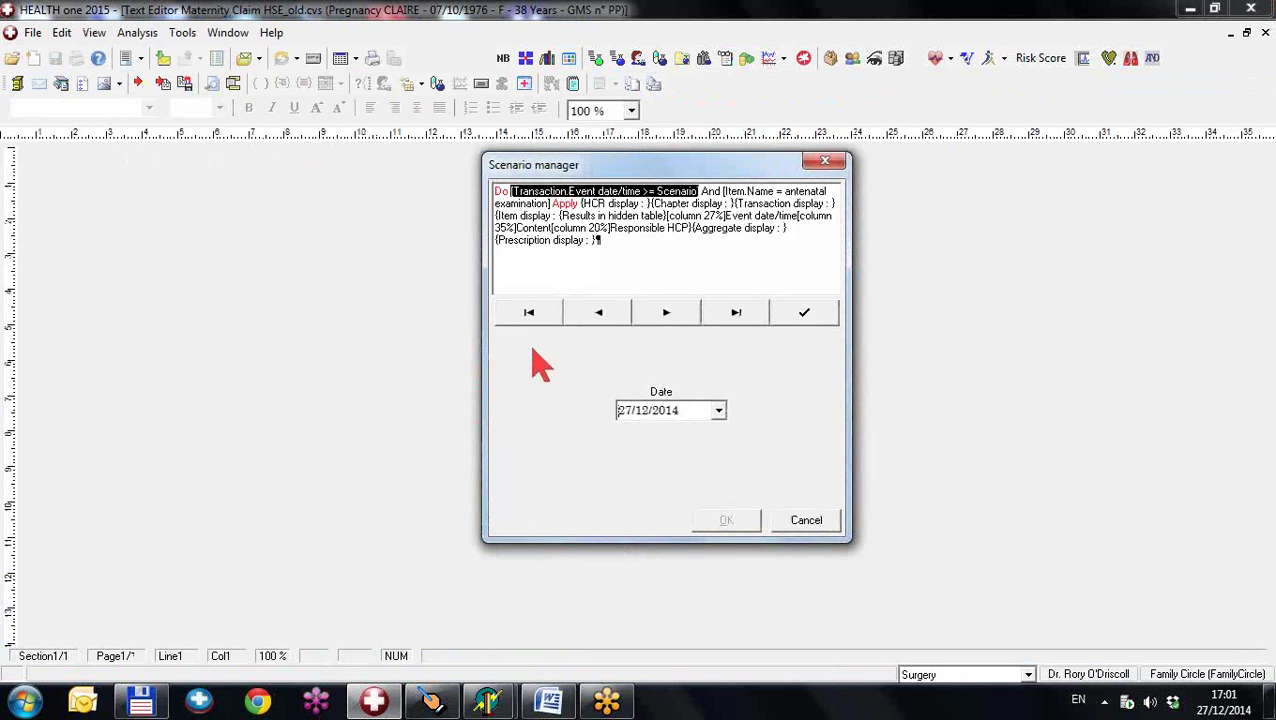
type("01/01/0201")
left_click(803, 314)
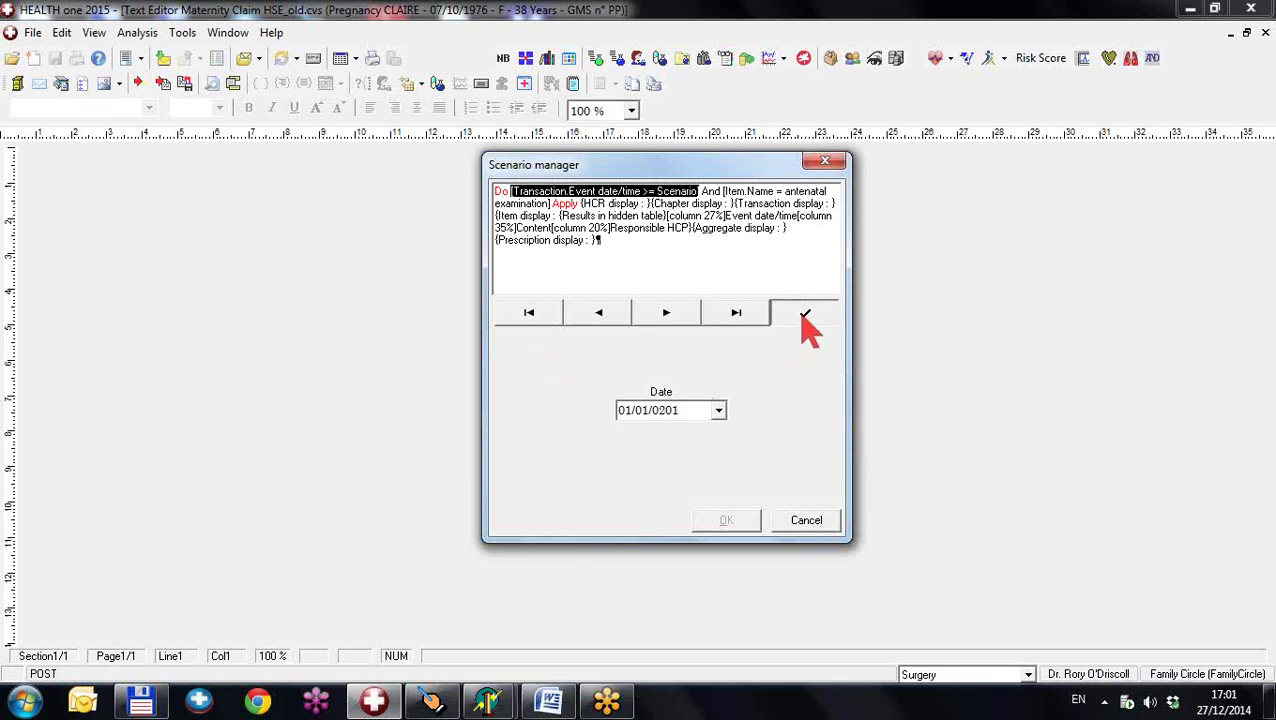
left_click(726, 524)
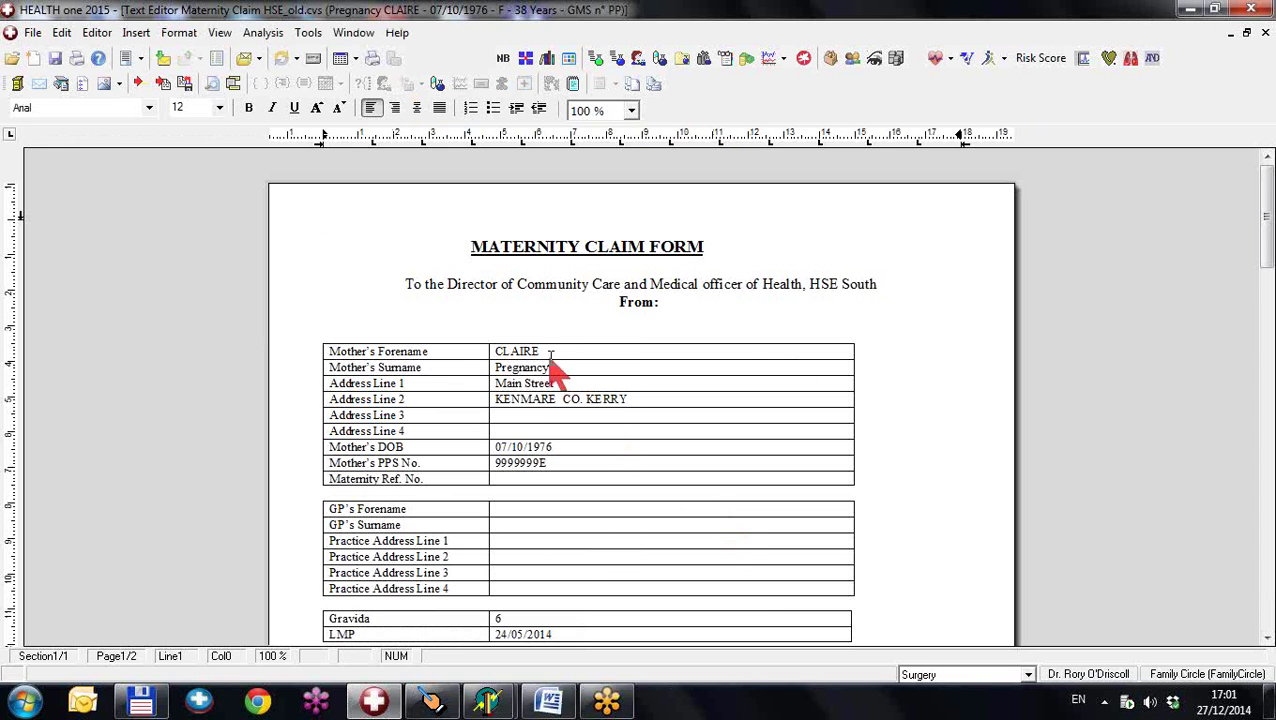
- Review the claim form's antenatal visits from 10/02/2000, then close it without archiving
scroll(550, 362, "down", 8)
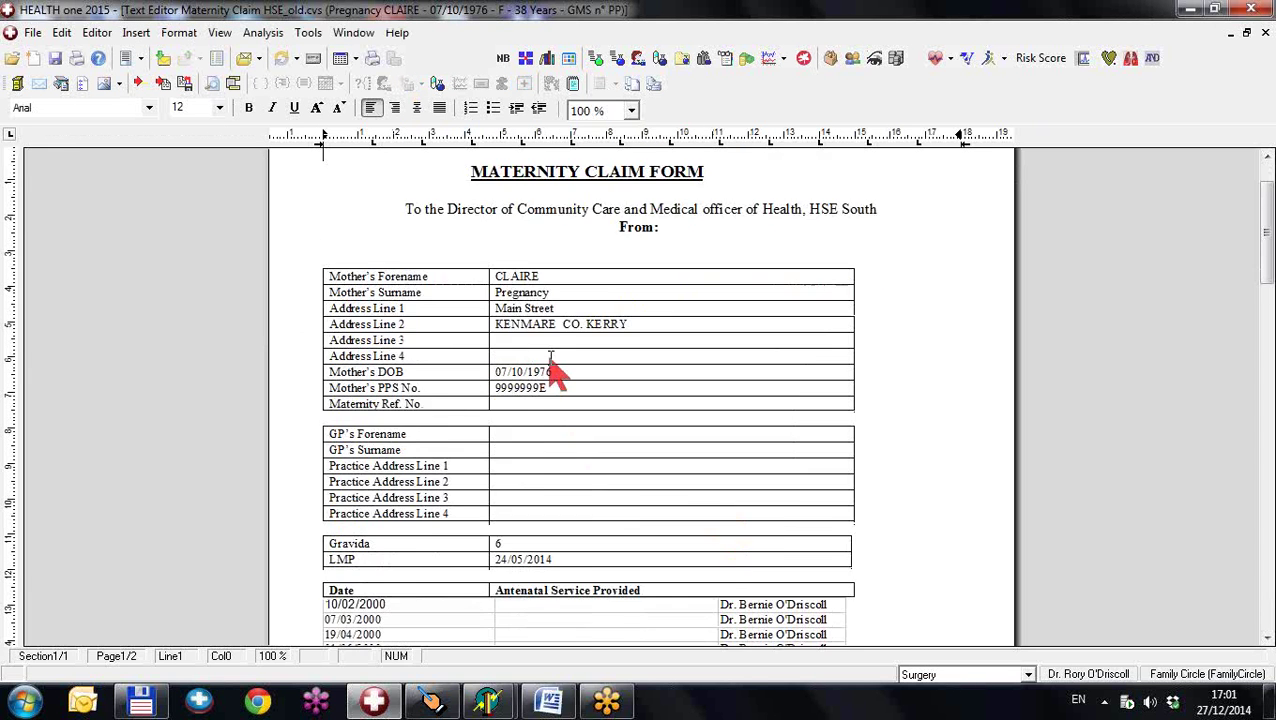
scroll(555, 372, "down", 6)
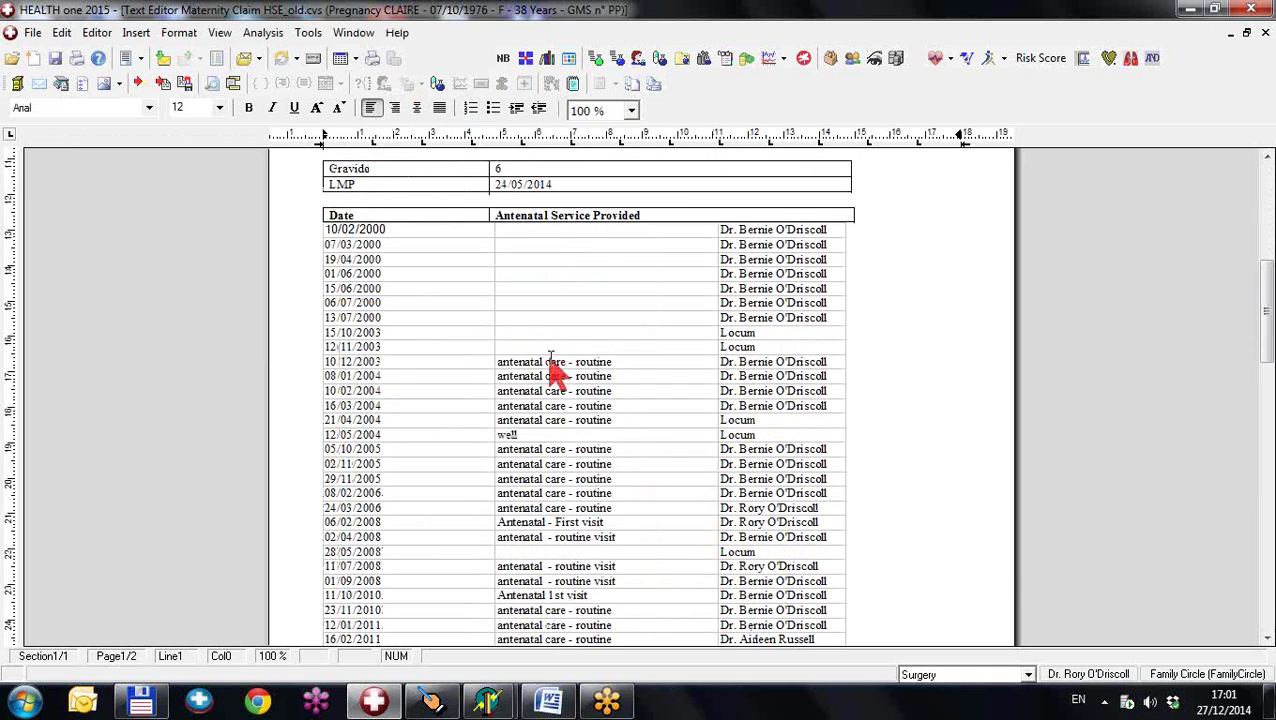
scroll(553, 372, "up", 3)
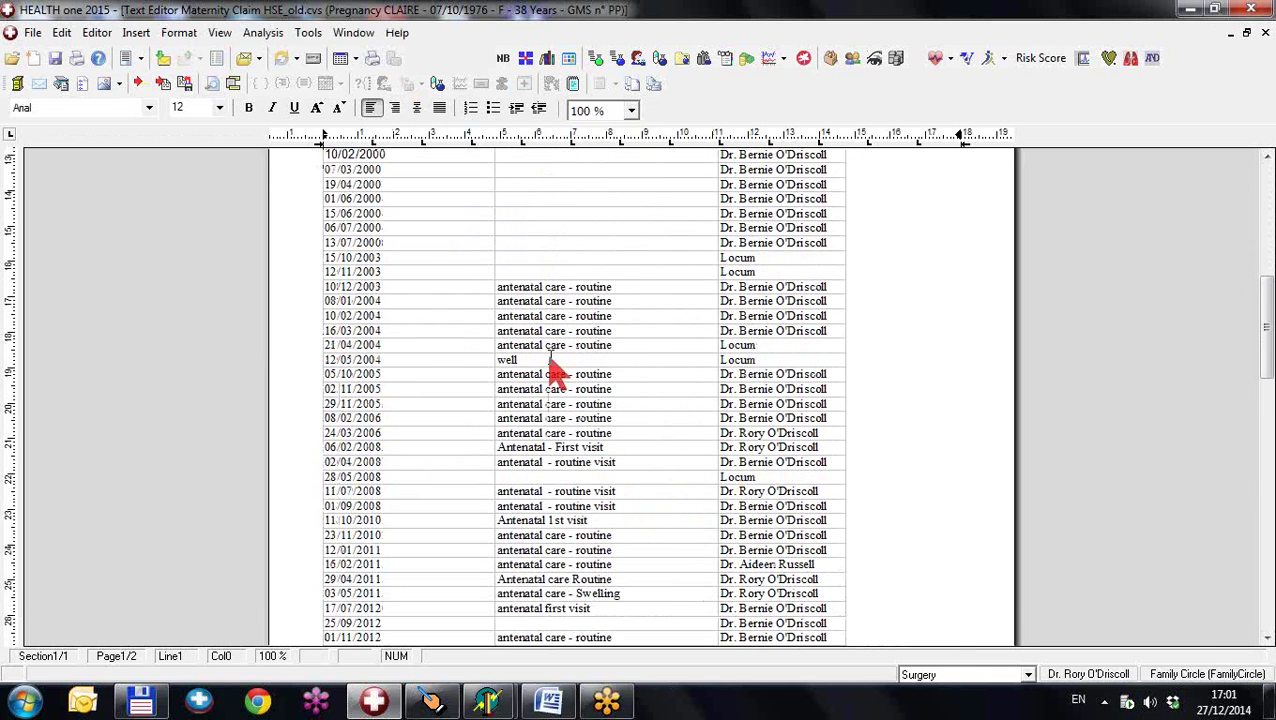
scroll(553, 372, "up", 2)
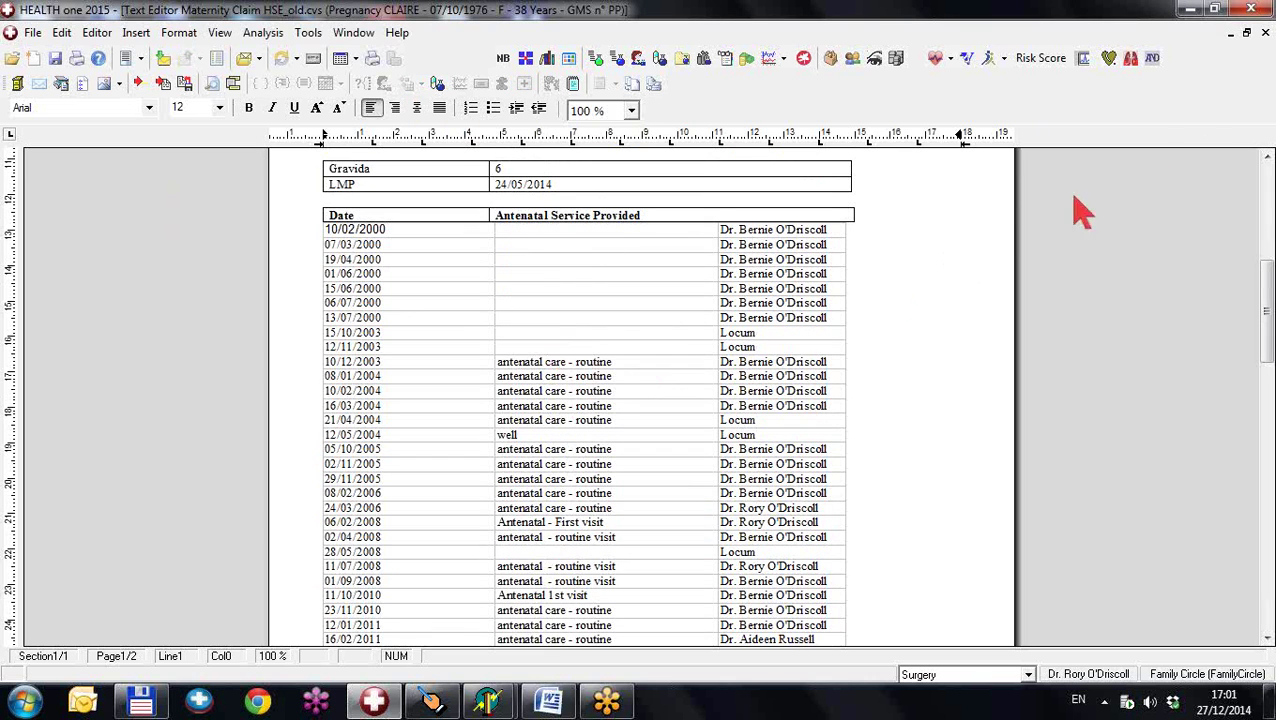
left_click(1265, 32)
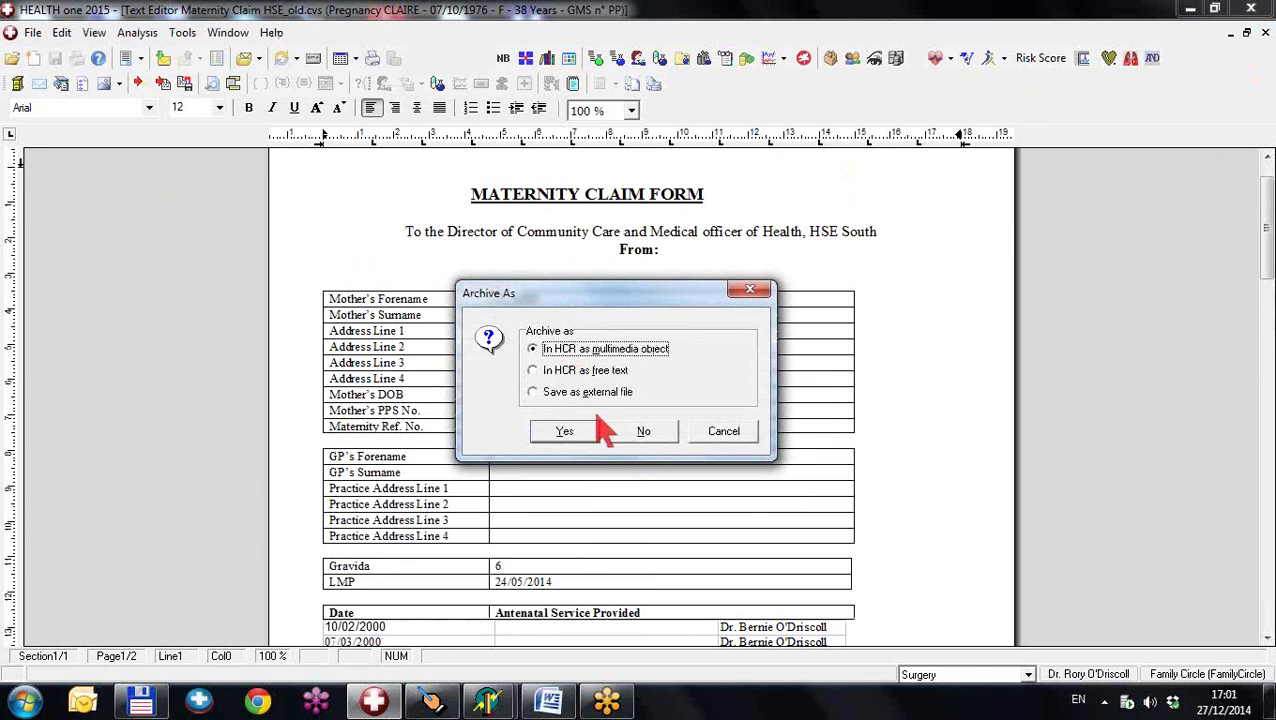
left_click(644, 432)
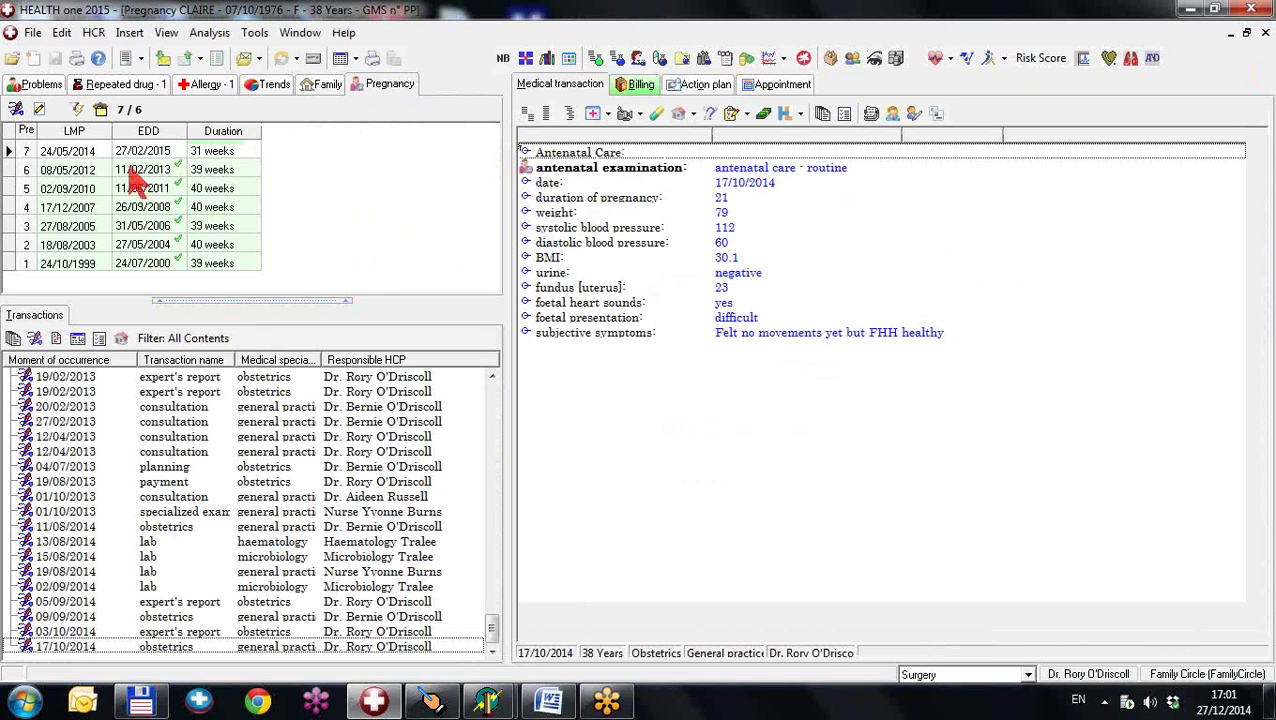
- Regenerate Maternity Claim HSE_old.cvs from 01/01/2014, listing visits 11/08/2014 to 17/10/2014
left_click(126, 58)
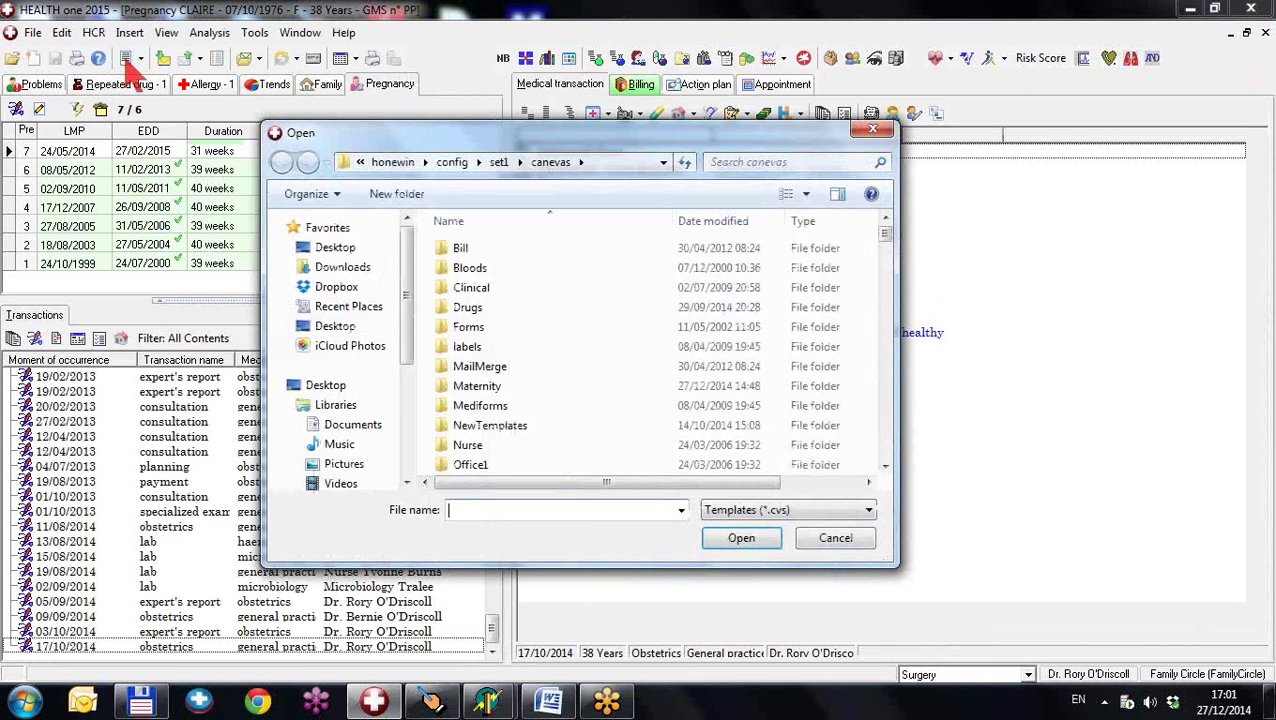
double_click(466, 387)
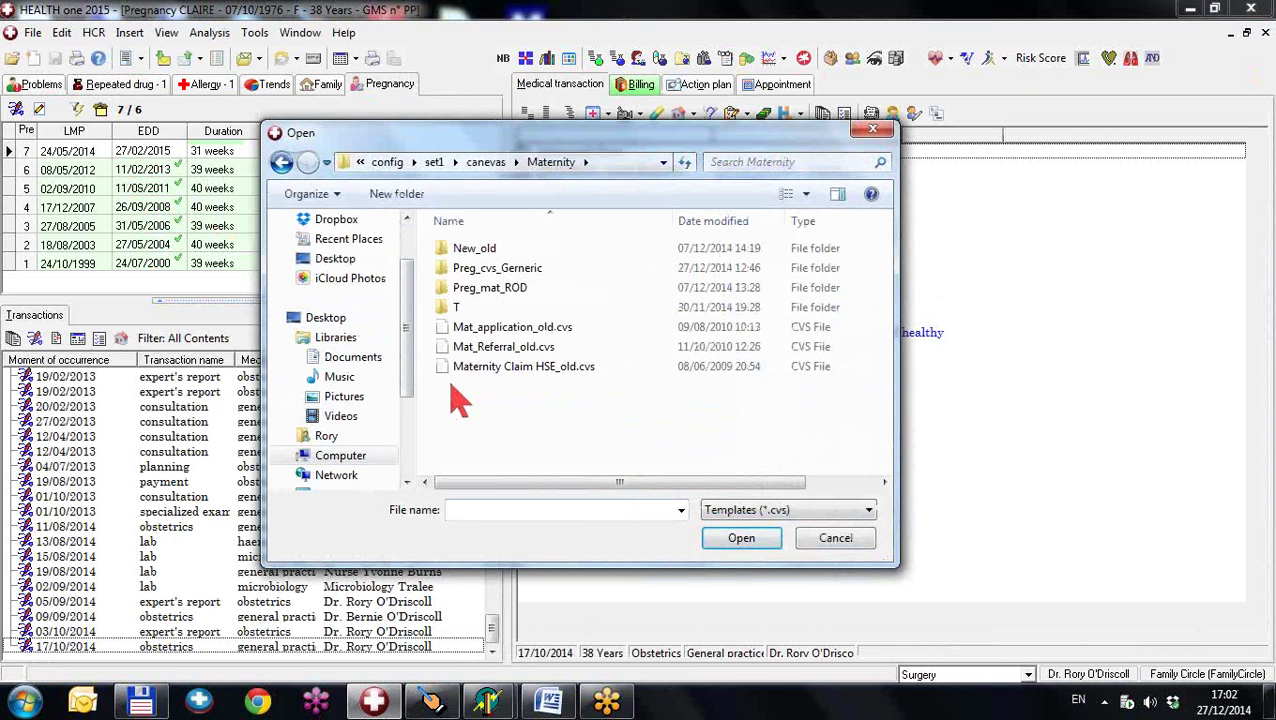
double_click(483, 385)
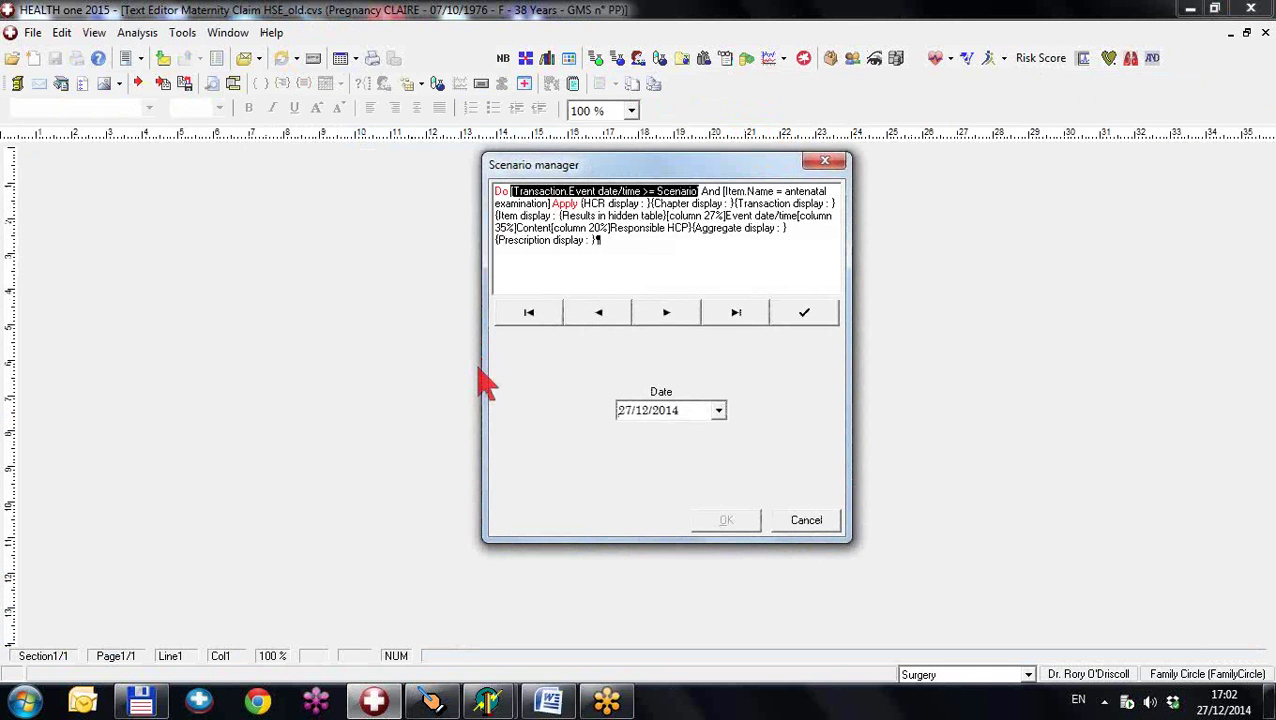
type("01/01/201")
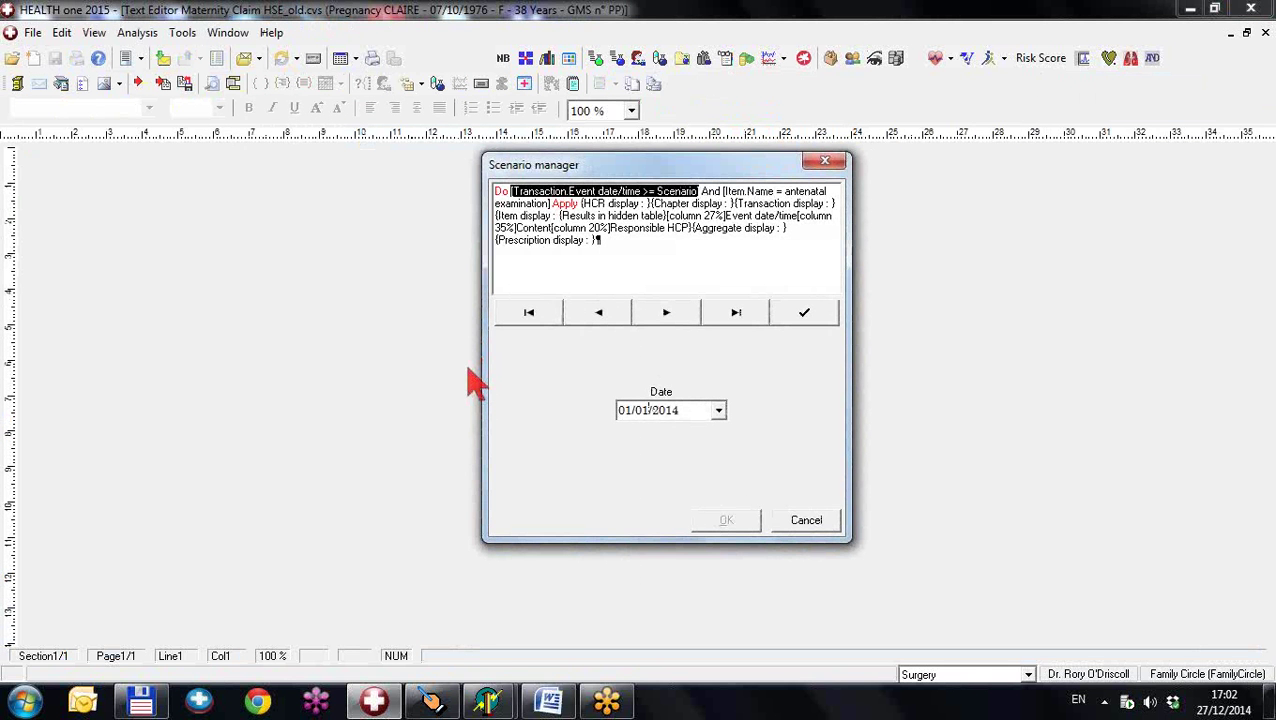
type("4")
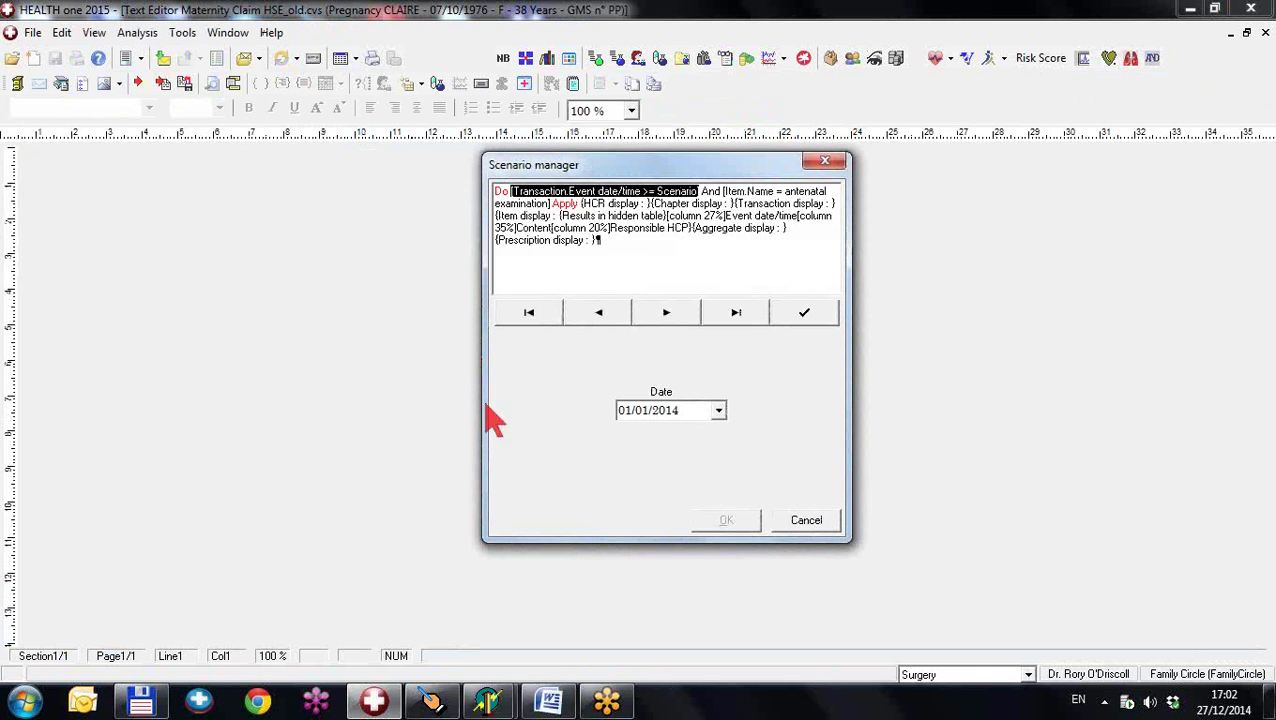
left_click(803, 313)
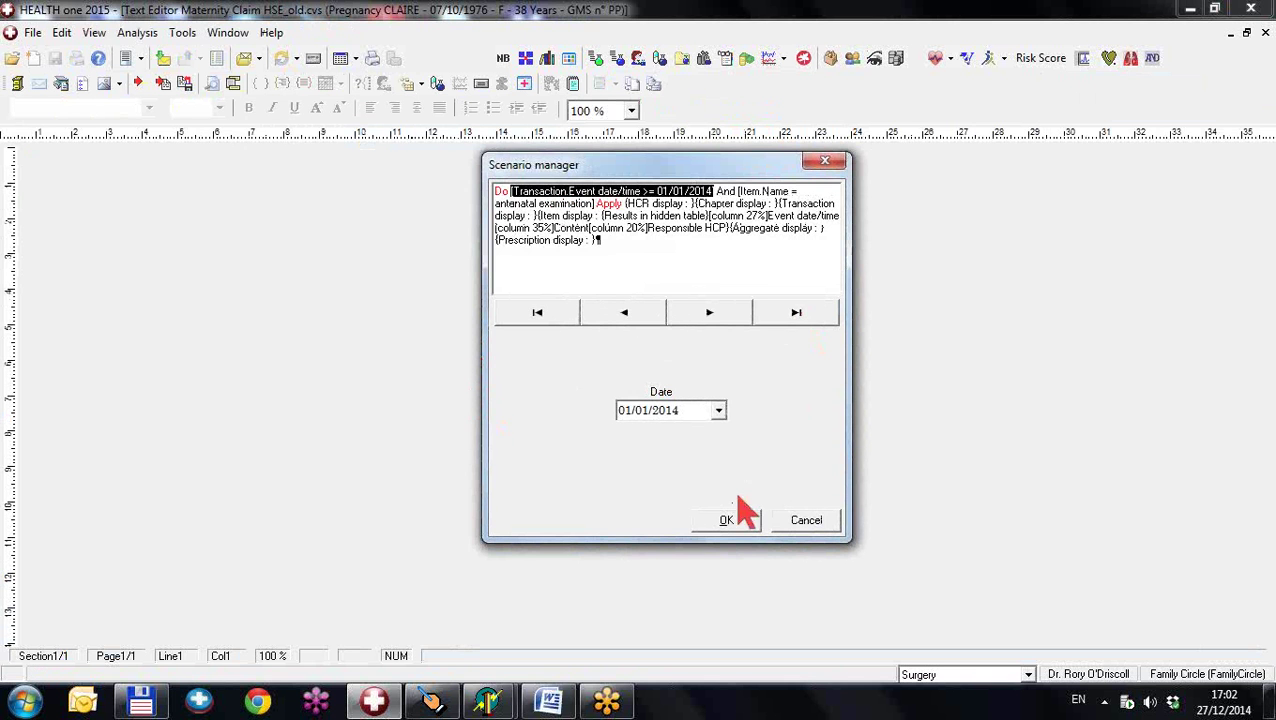
left_click(727, 521)
scroll(690, 505, "down", 10)
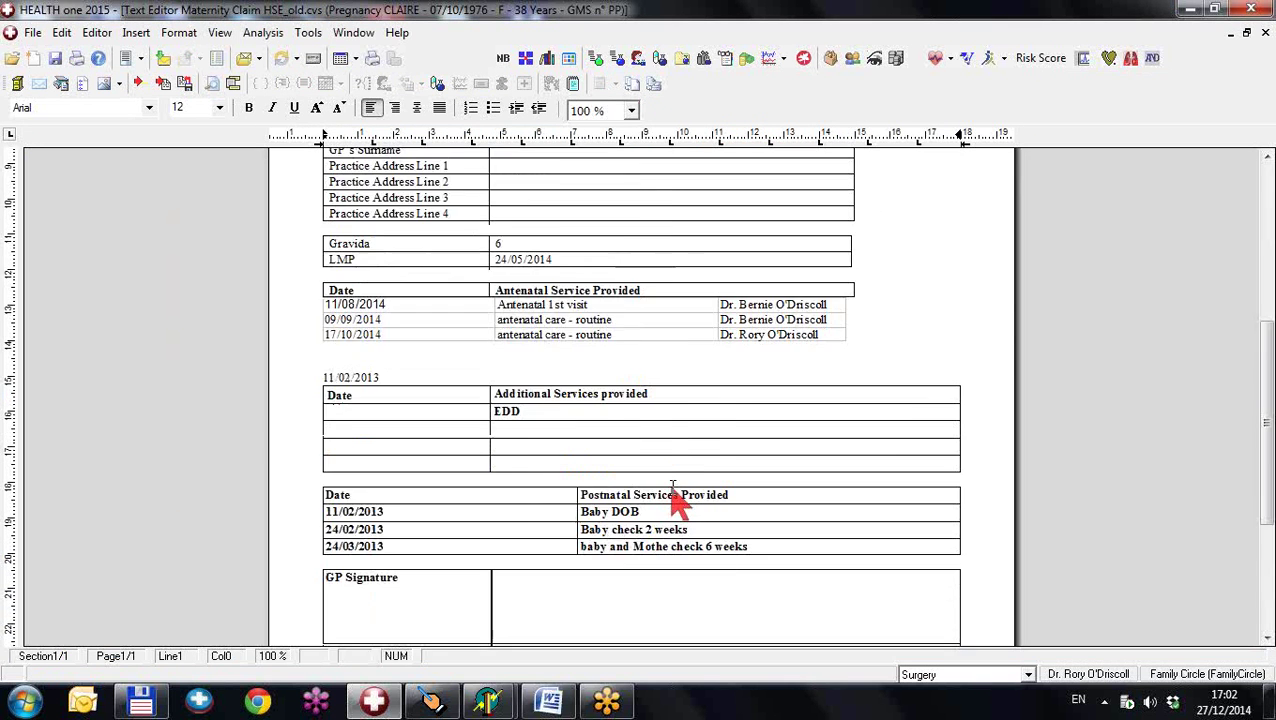
- Scroll back to the top of the filtered claim form and close it, prompting Archive As
scroll(673, 480, "up", 5)
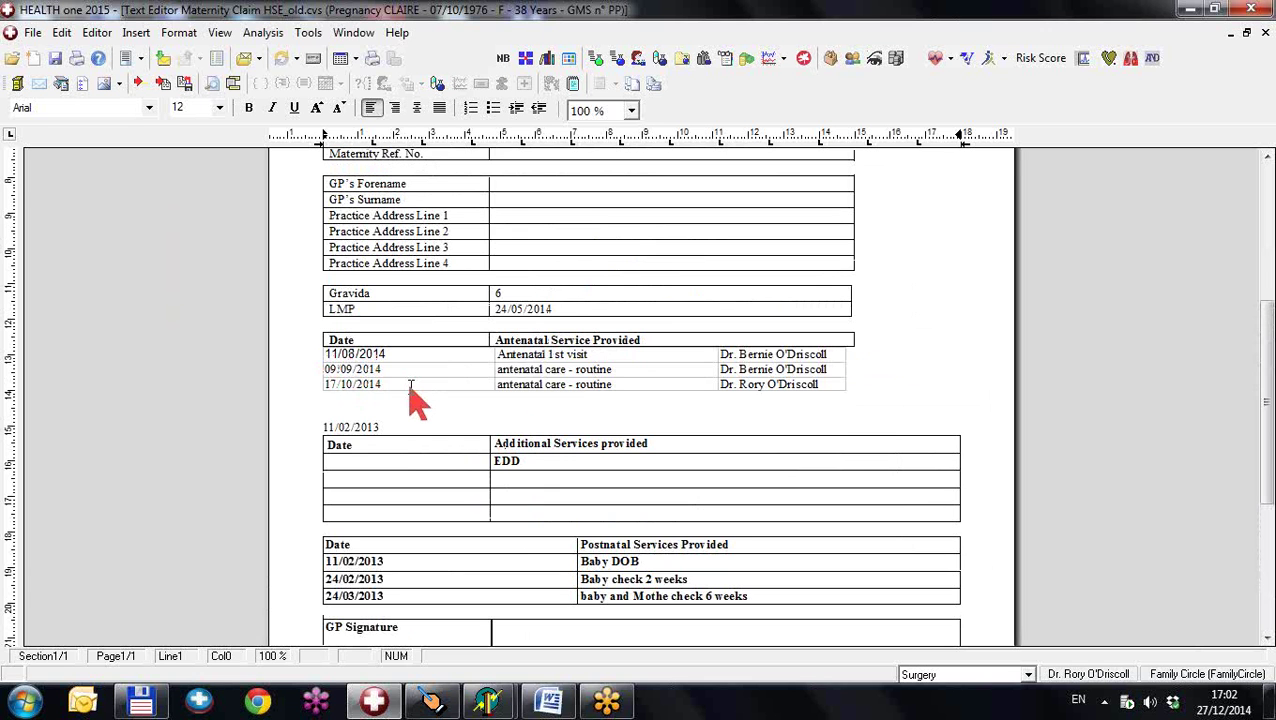
scroll(412, 398, "up", 5)
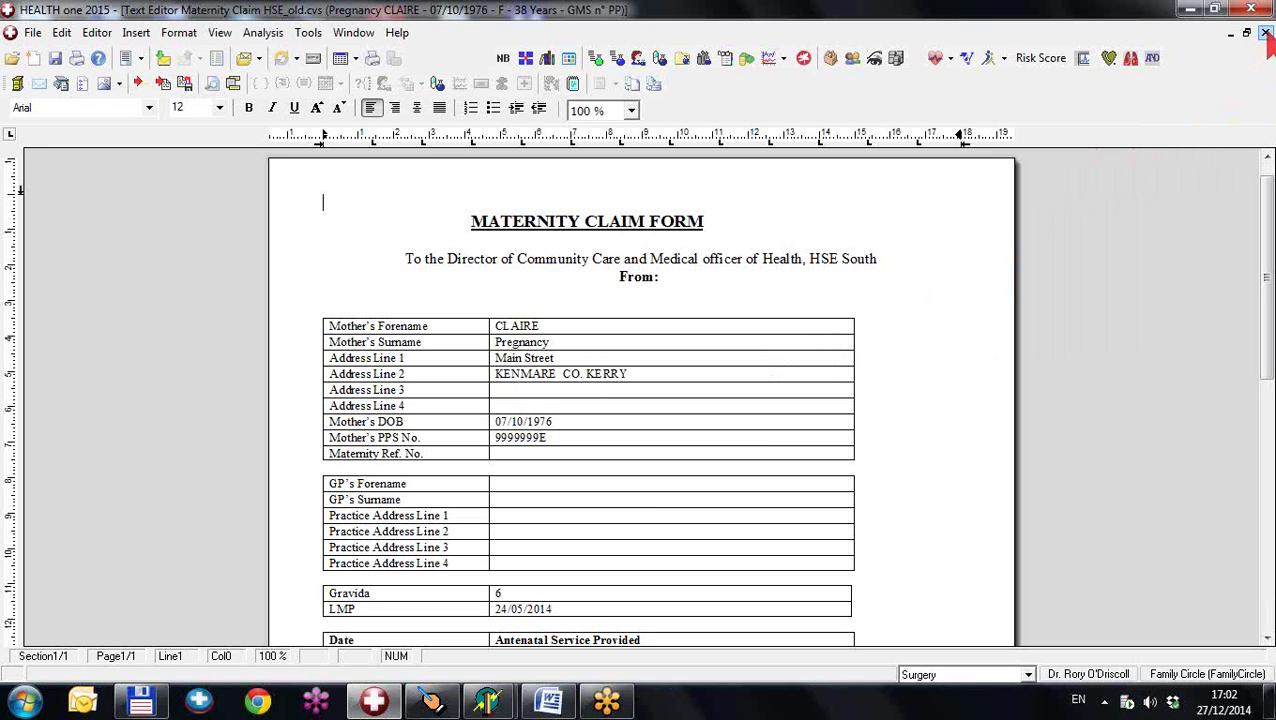
left_click(1265, 35)
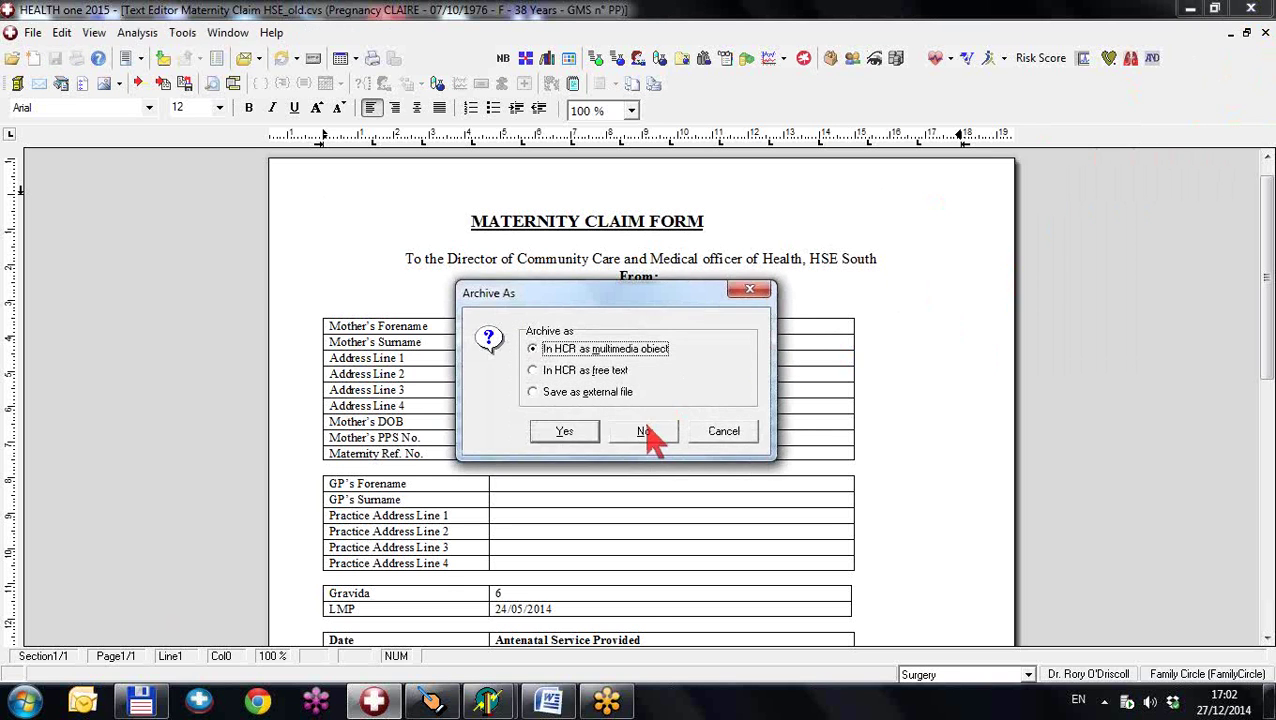
- Discard the claim form without archiving and show the pregnancy's Record additional data options
left_click(645, 431)
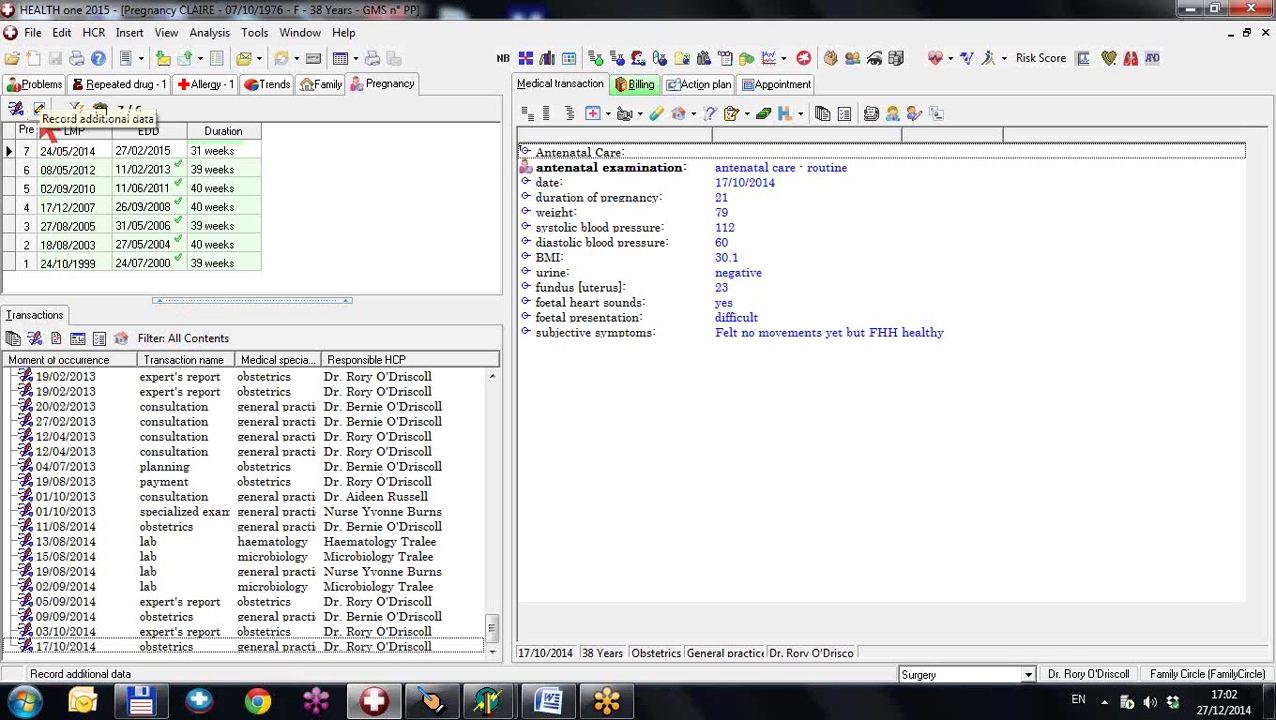
left_click(40, 112)
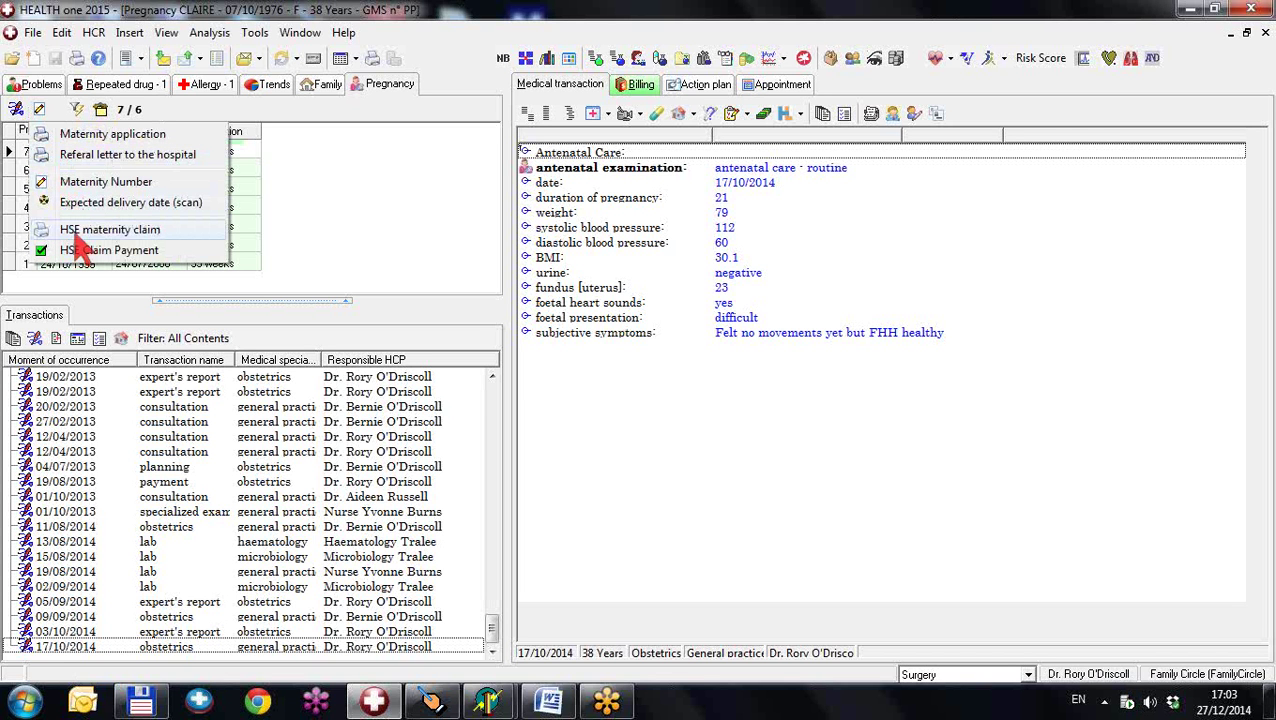
- Reopen the Record additional data options and generate the Maternity application form
left_click(250, 152)
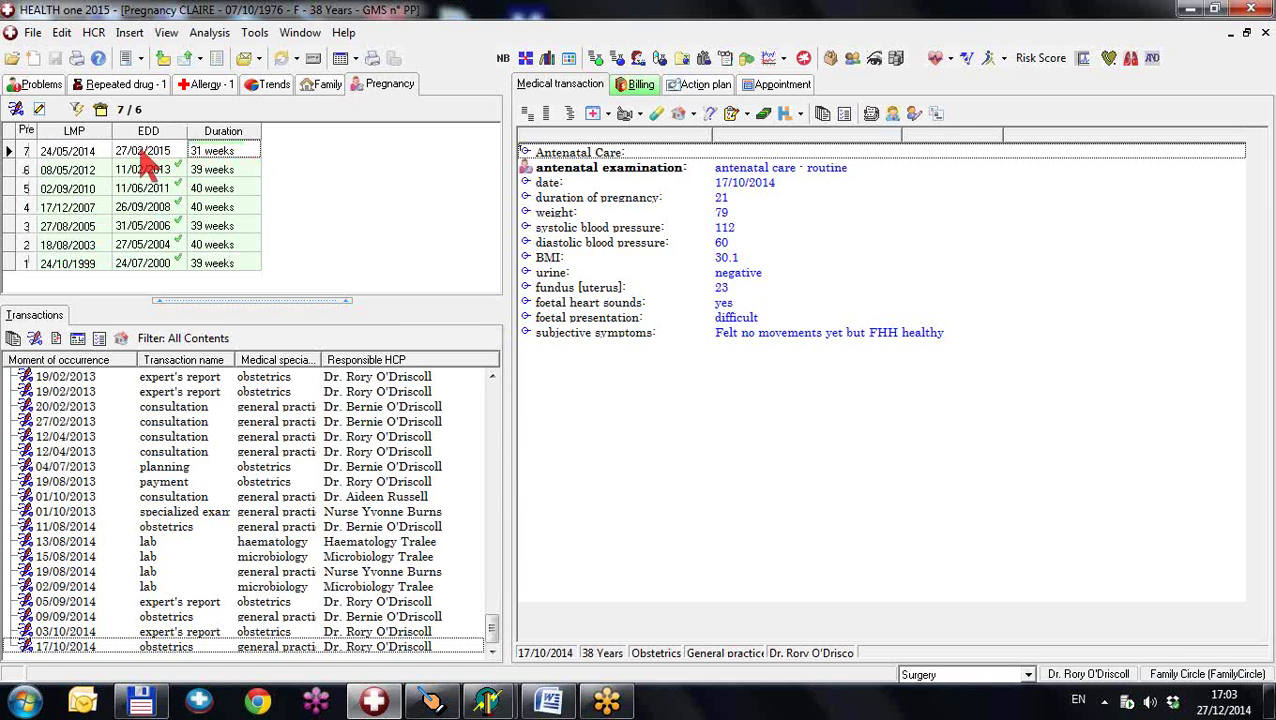
left_click(40, 112)
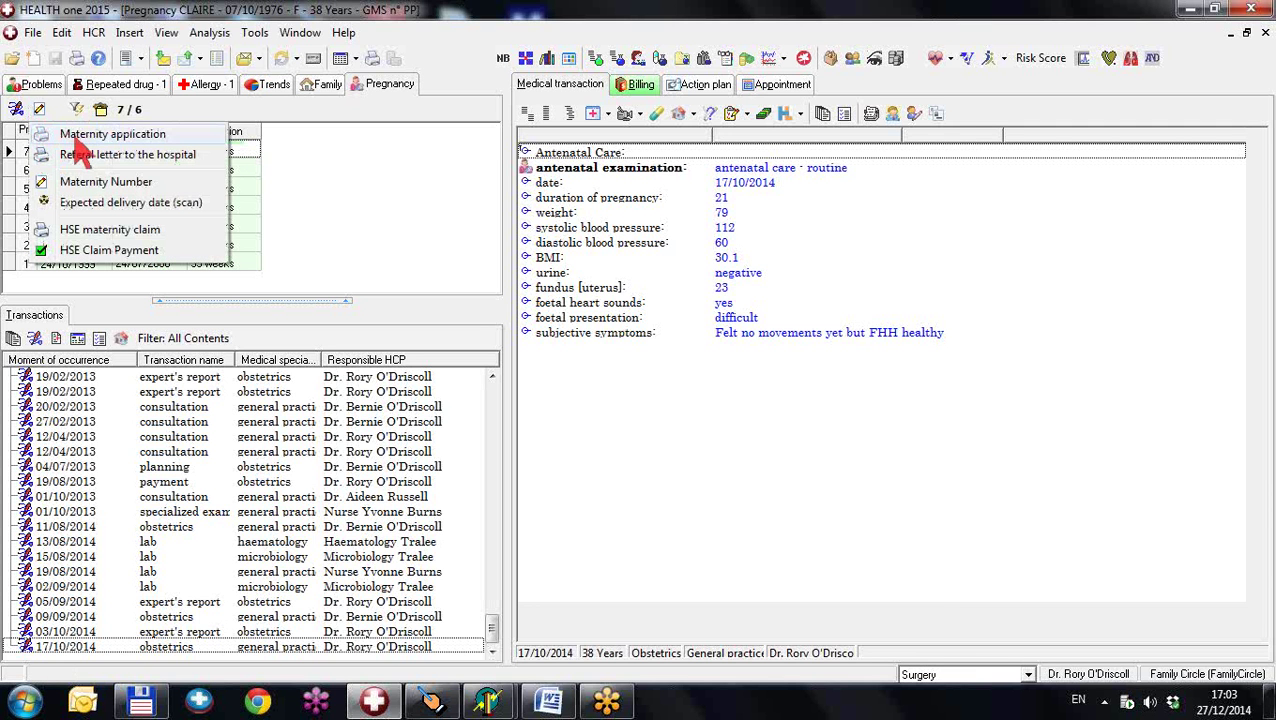
left_click(75, 139)
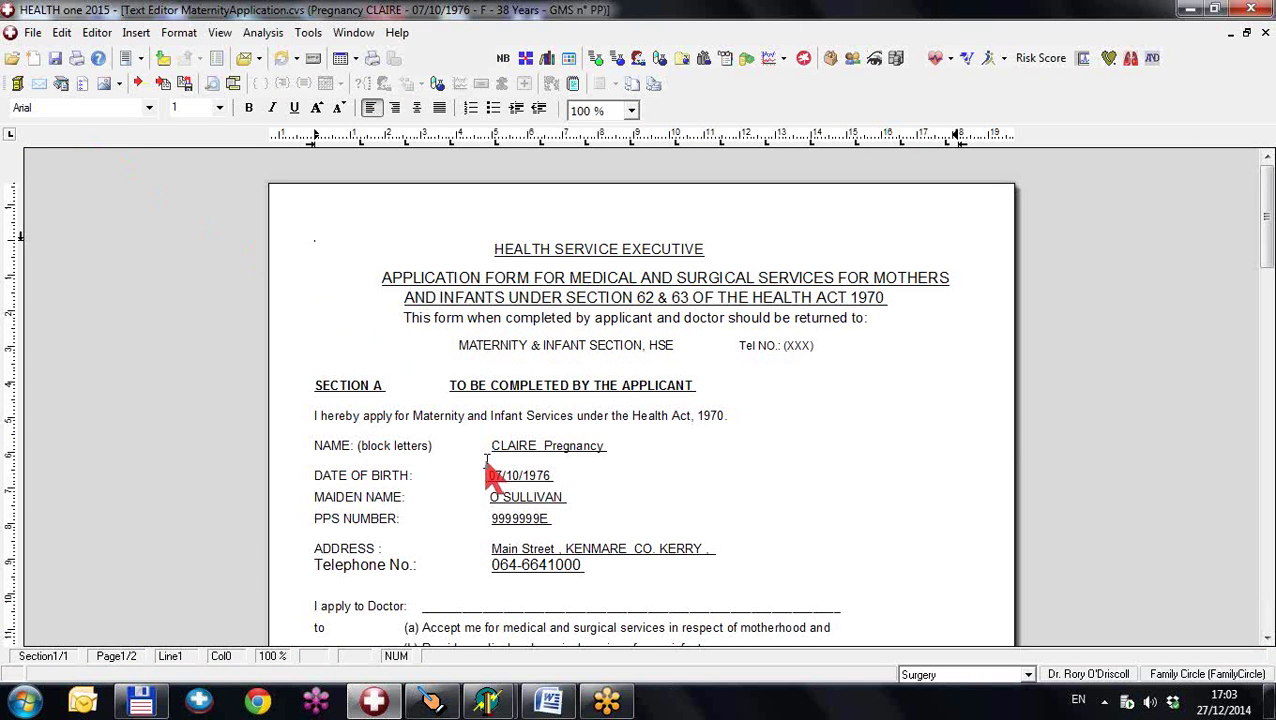
- Review the maternity application form and close it without recording it as sent
scroll(487, 477, "down", 7)
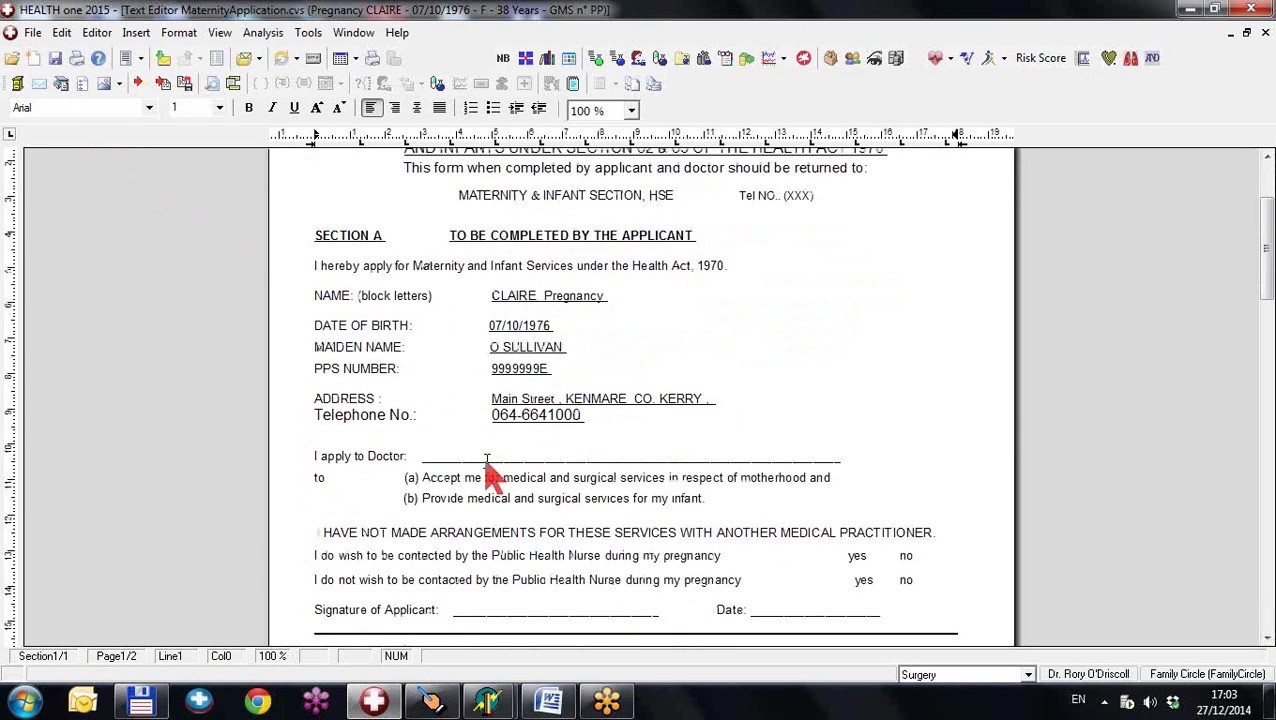
scroll(487, 477, "down", 4)
scroll(487, 477, "down", 3)
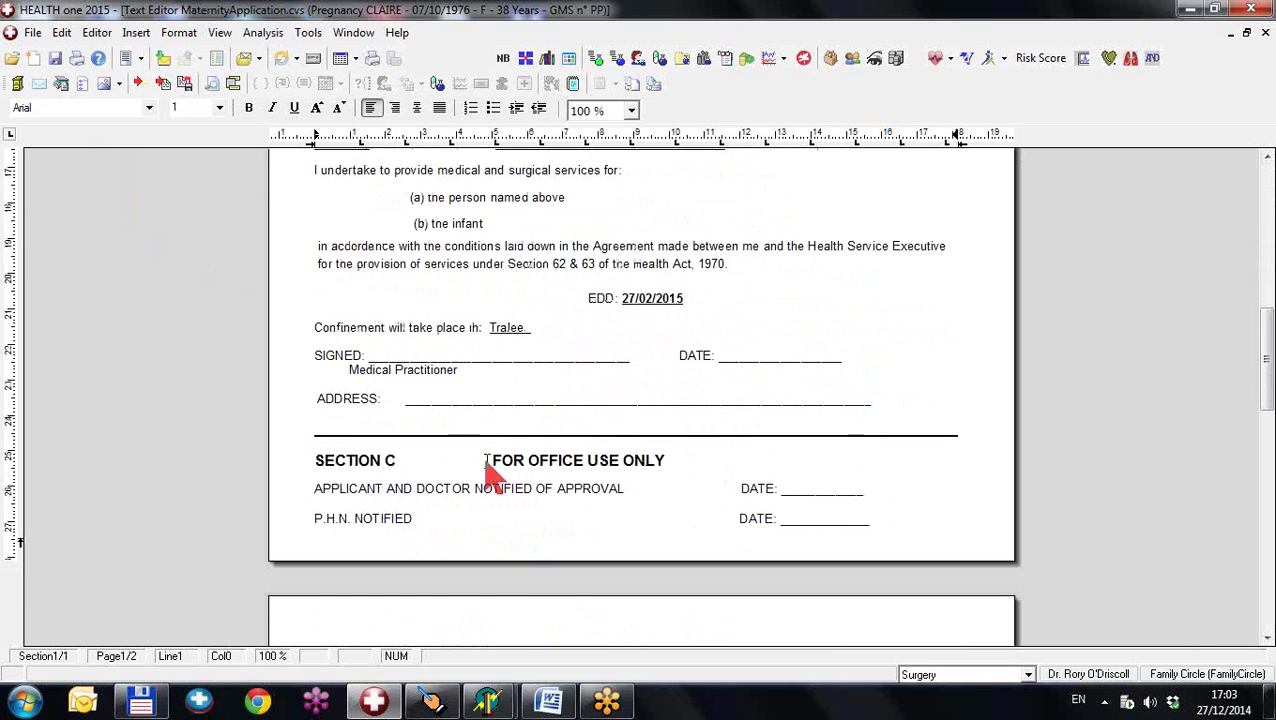
scroll(487, 477, "up", 9)
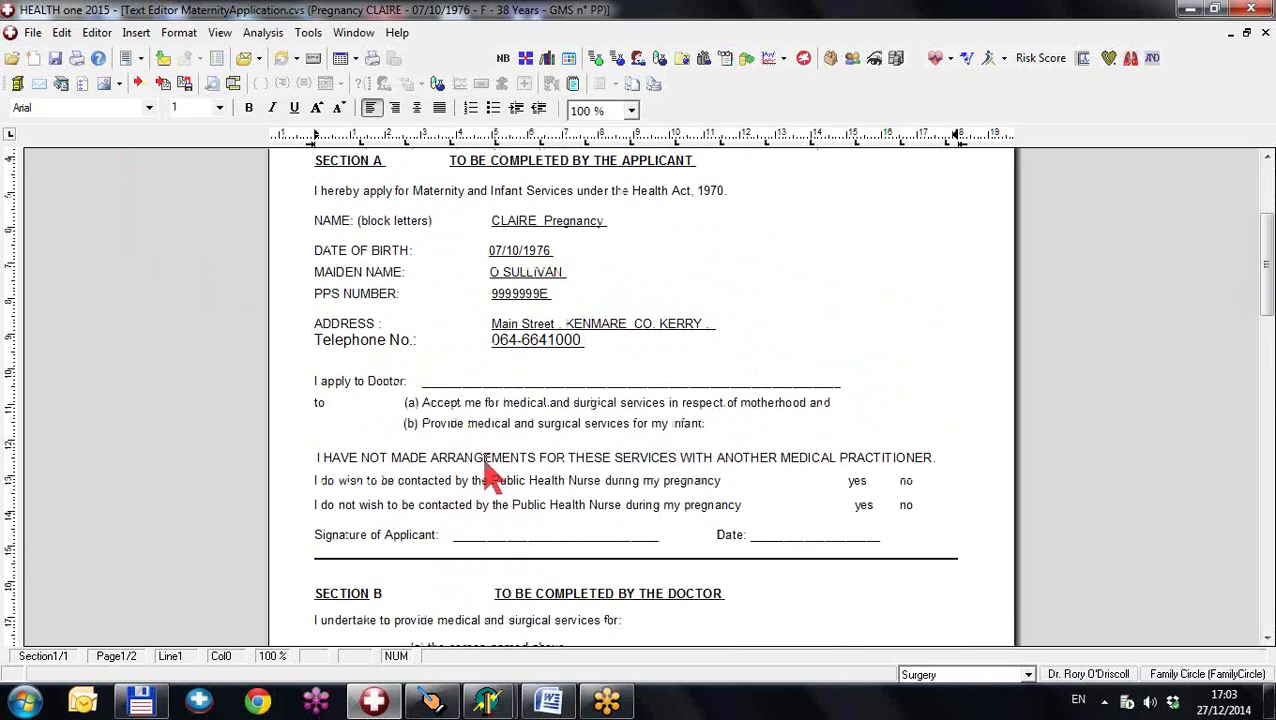
scroll(487, 477, "up", 5)
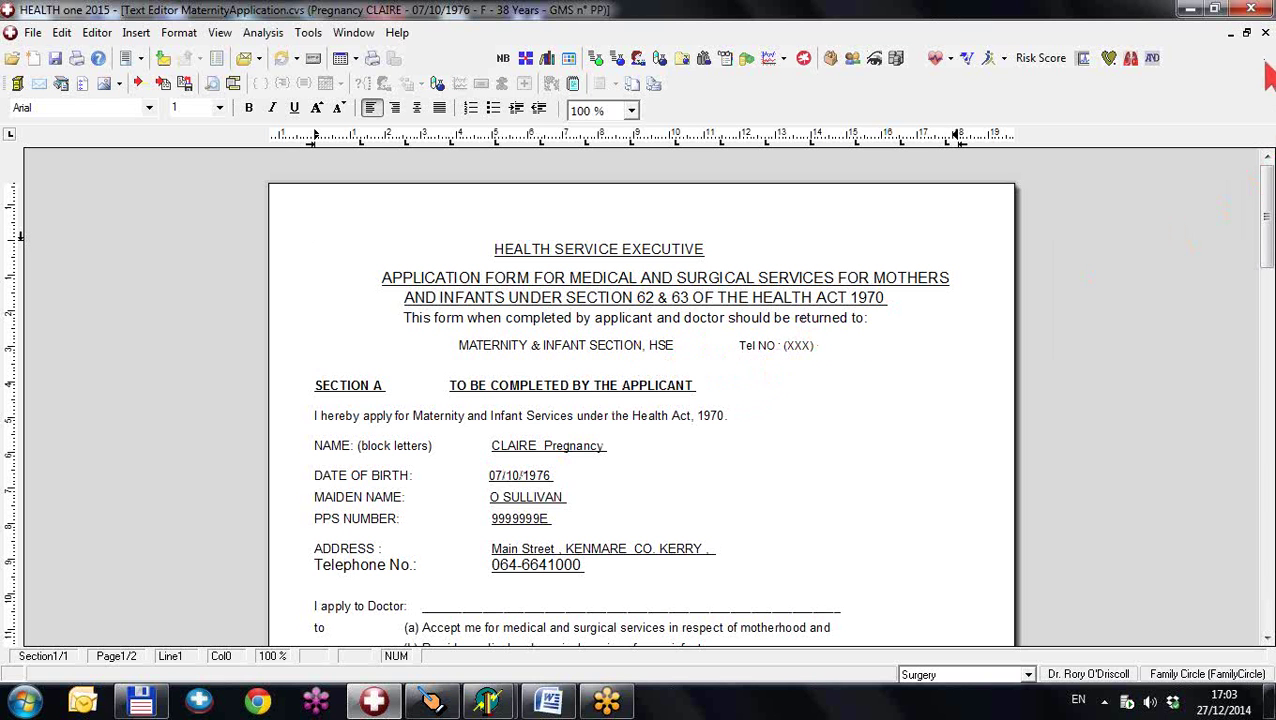
left_click(1265, 33)
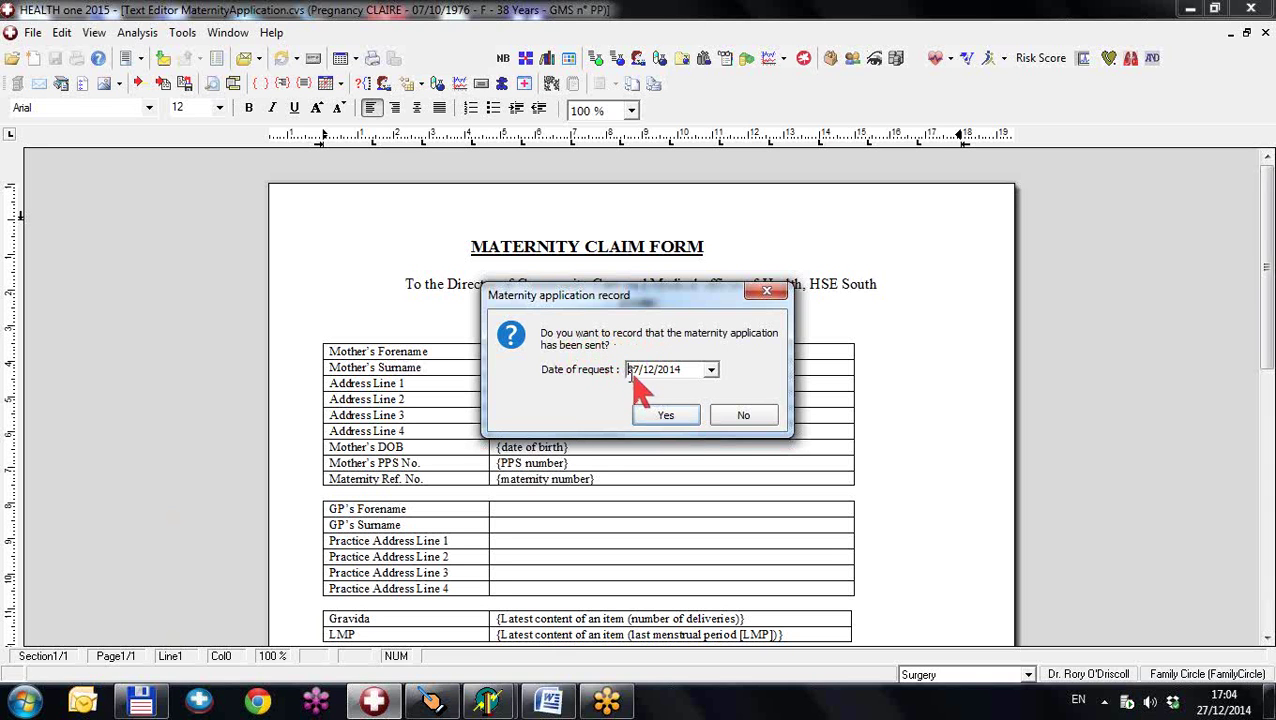
left_click(739, 416)
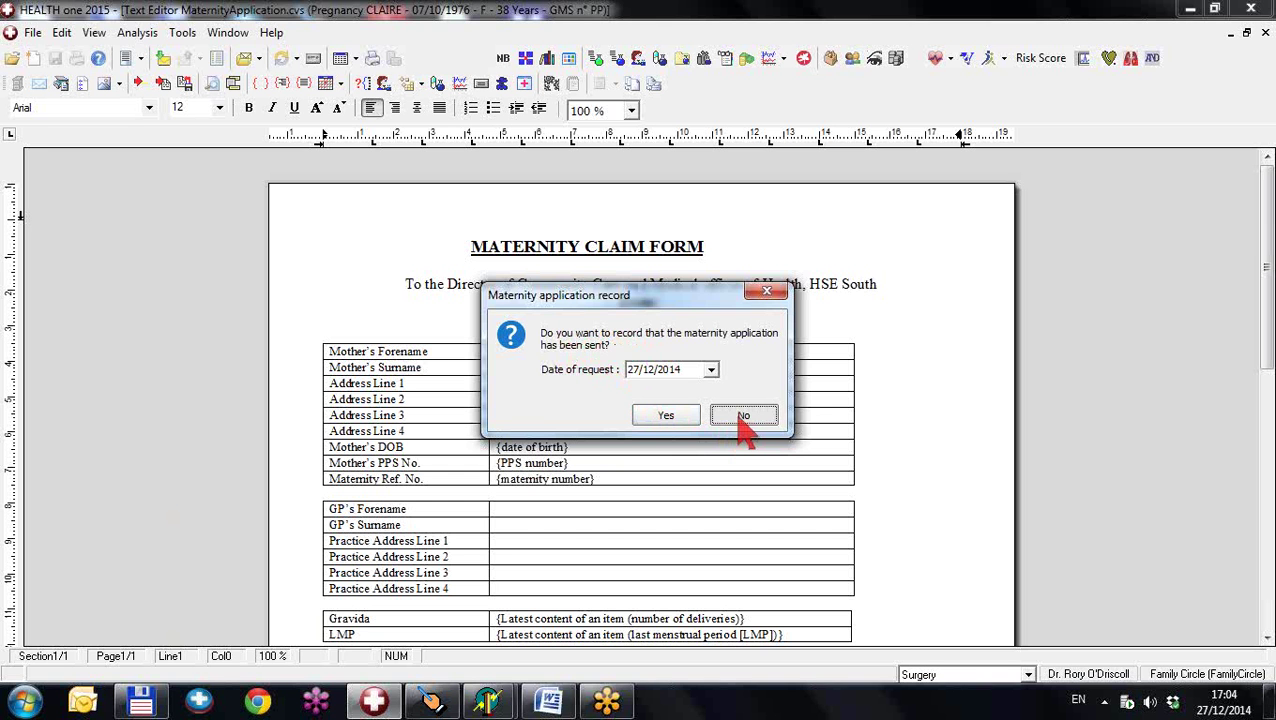
left_click(744, 416)
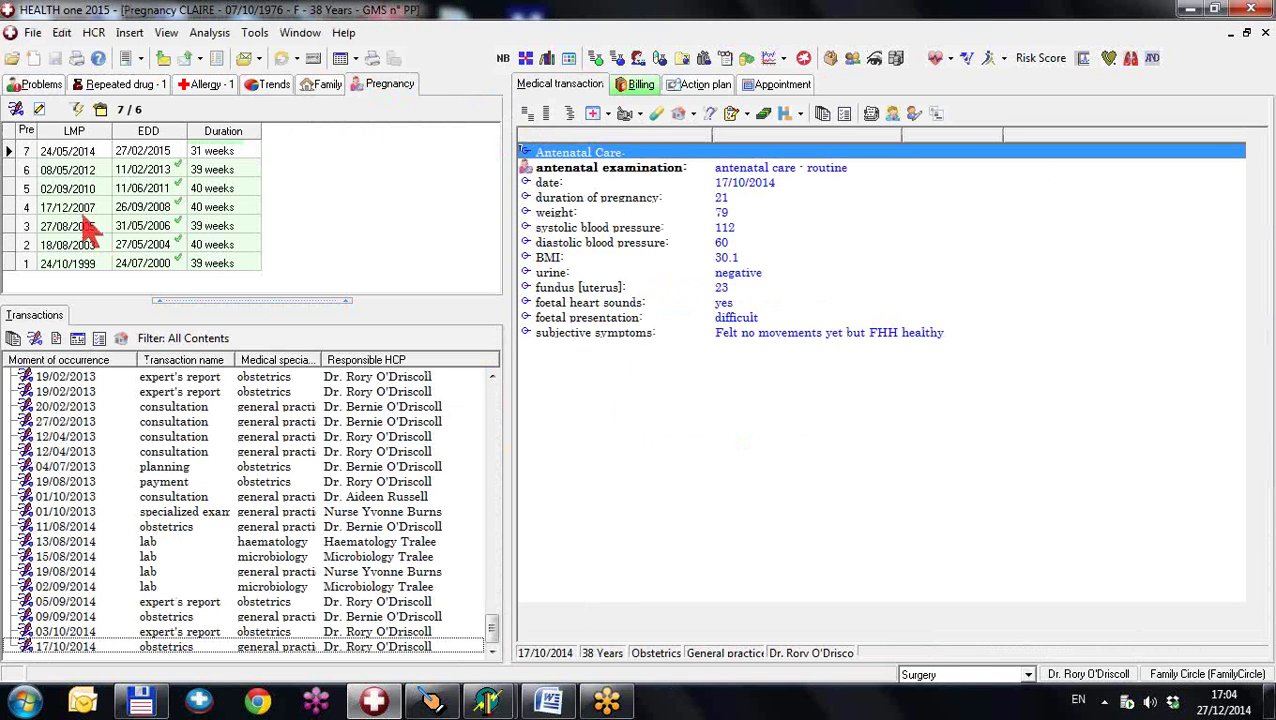
- Generate the pre-filled hospital referral letter, look over its GP name and qualification lines, and close it
left_click(39, 109)
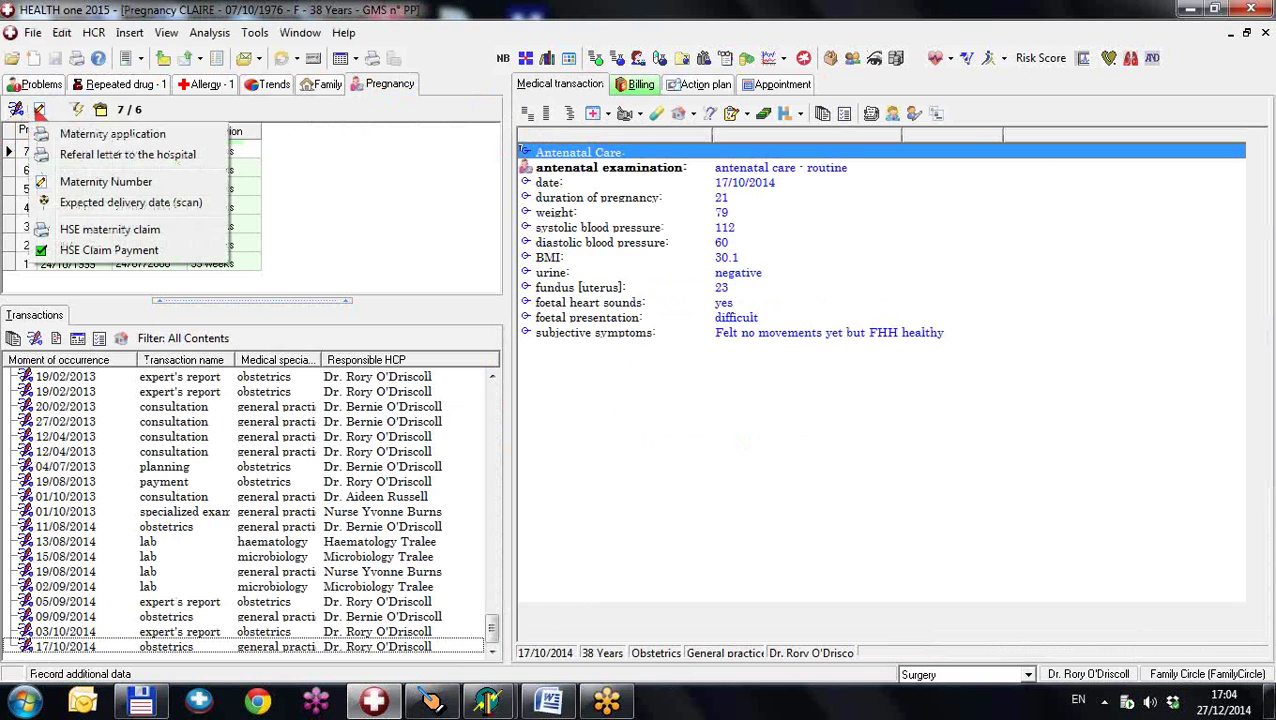
left_click(74, 157)
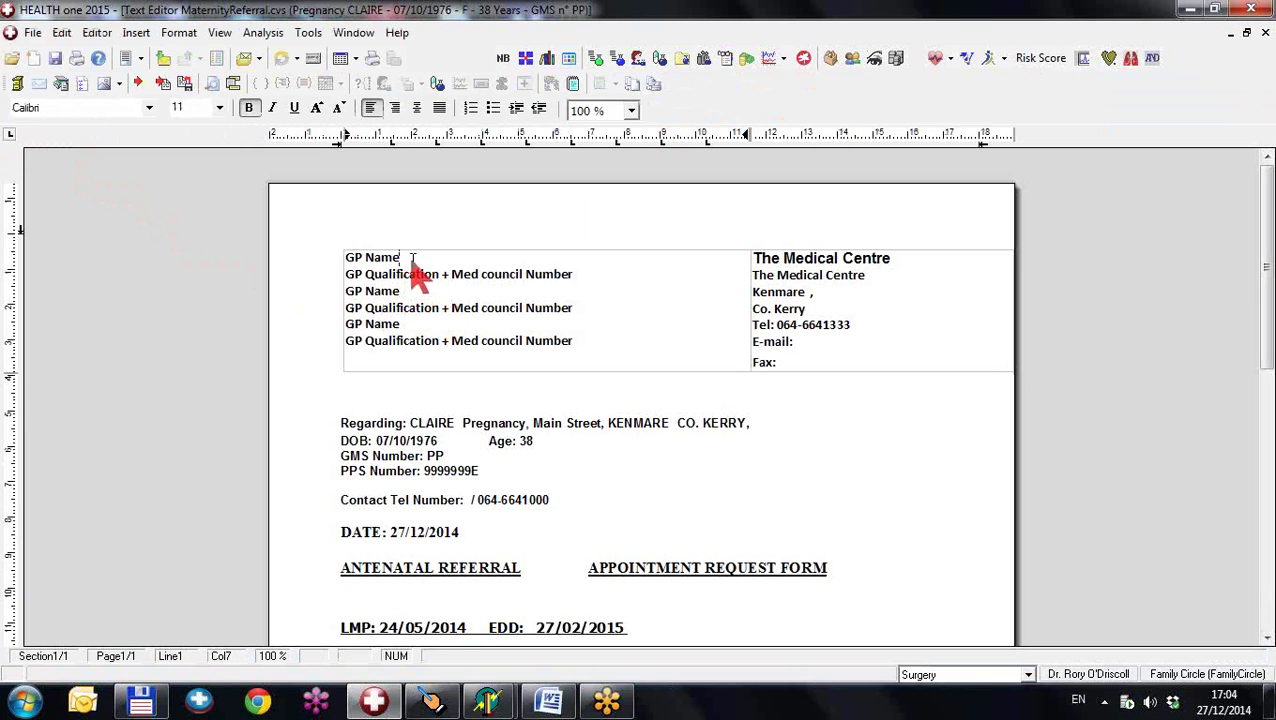
left_click_drag(404, 258, 372, 259)
left_click_drag(401, 326, 381, 330)
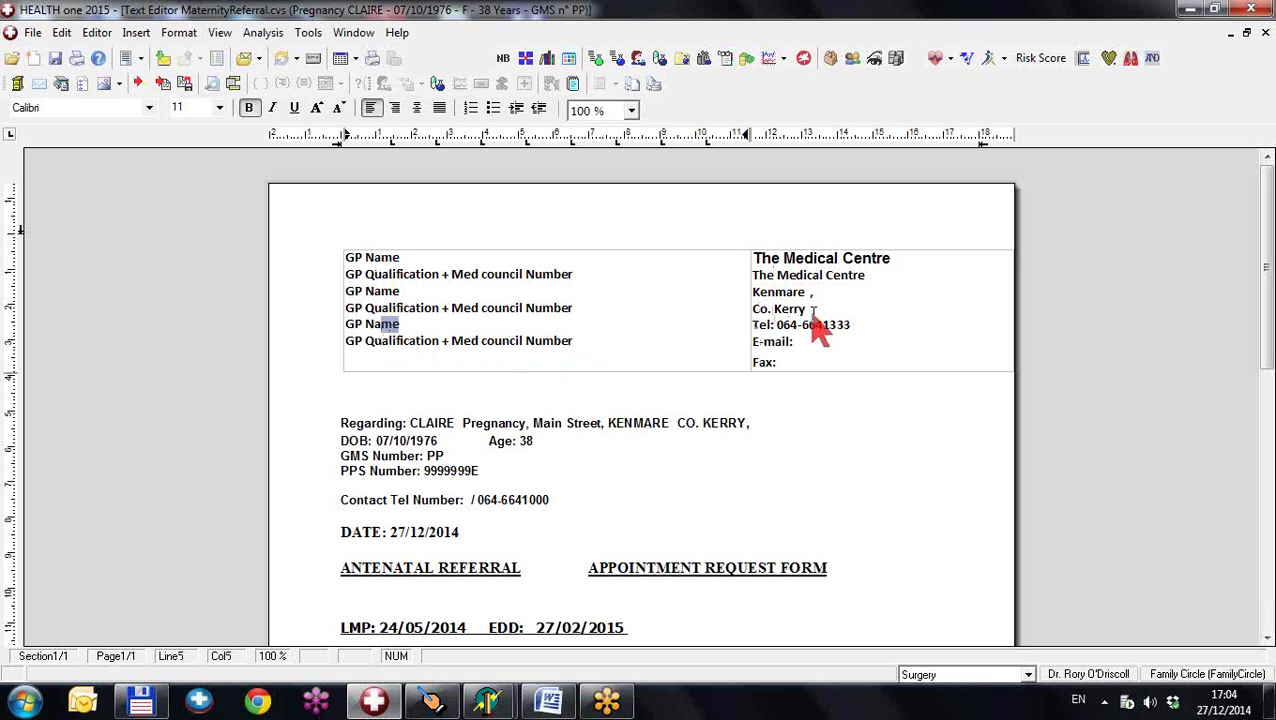
left_click_drag(578, 313, 342, 309)
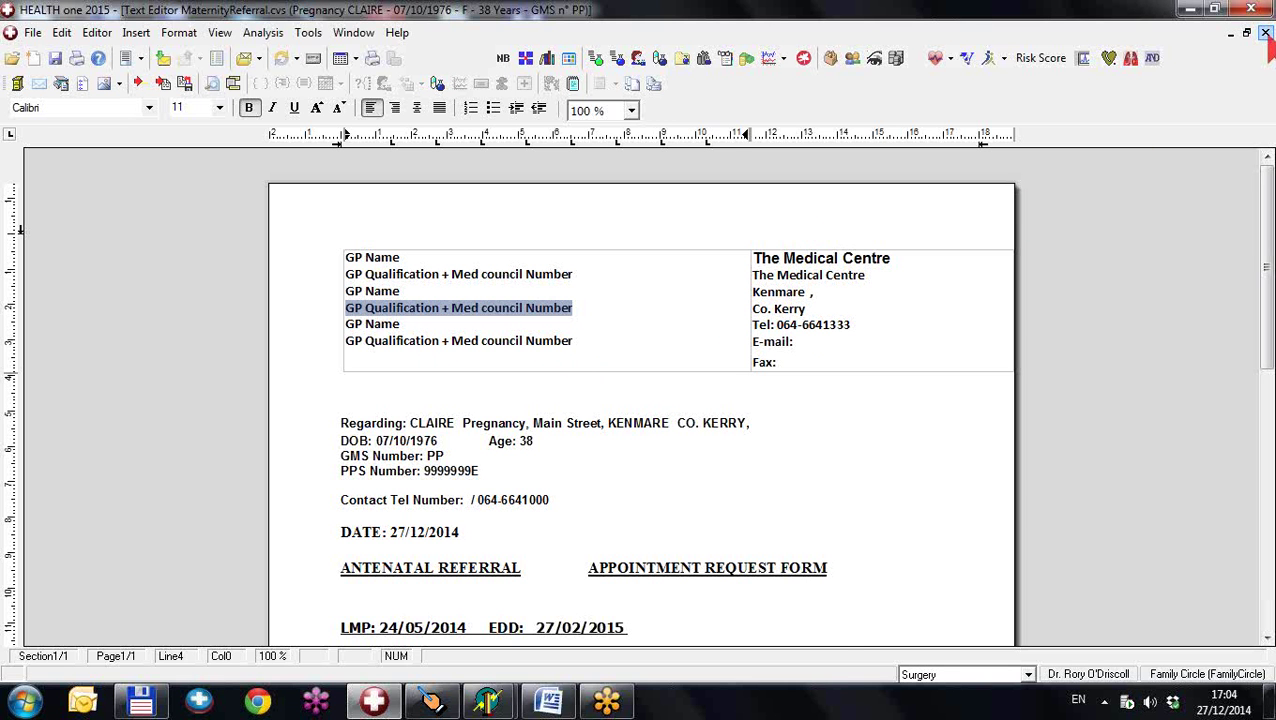
left_click(1265, 33)
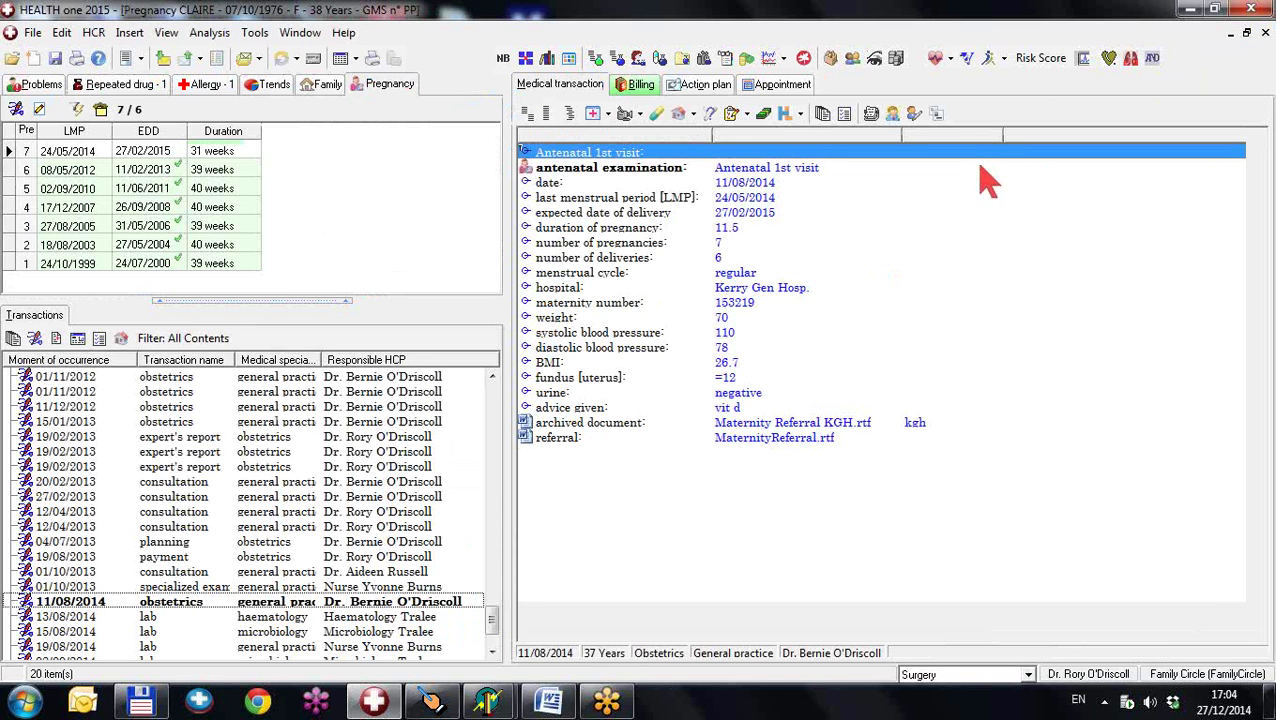
- Generate the HSE maternity claim form, scroll through it, and close it answering No to recording the claim
left_click(40, 109)
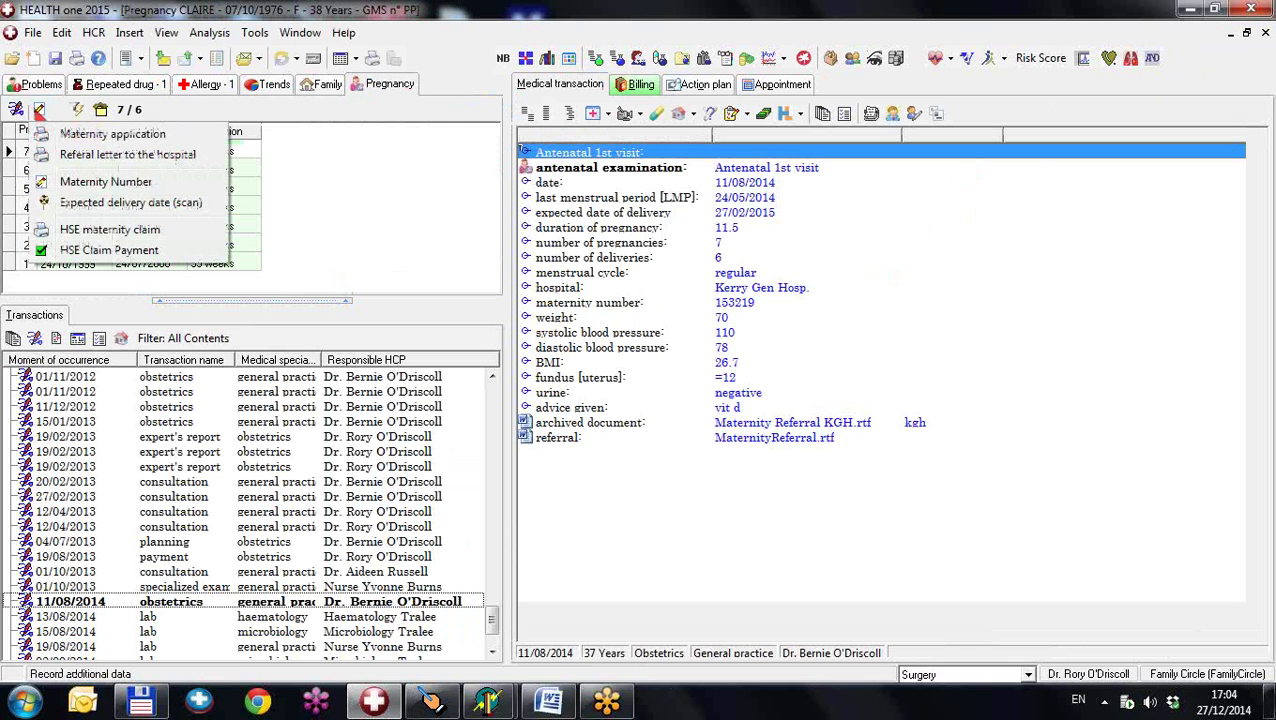
left_click(100, 231)
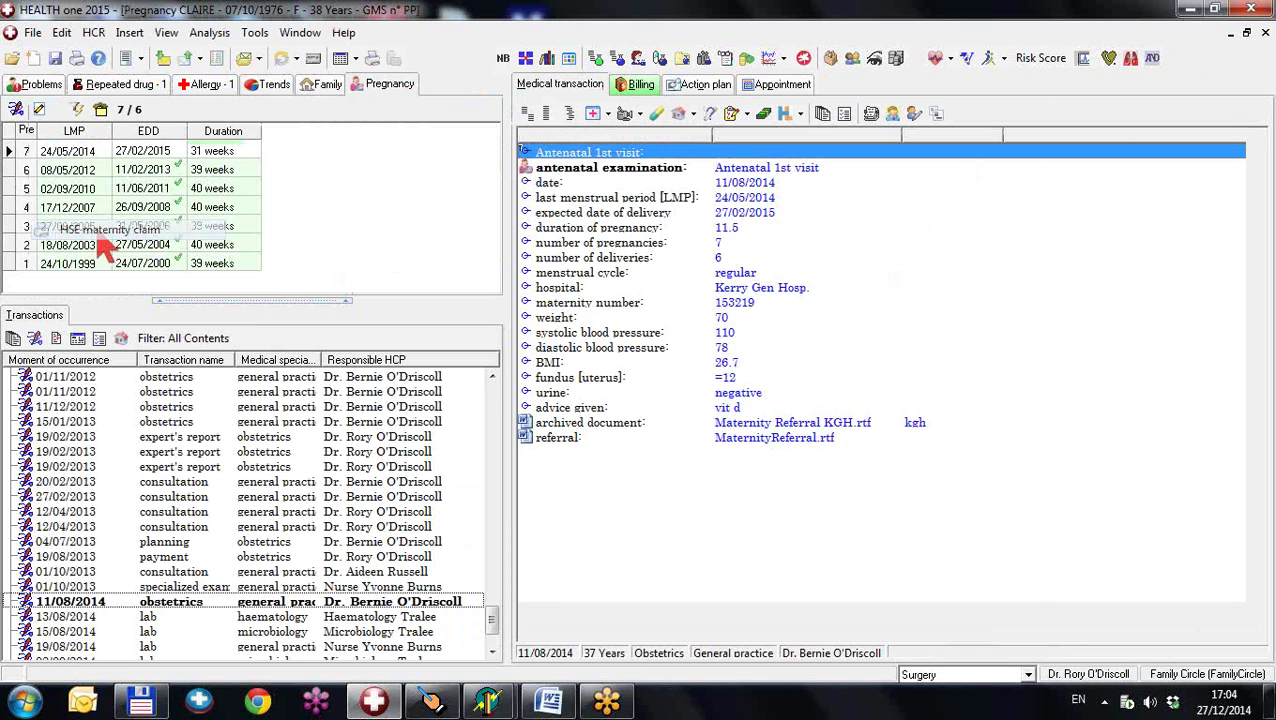
scroll(610, 360, "down", 5)
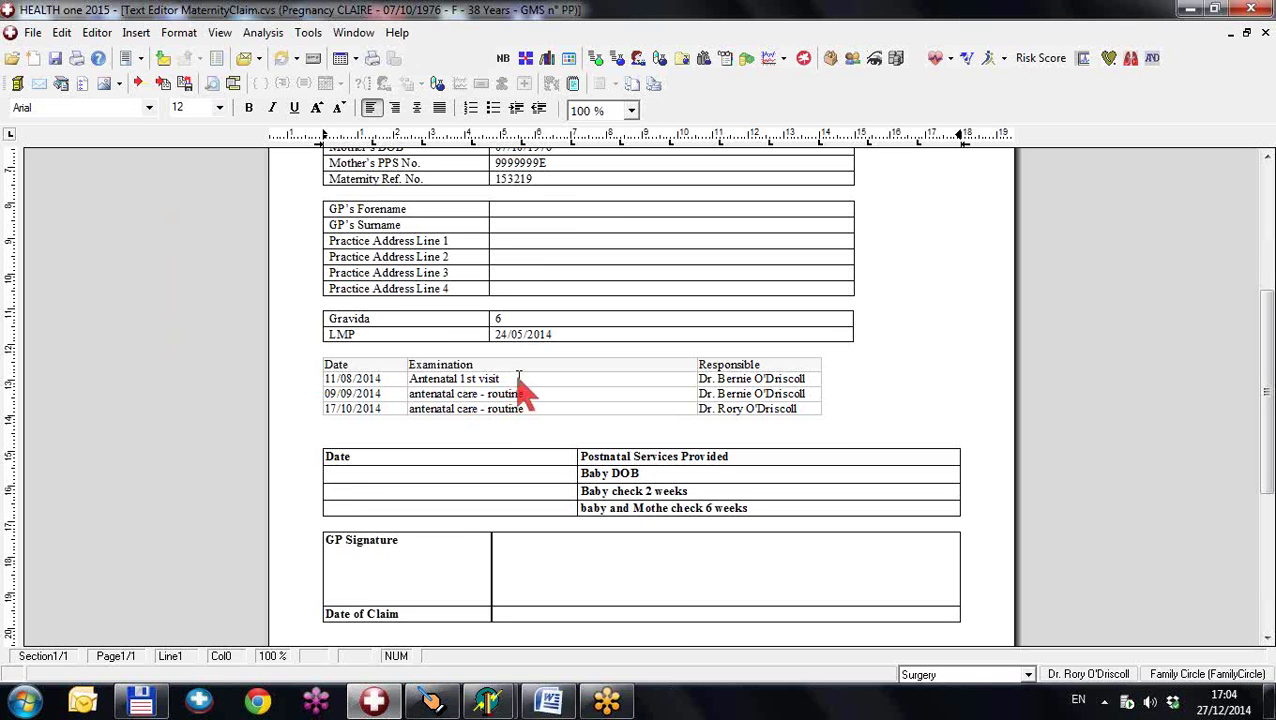
scroll(520, 392, "up", 5)
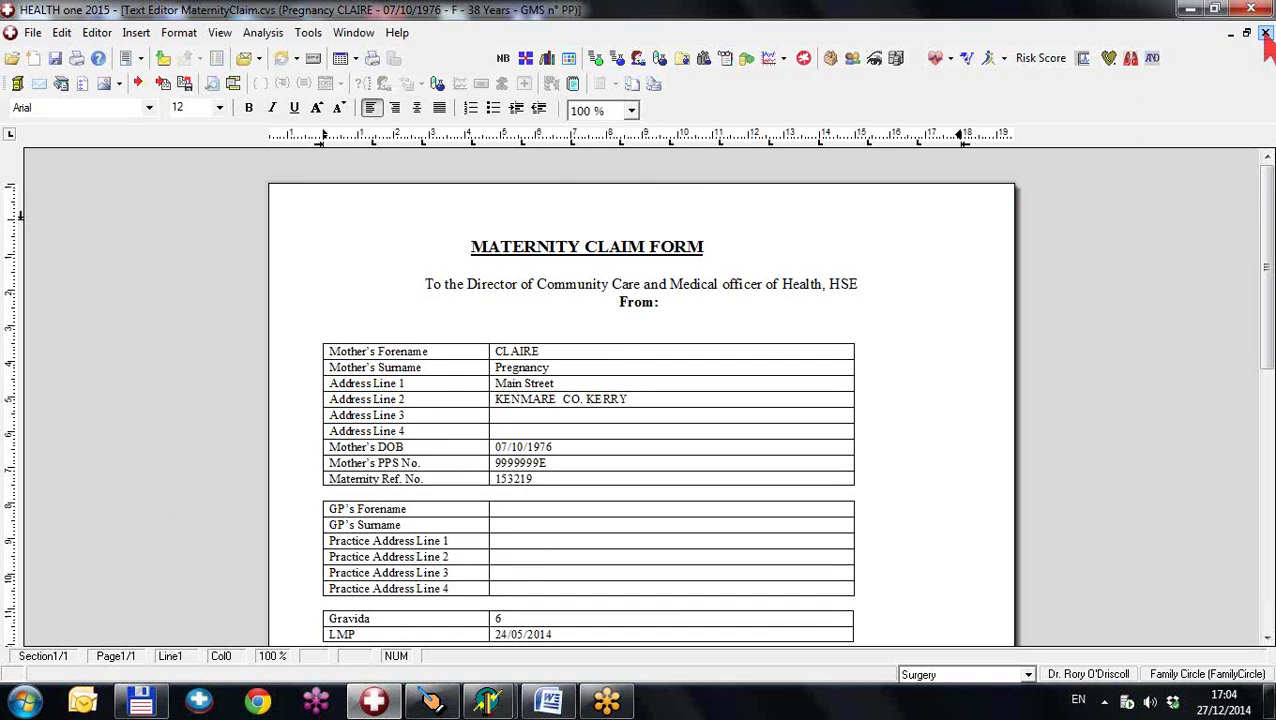
left_click(1265, 33)
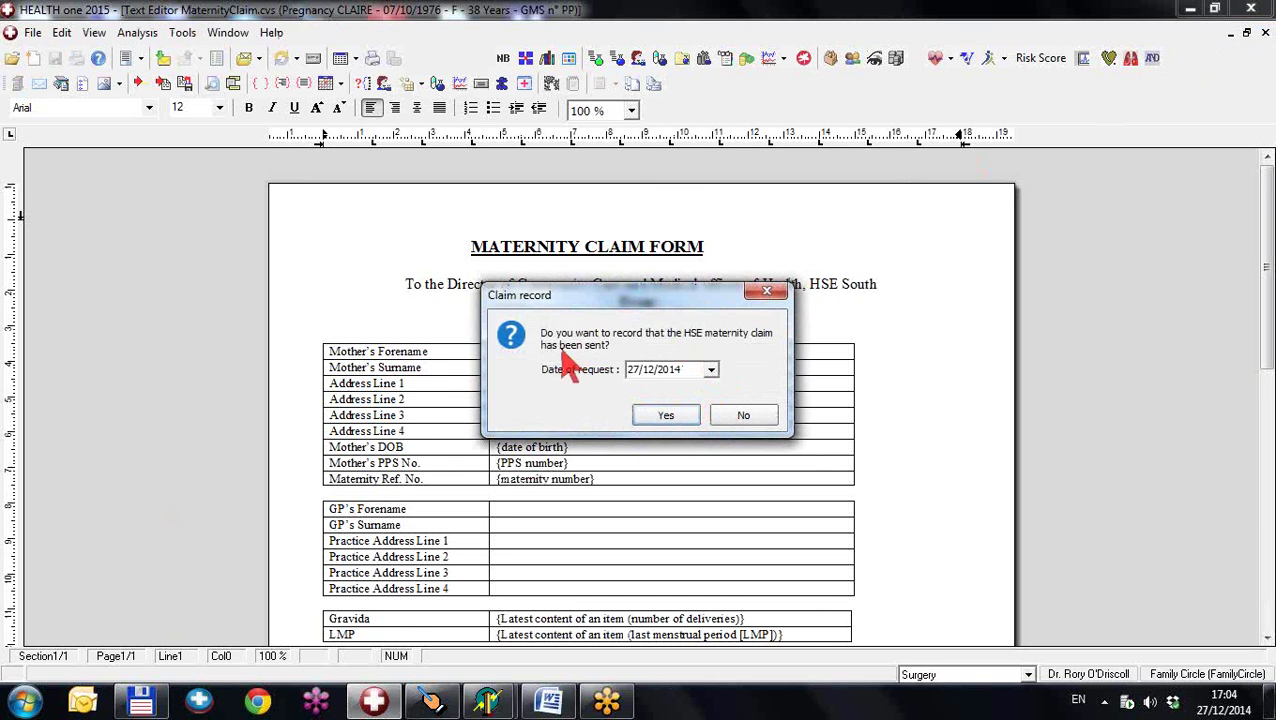
left_click(753, 417)
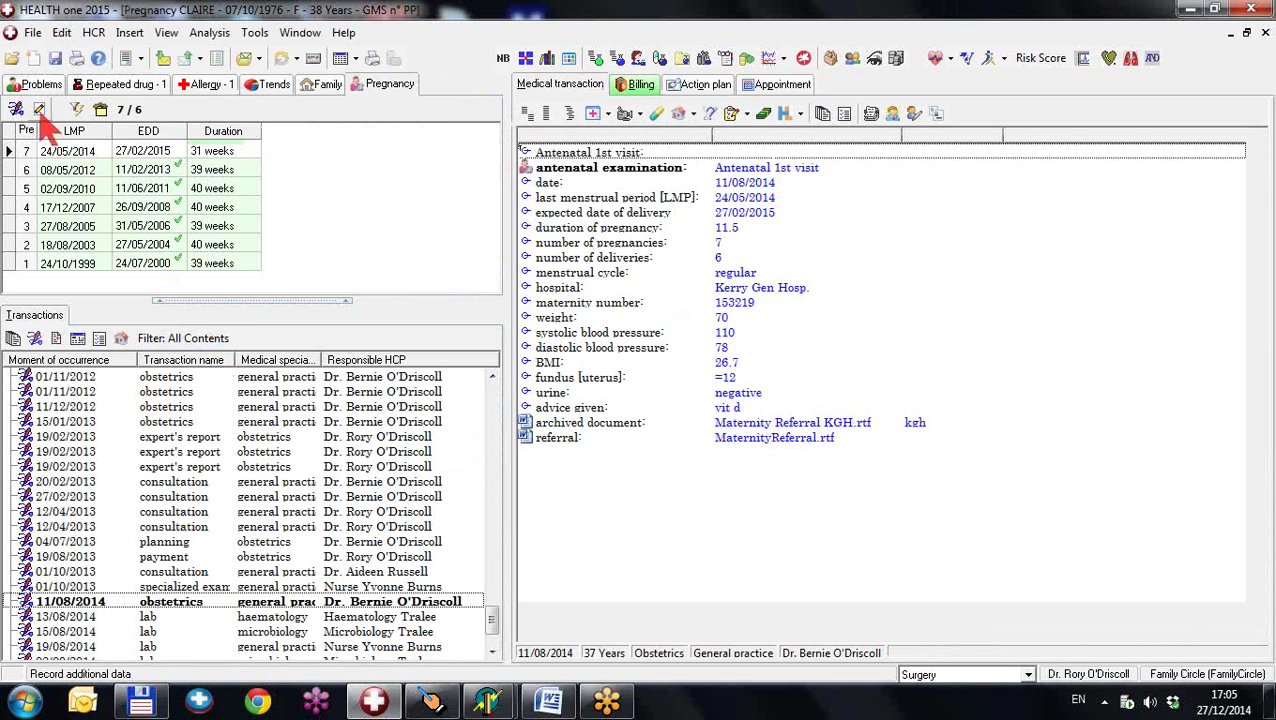
left_click(39, 109)
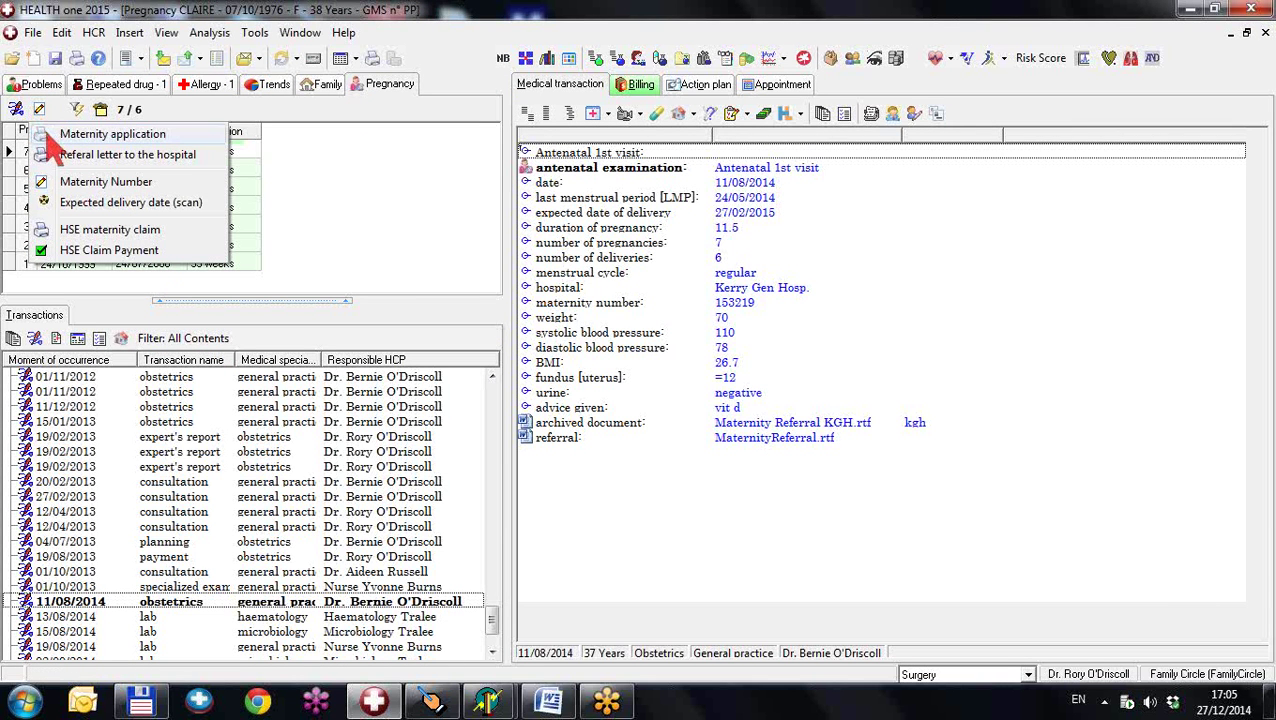
left_click(195, 512)
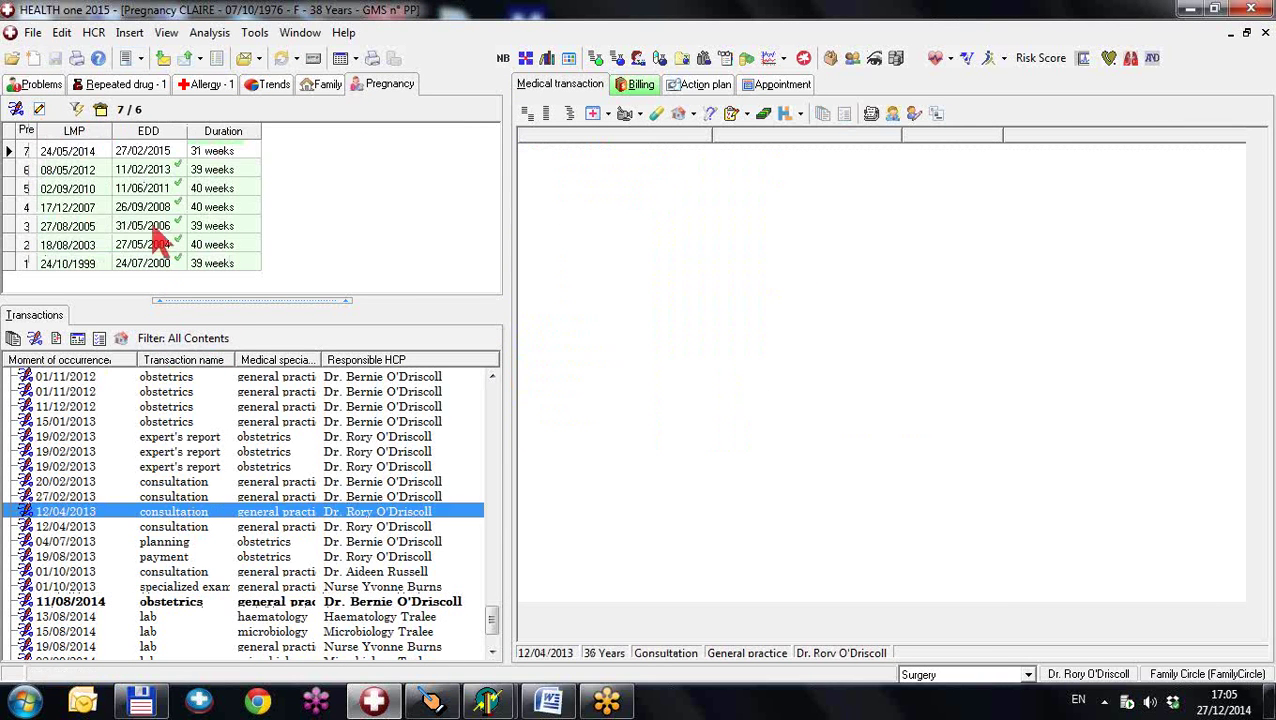
left_click(126, 60)
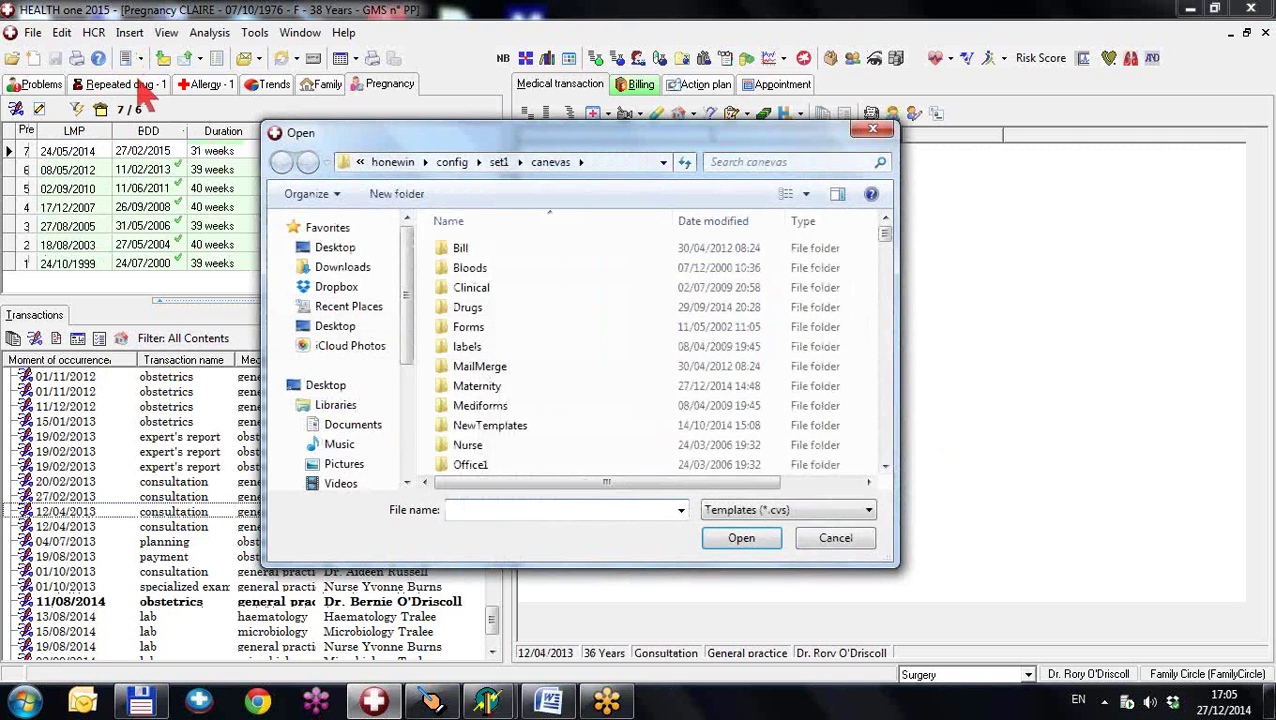
scroll(527, 433, "down", 6)
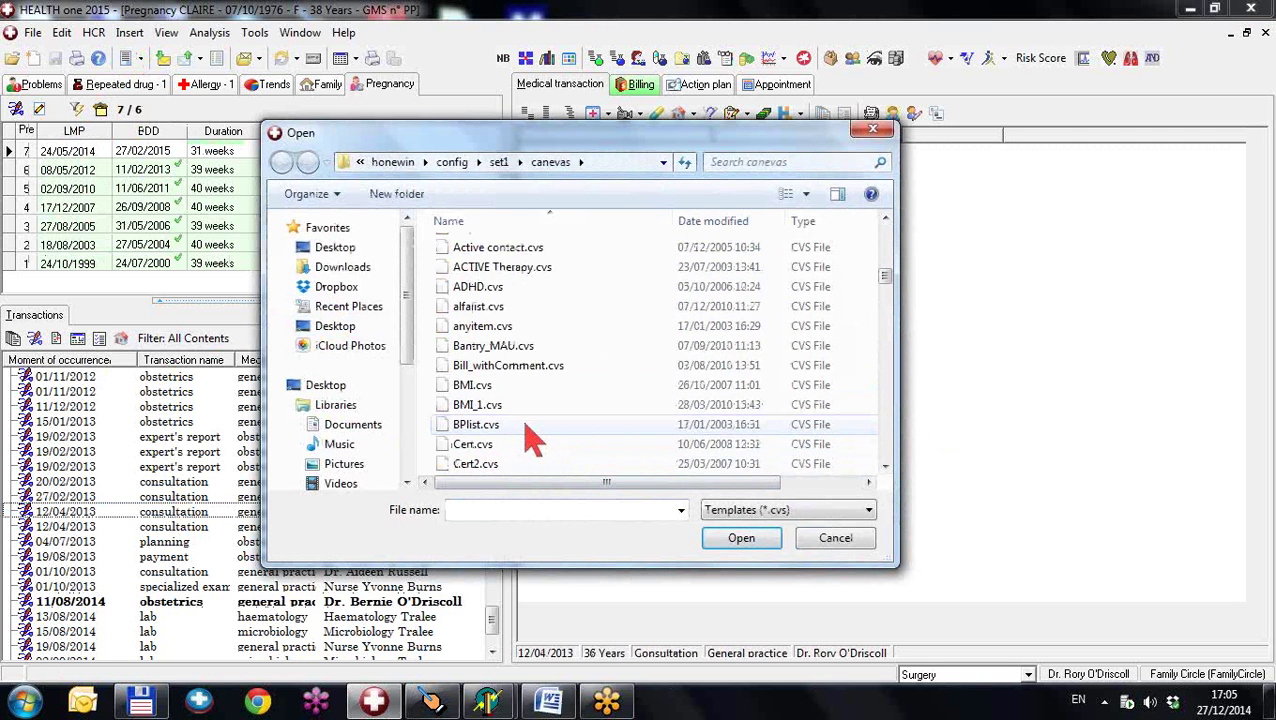
scroll(531, 438, "down", 4)
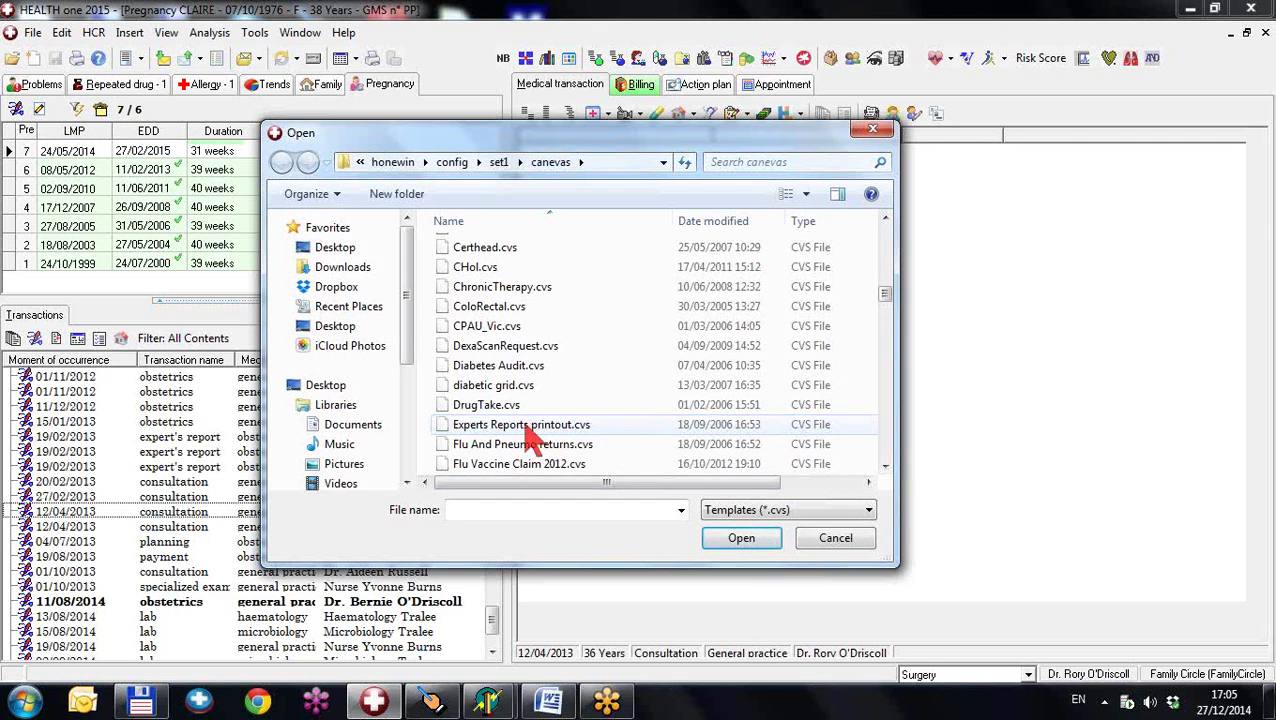
scroll(527, 438, "down", 10)
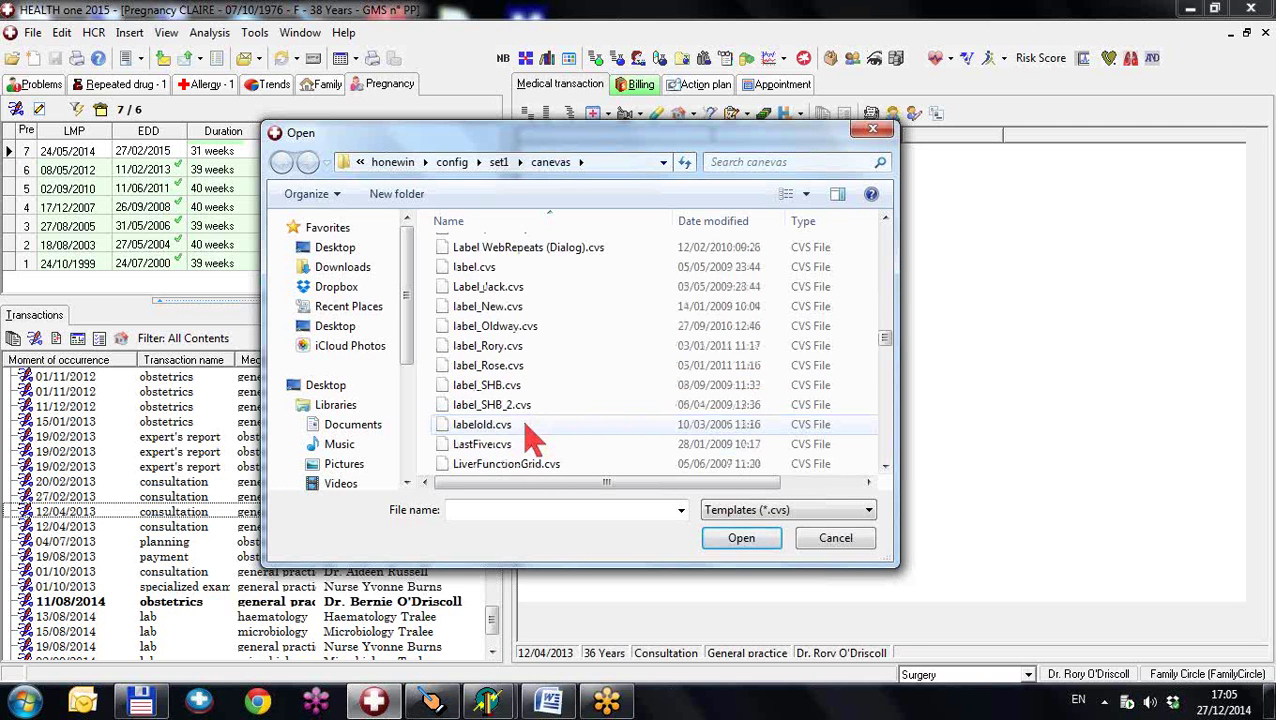
scroll(527, 438, "down", 4)
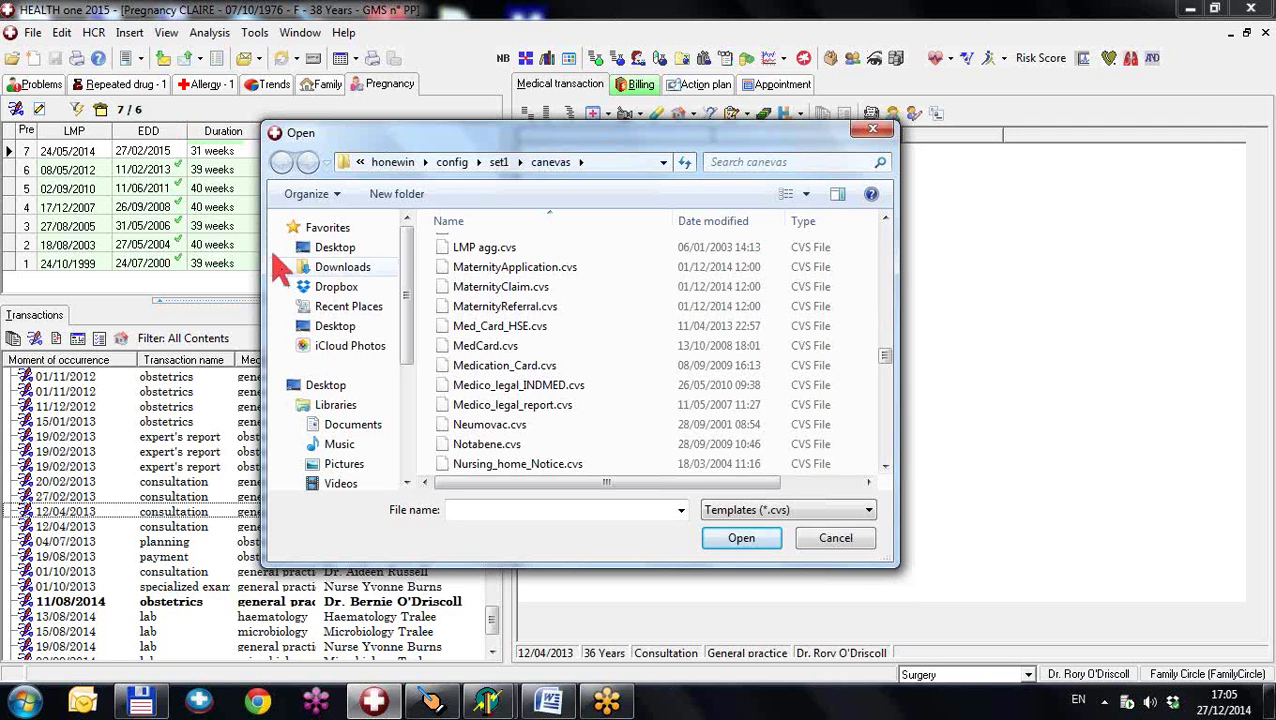
left_click(853, 546)
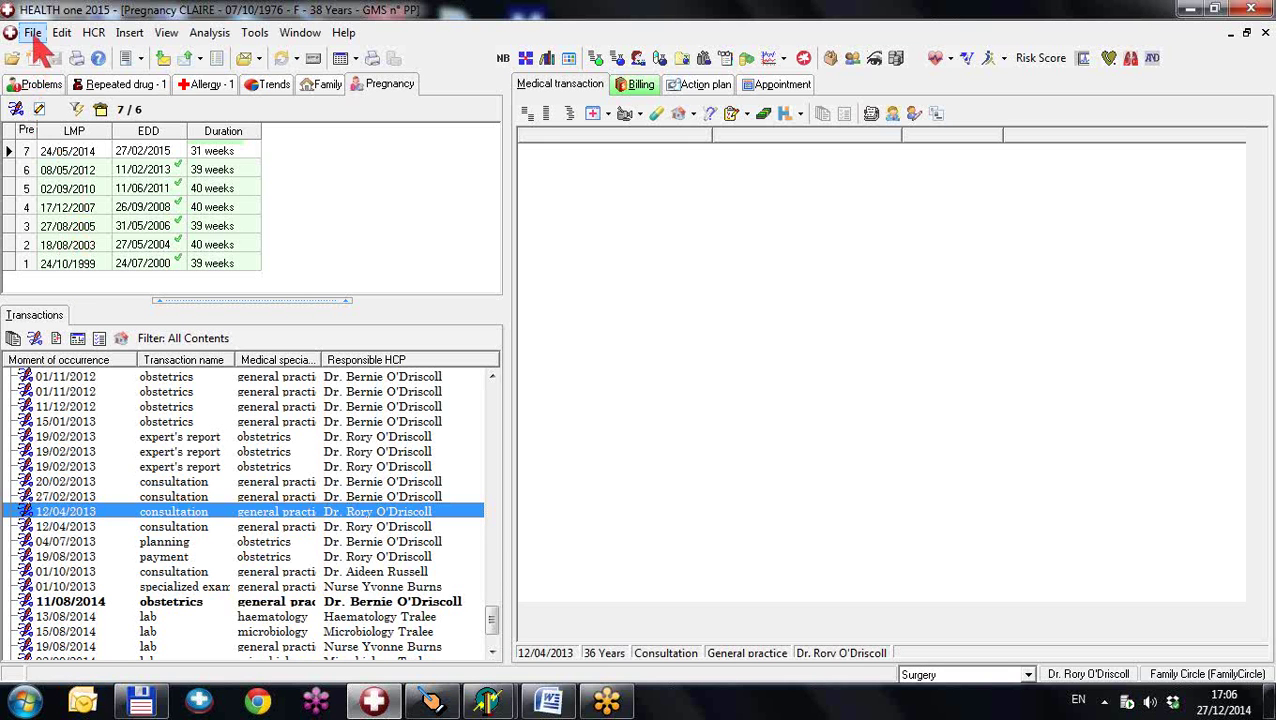
- Open MaternityApplication.cvs from the canevas folder via File > Open > Template
left_click(33, 33)
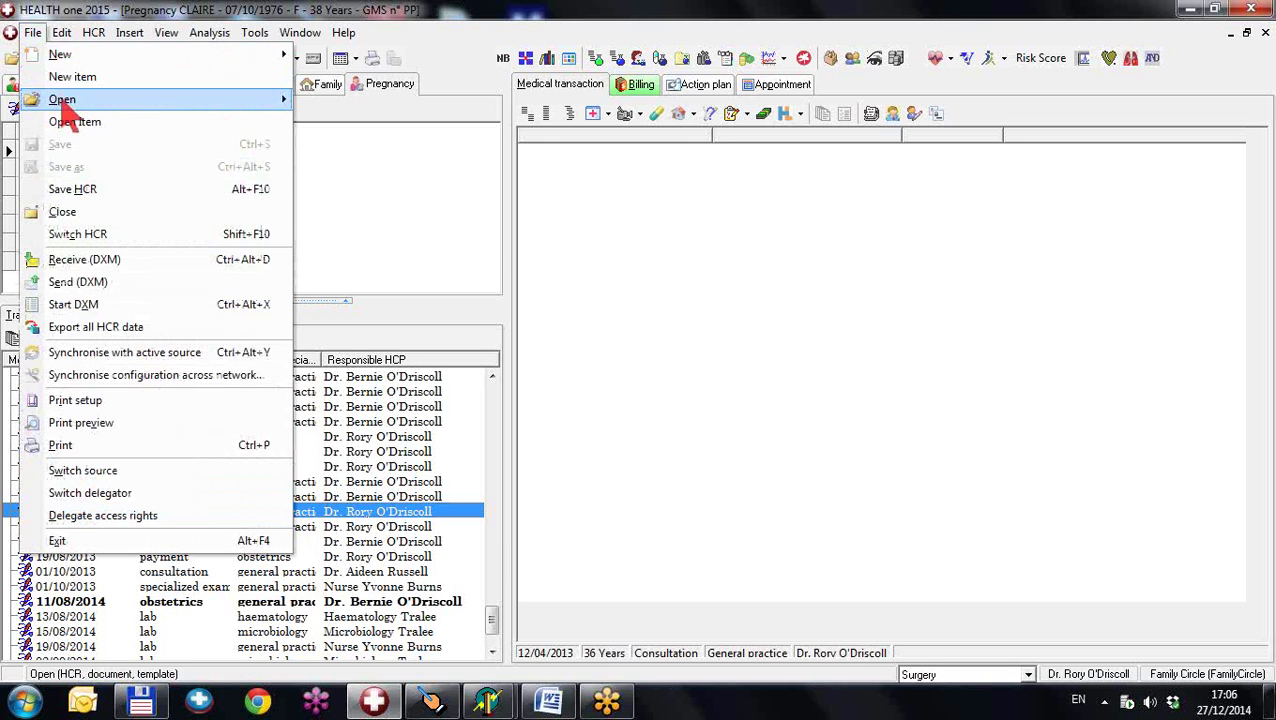
mouse_move(63, 104)
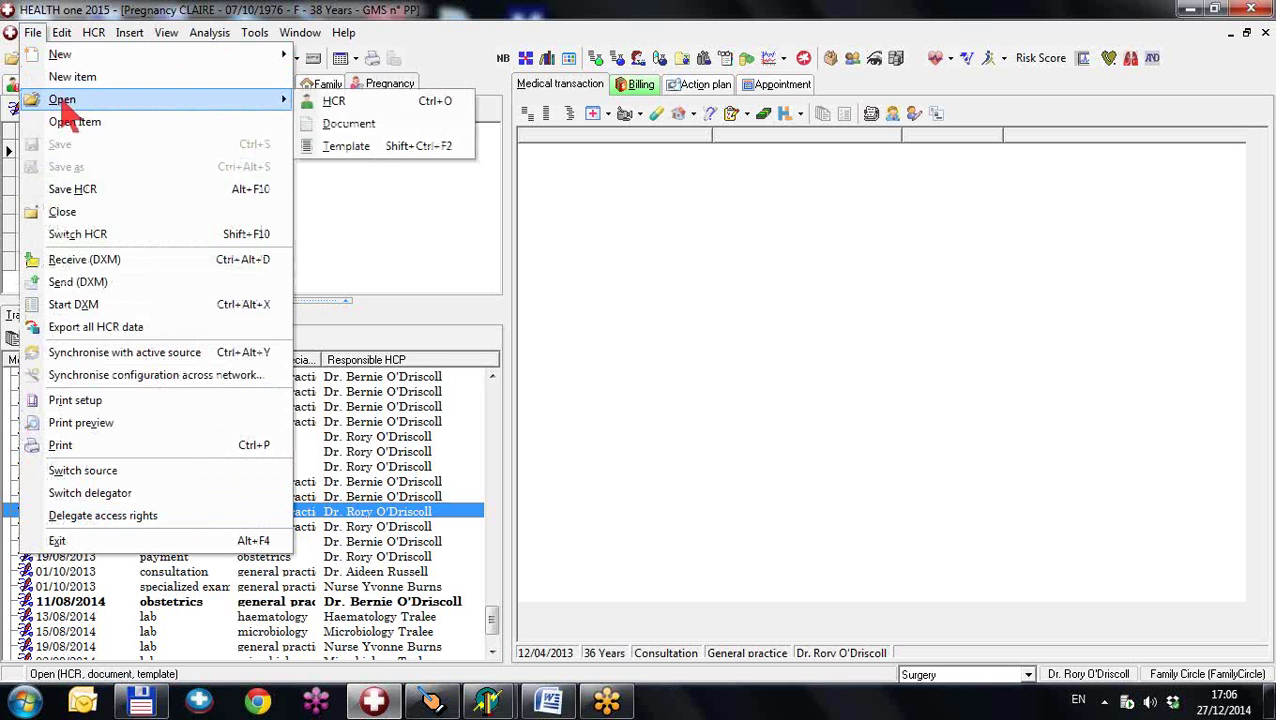
left_click(346, 152)
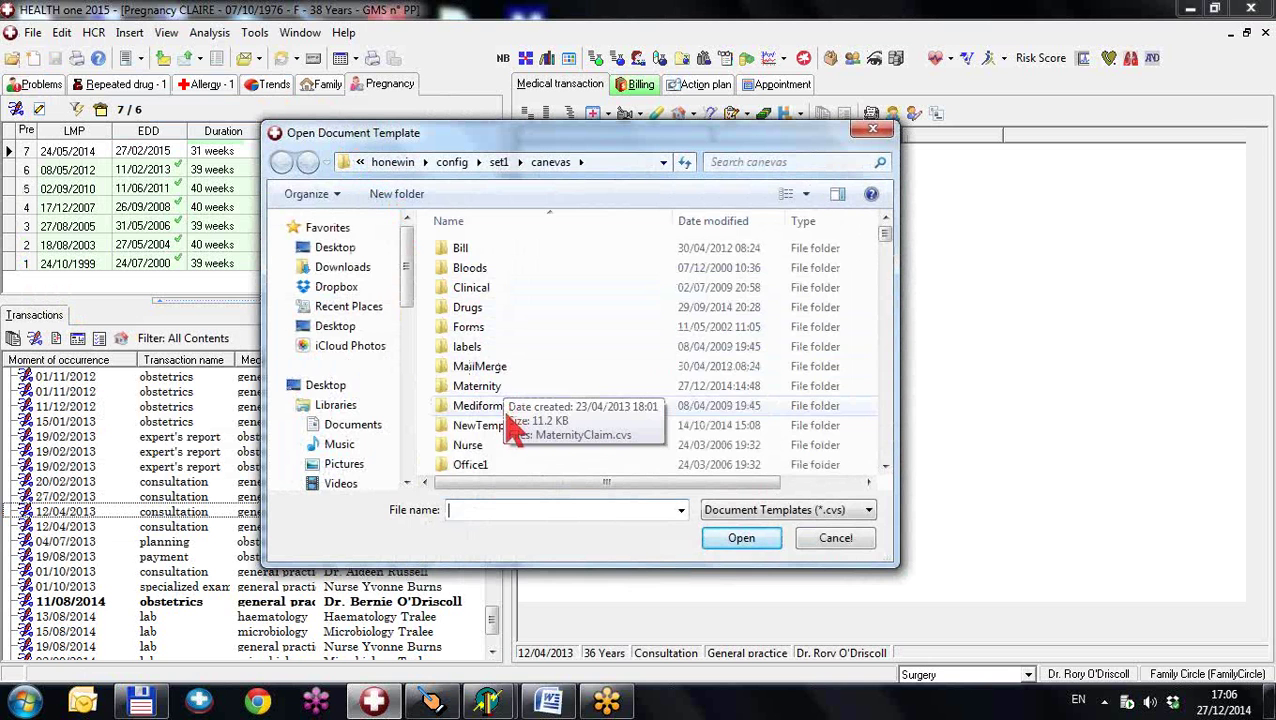
scroll(510, 414, "down", 6)
scroll(505, 425, "down", 15)
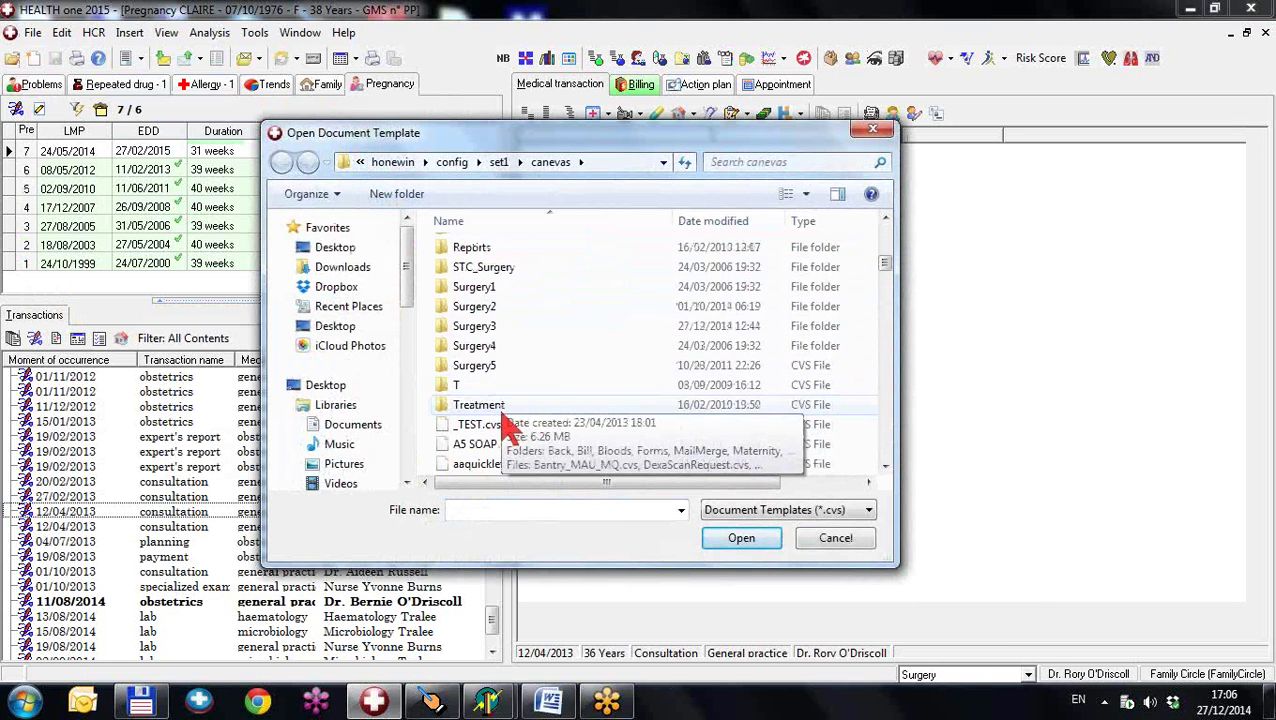
scroll(507, 425, "down", 8)
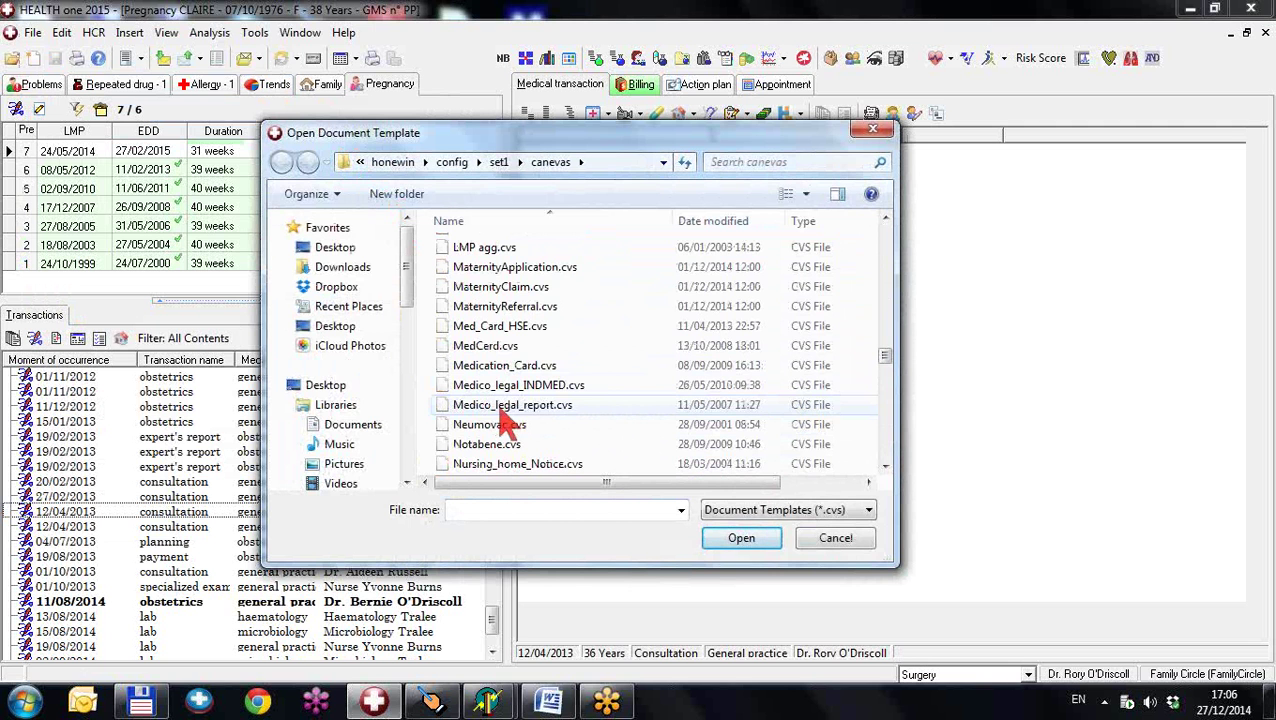
left_click(500, 272)
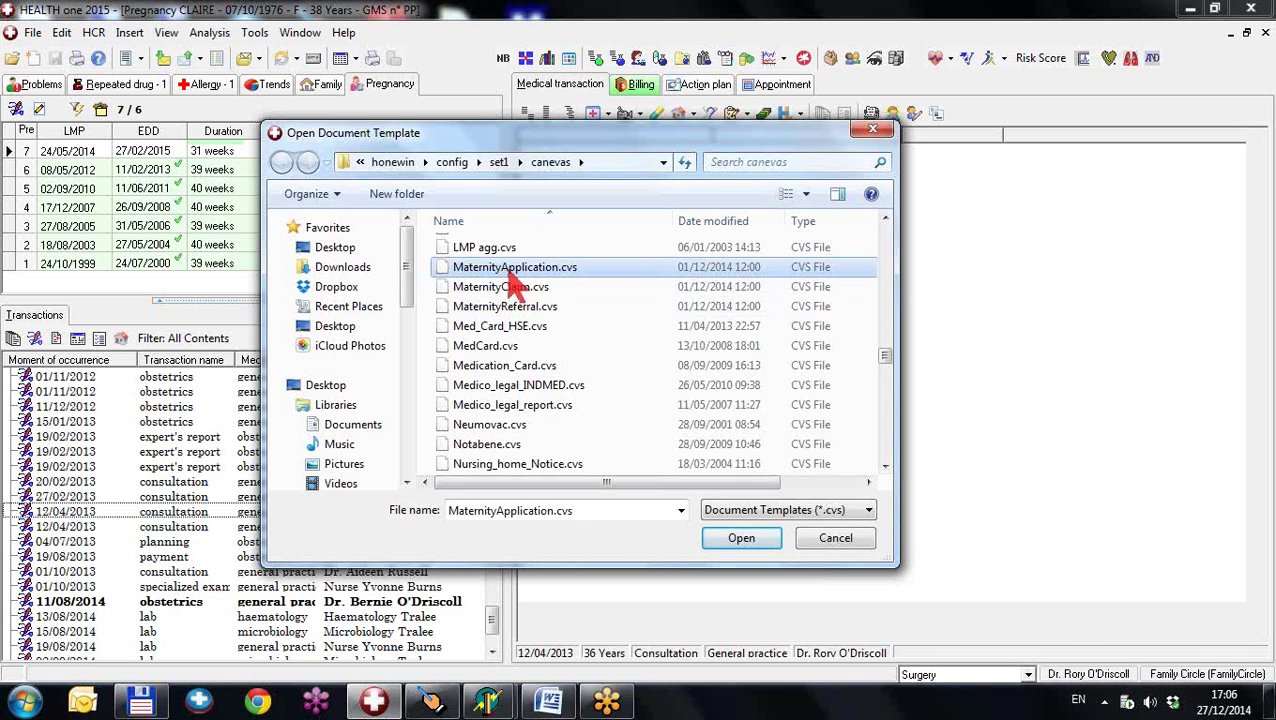
double_click(514, 270)
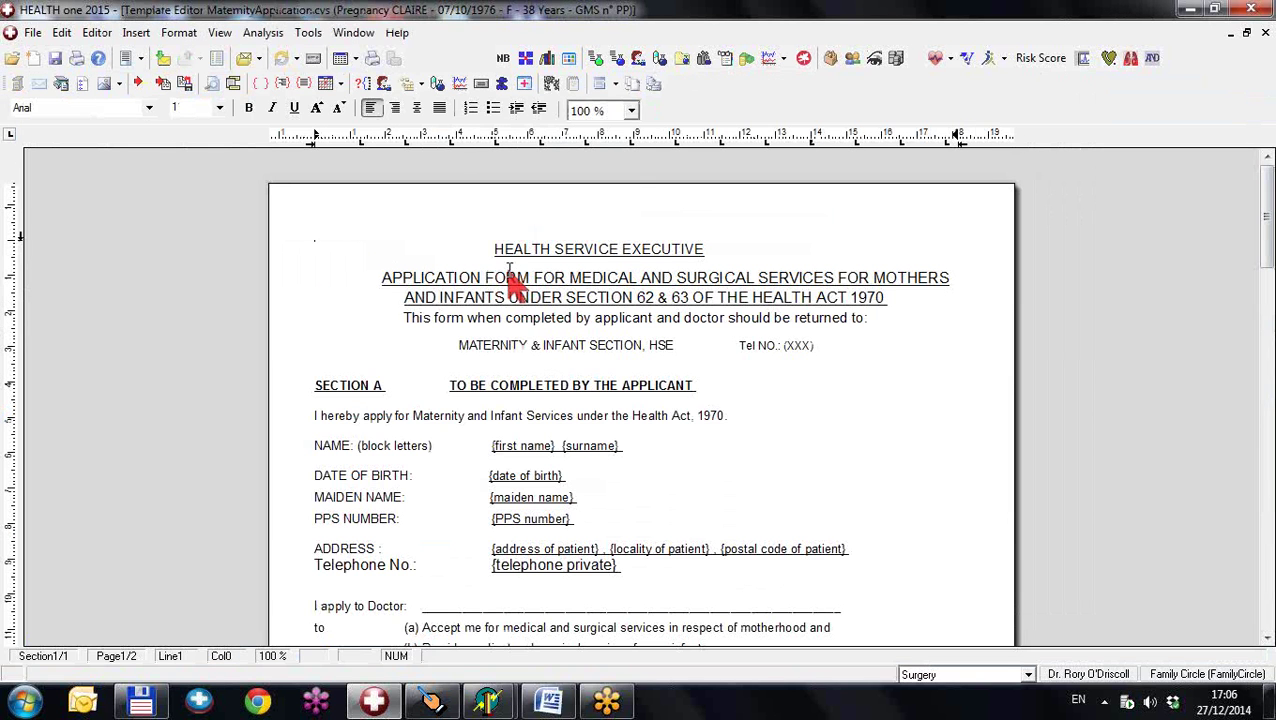
left_click(818, 352)
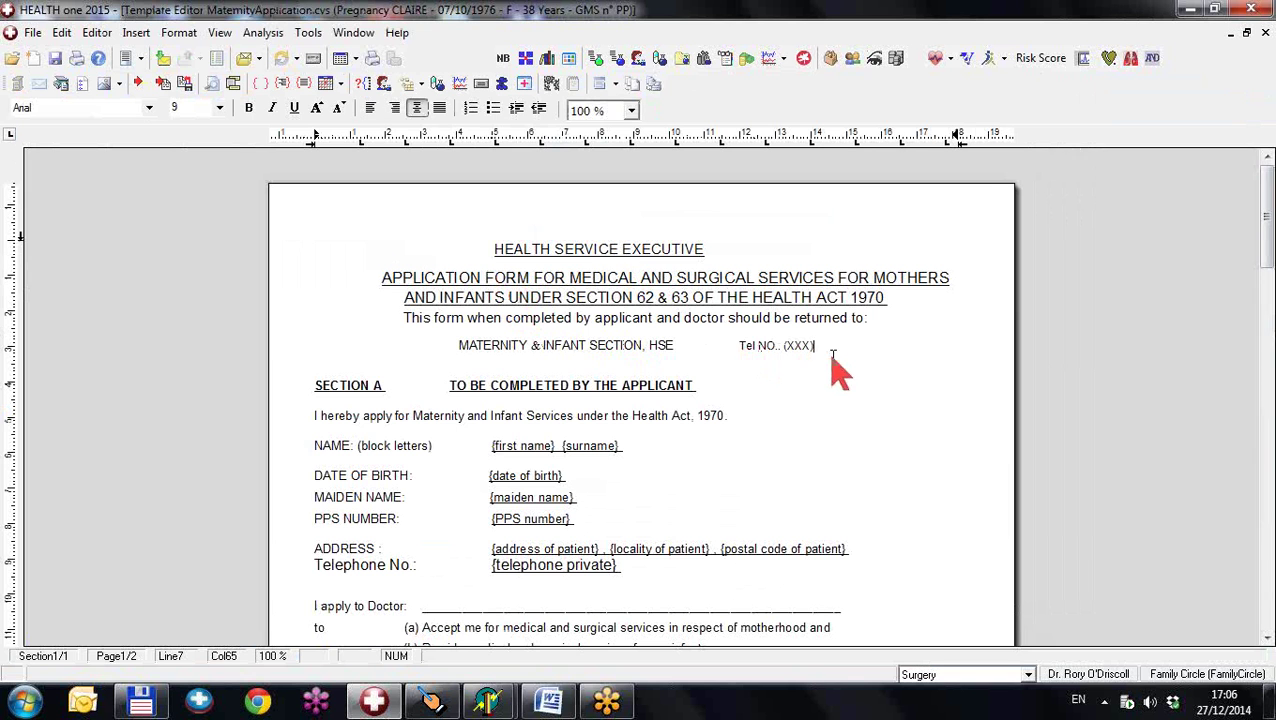
key("BackSpace")
key("BackSpace")
key("BackSpace")
key("BackSpace")
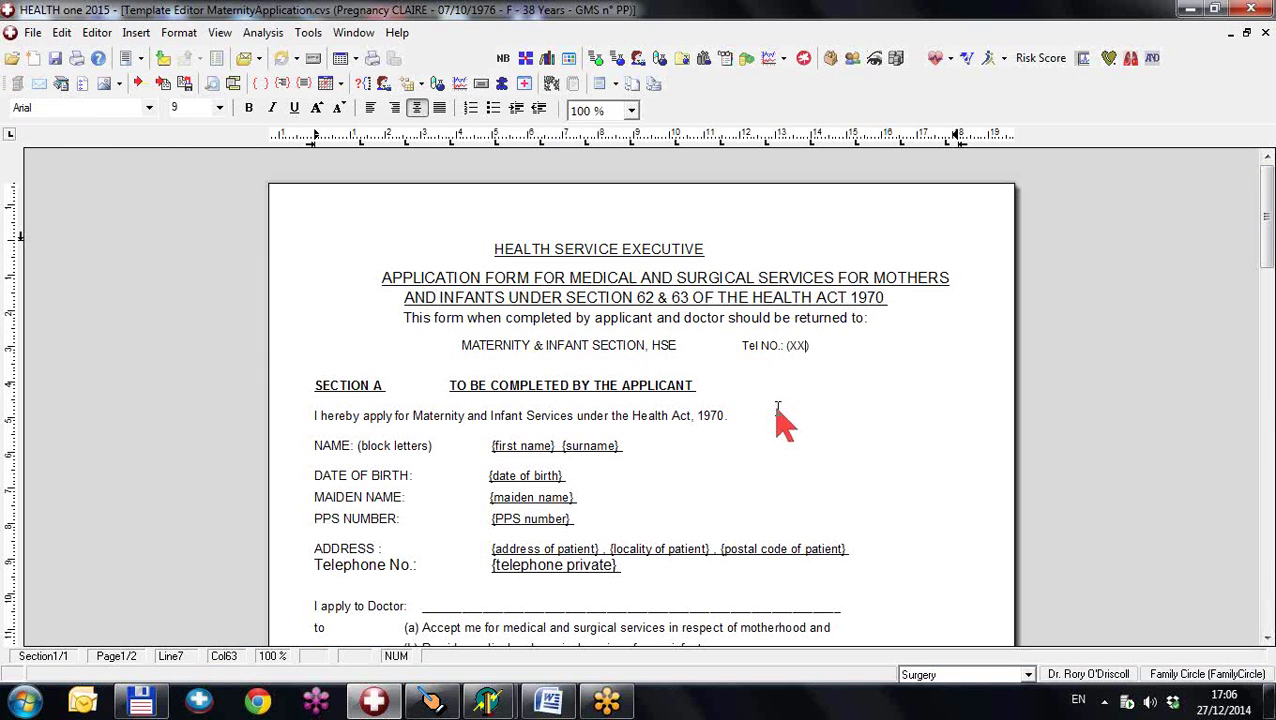
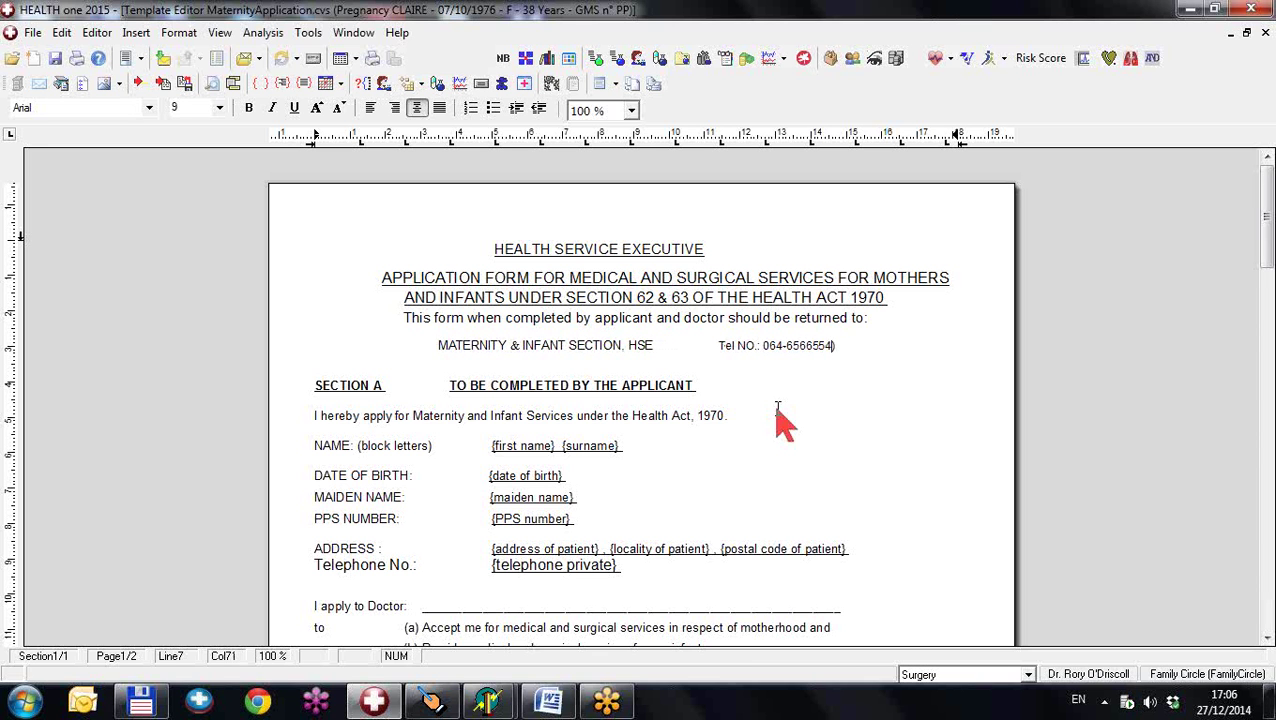
left_click(667, 346)
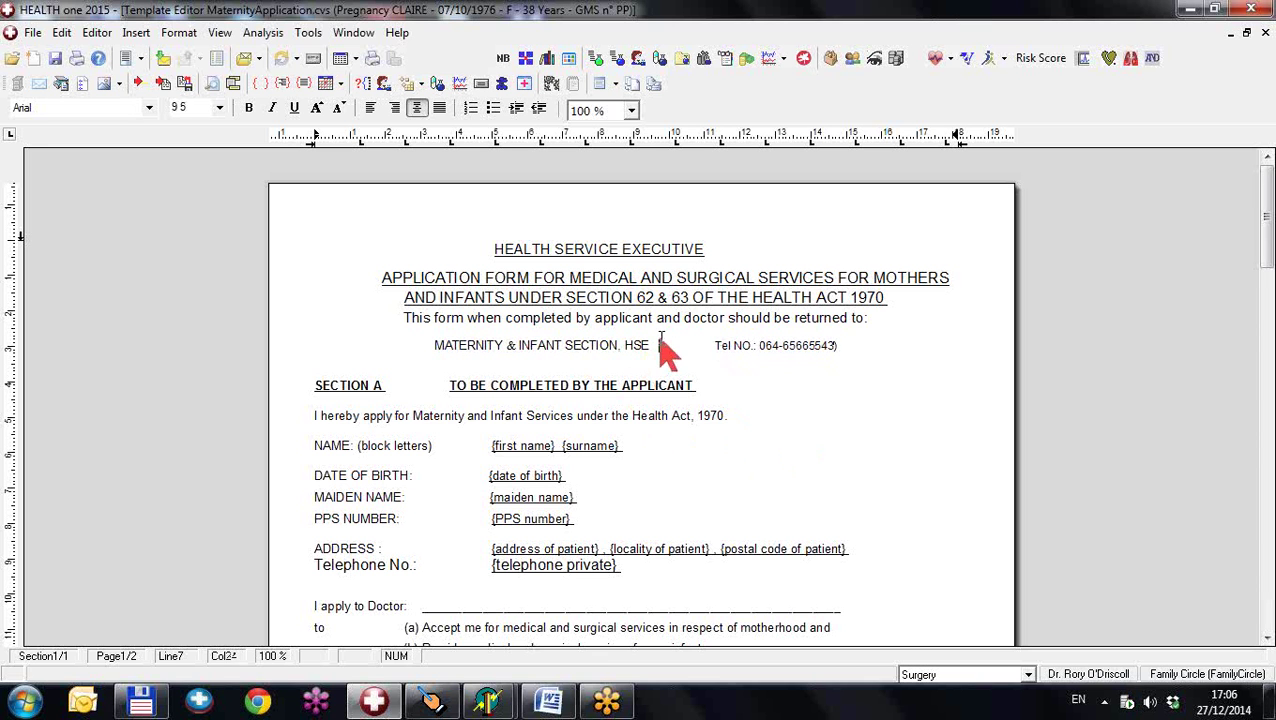
type("Sou  ")
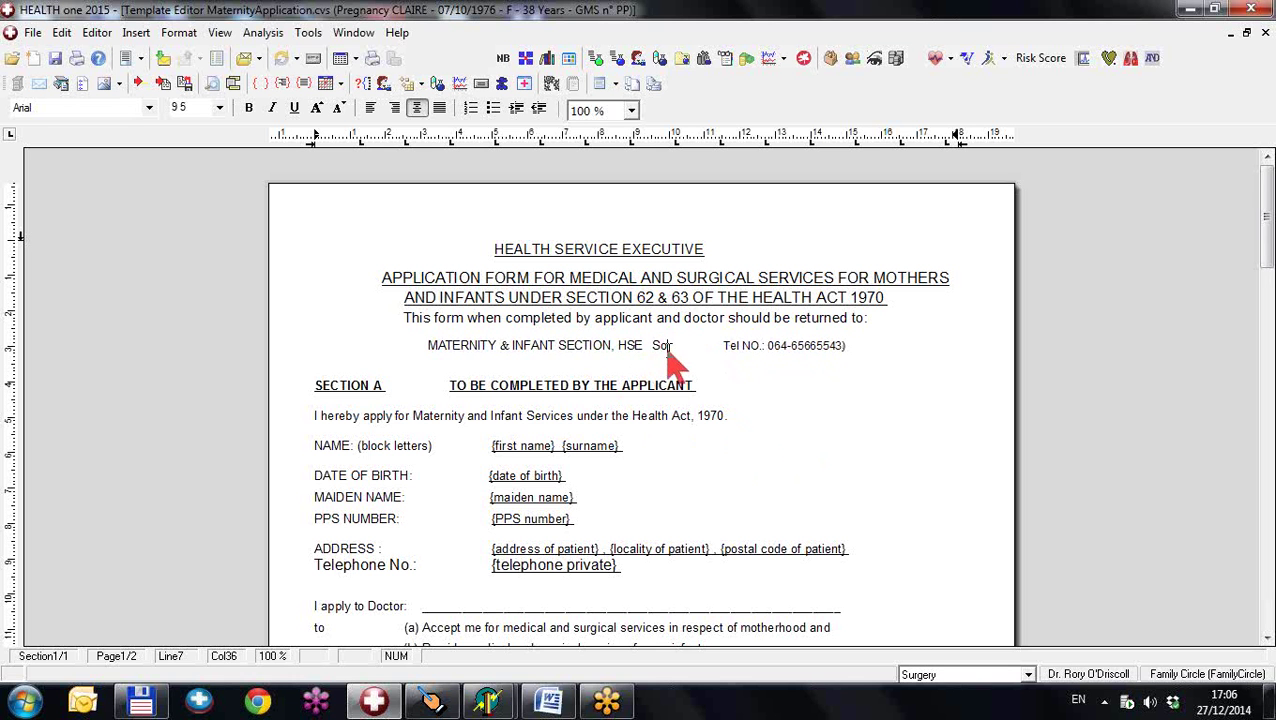
type("th")
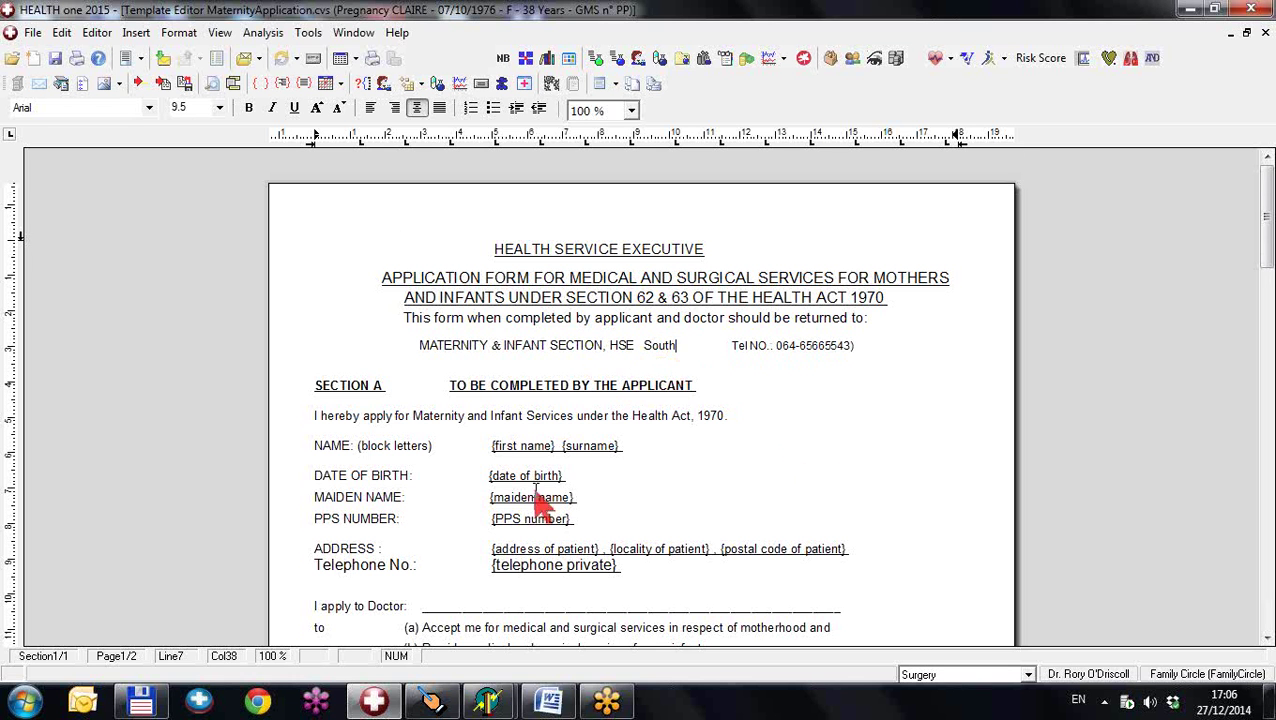
- Save the edited MaternityApplication.cvs template and close the Template Editor
scroll(541, 427, "down", 3)
scroll(541, 505, "down", 2)
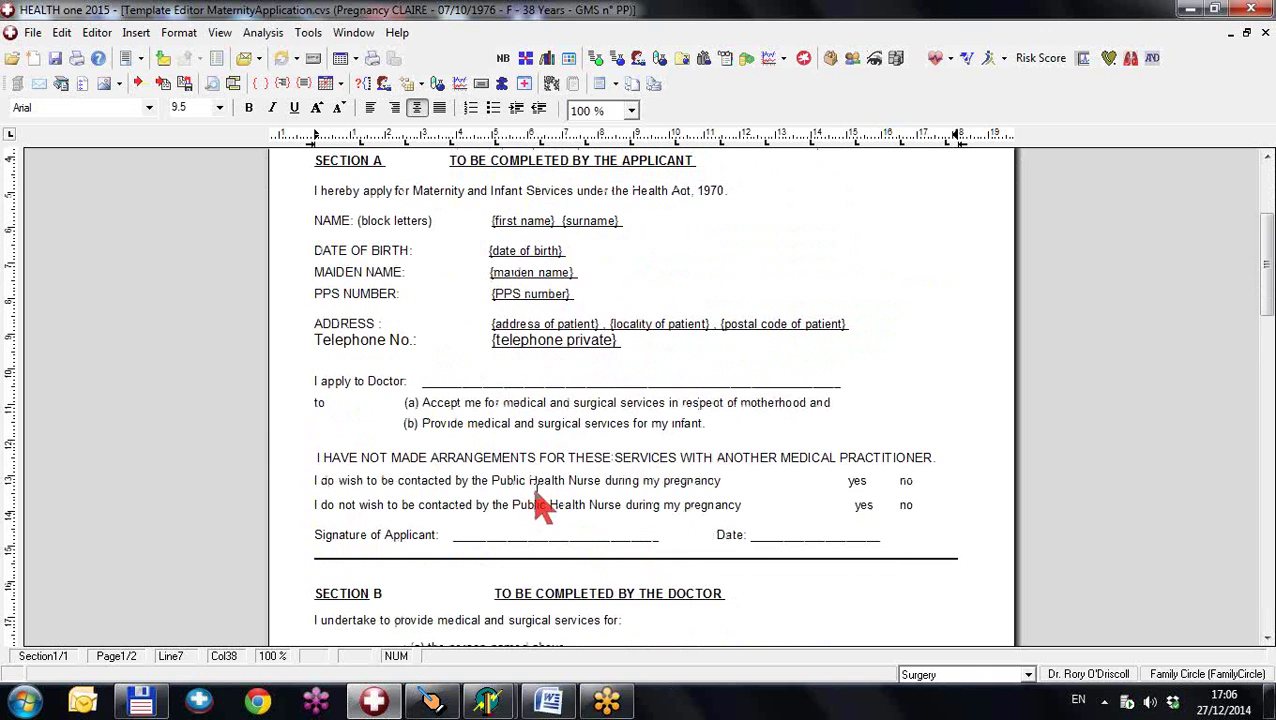
scroll(541, 507, "down", 3)
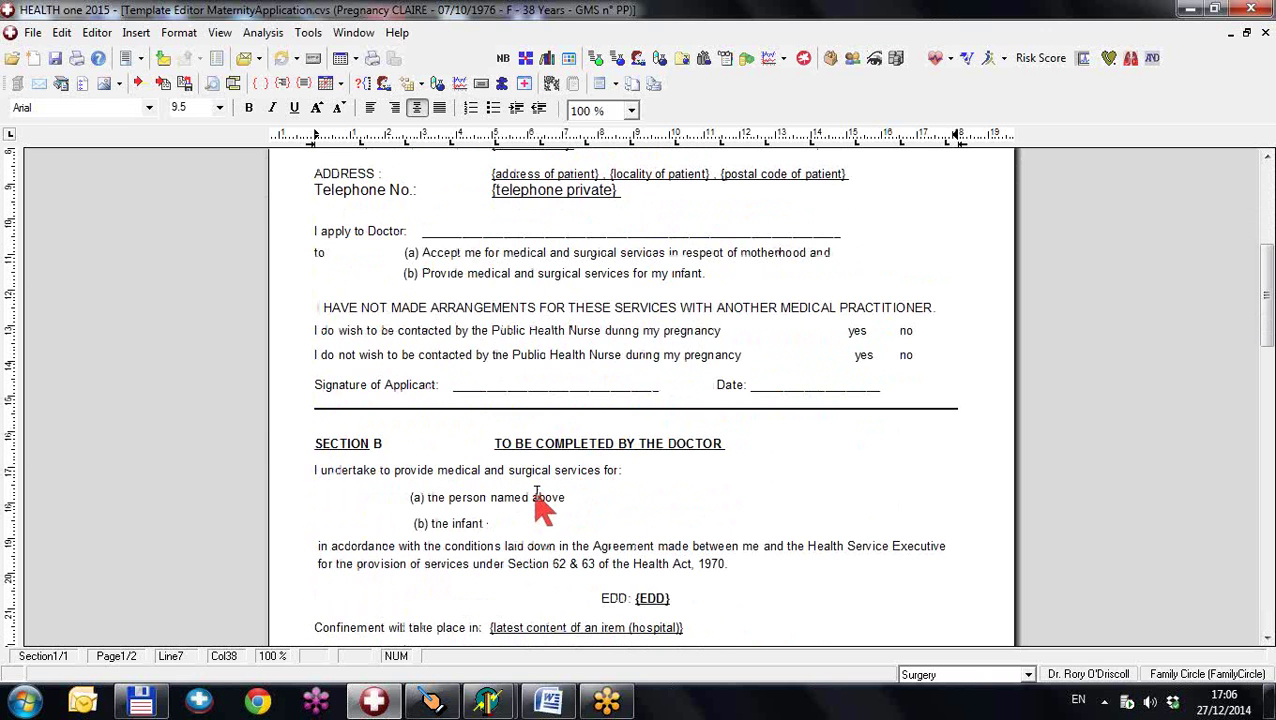
scroll(541, 507, "up", 1)
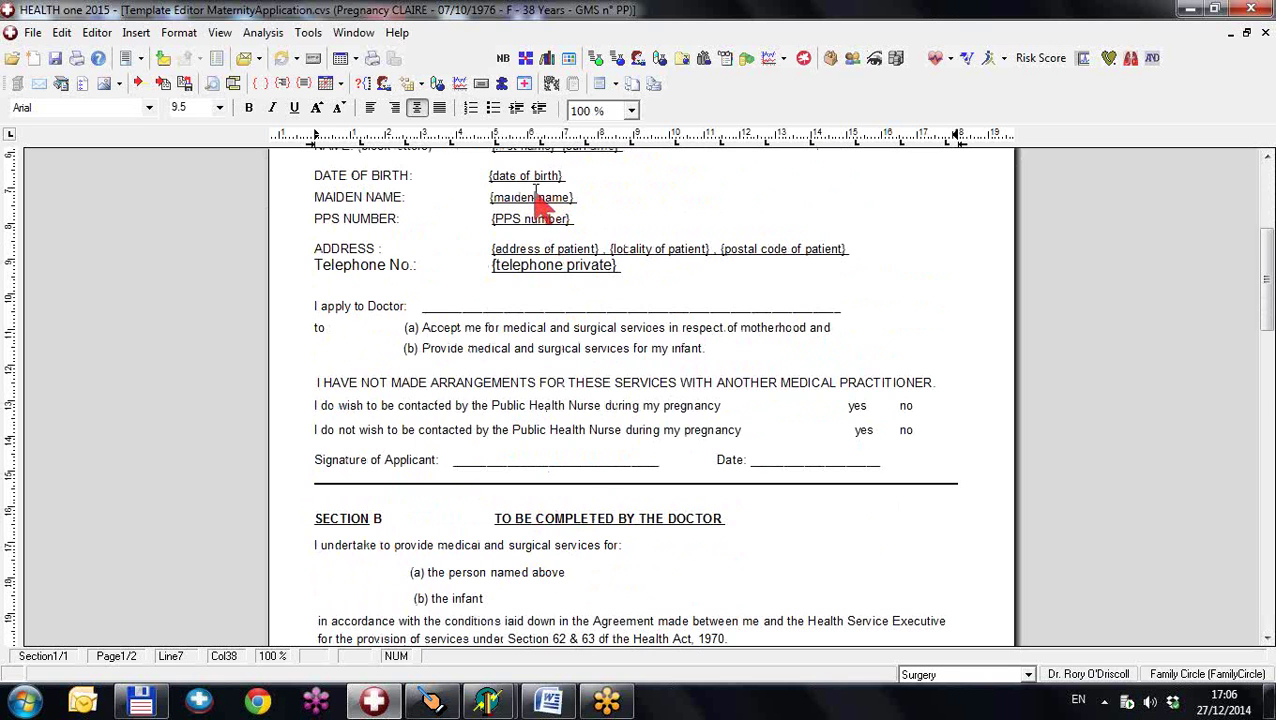
scroll(537, 200, "down", 4)
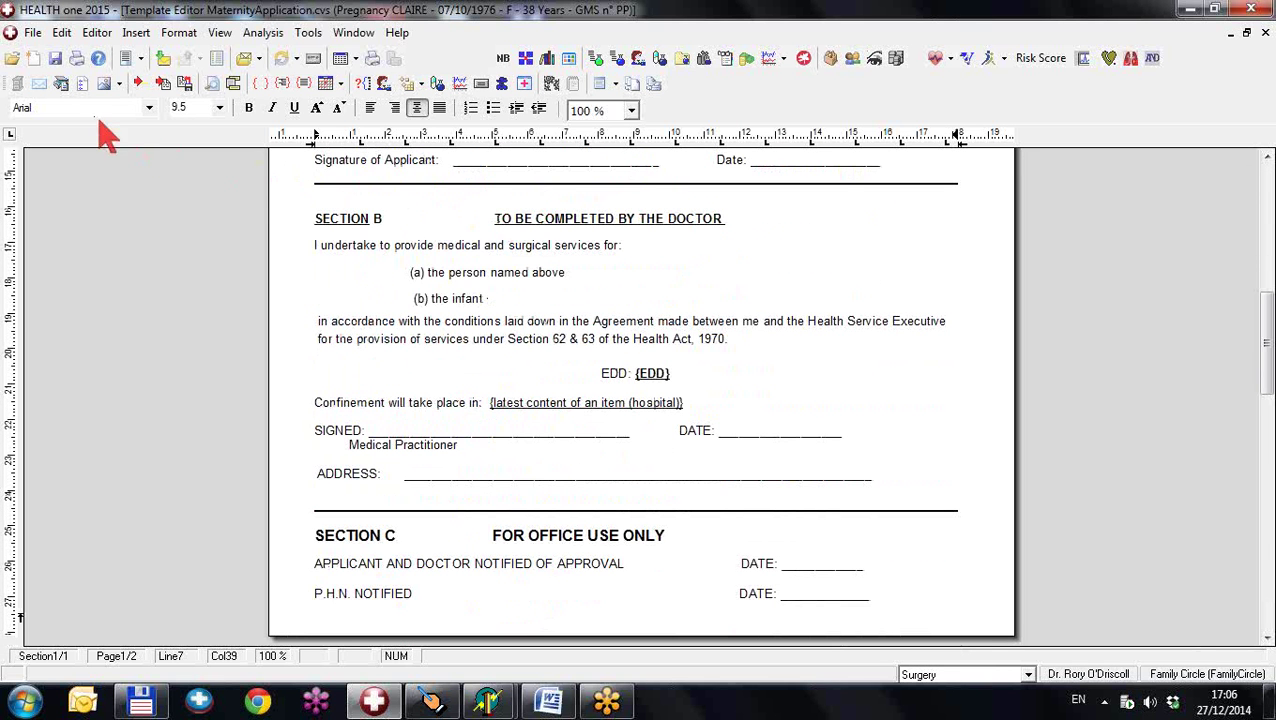
left_click(55, 60)
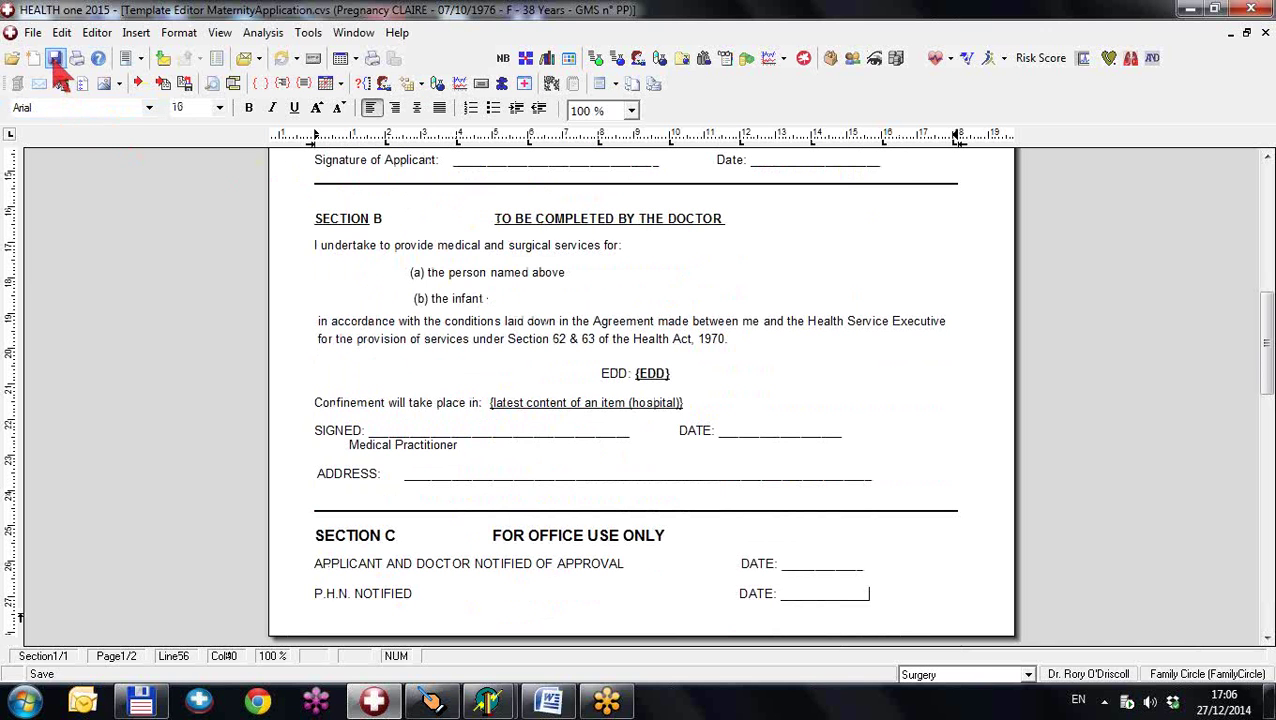
left_click(1264, 33)
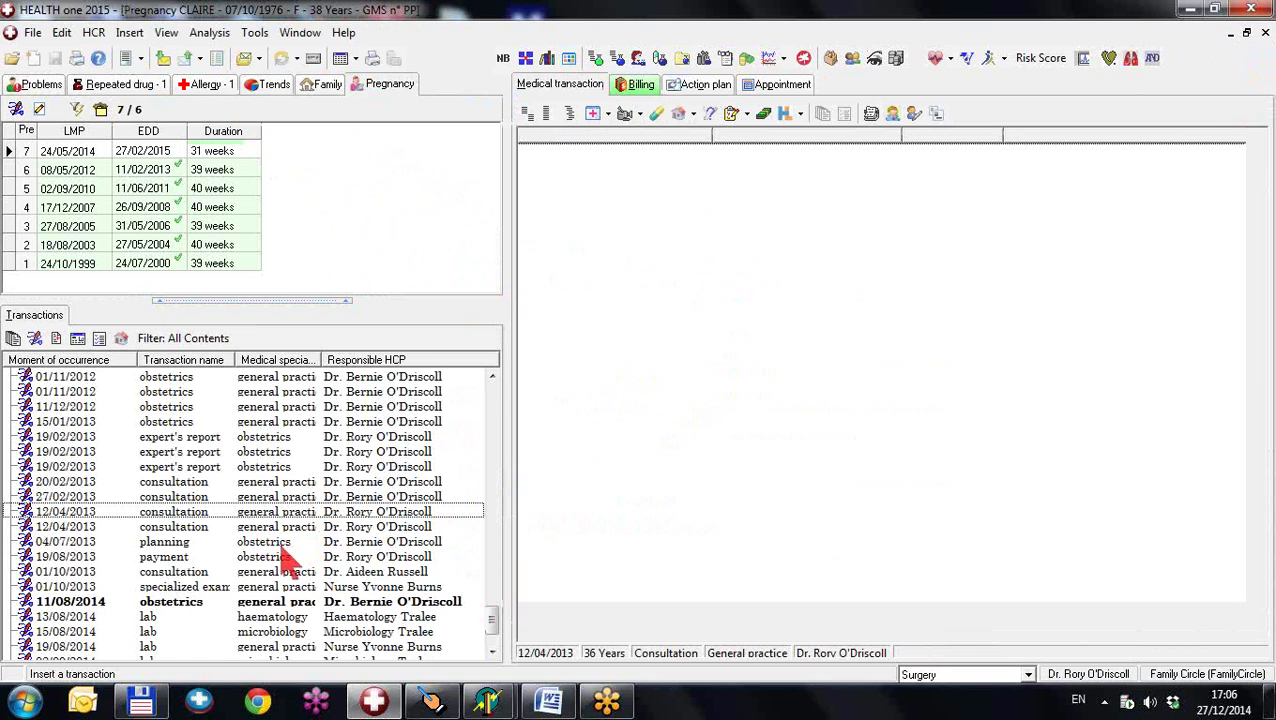
- View the 19/02/2013 expert's report, then open MaternityClaim.cvs via File > Open > Template
left_click(39, 109)
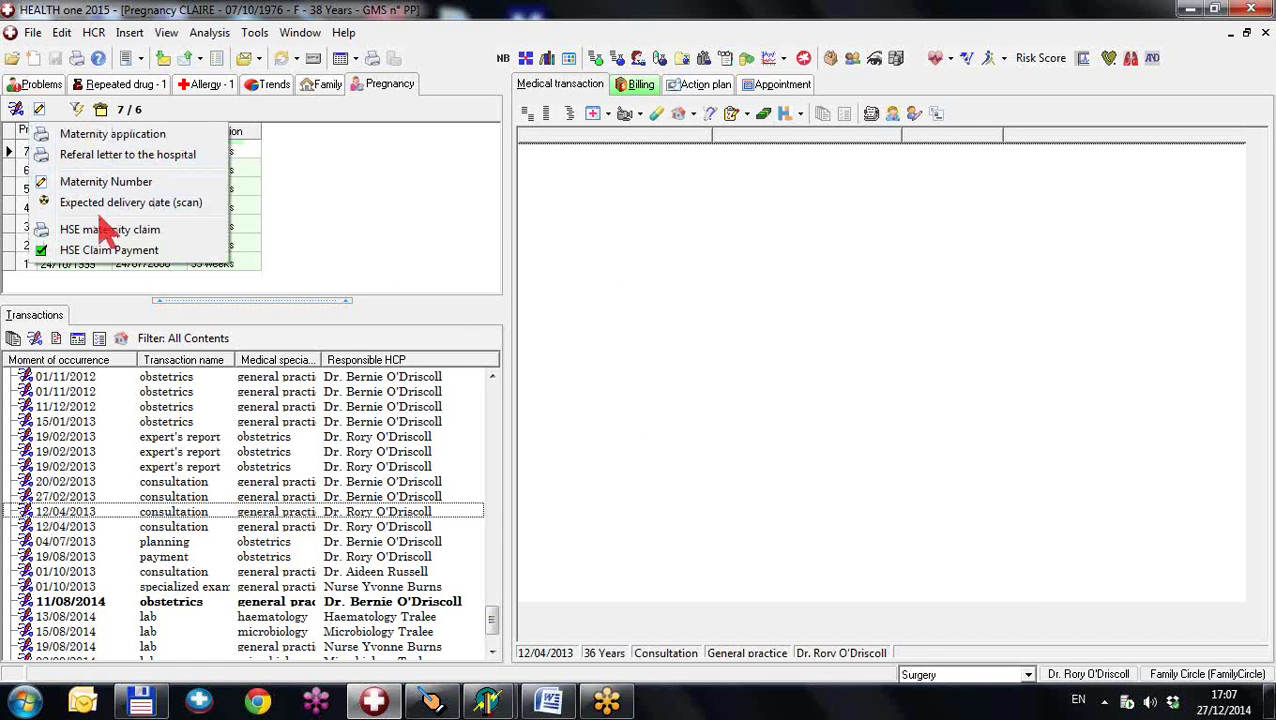
left_click(352, 467)
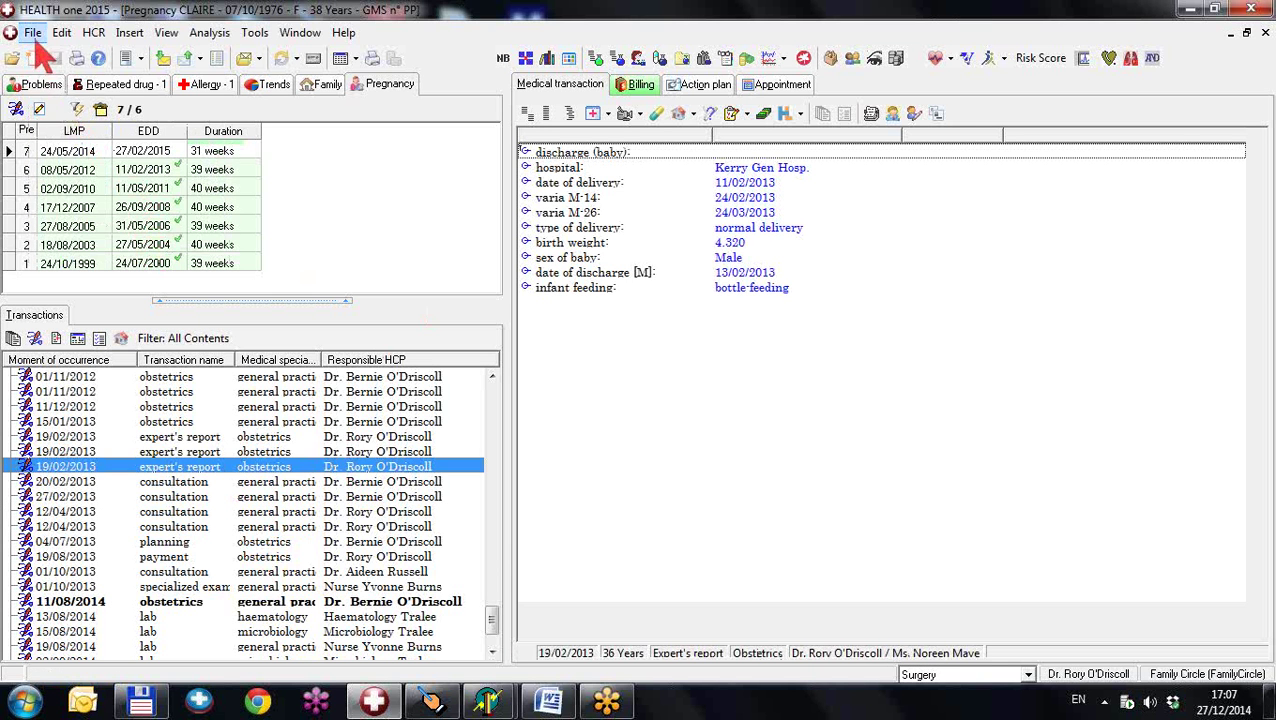
left_click(33, 32)
mouse_move(60, 100)
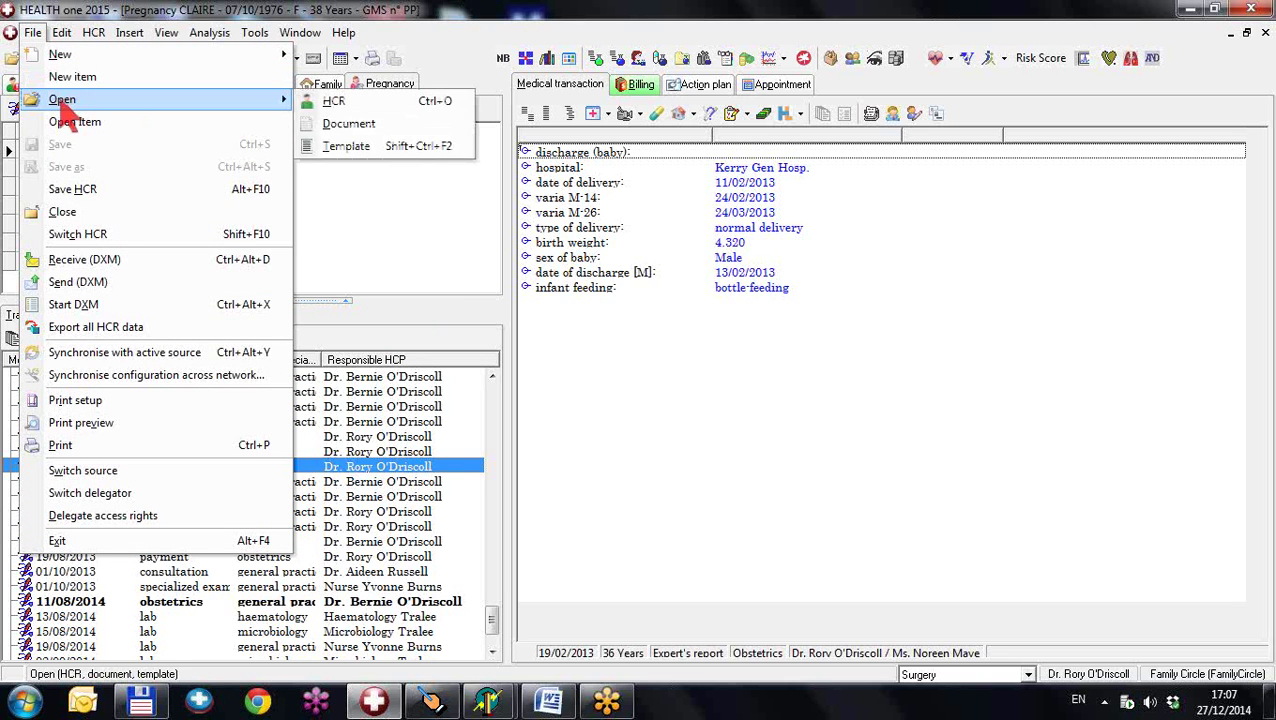
left_click(348, 150)
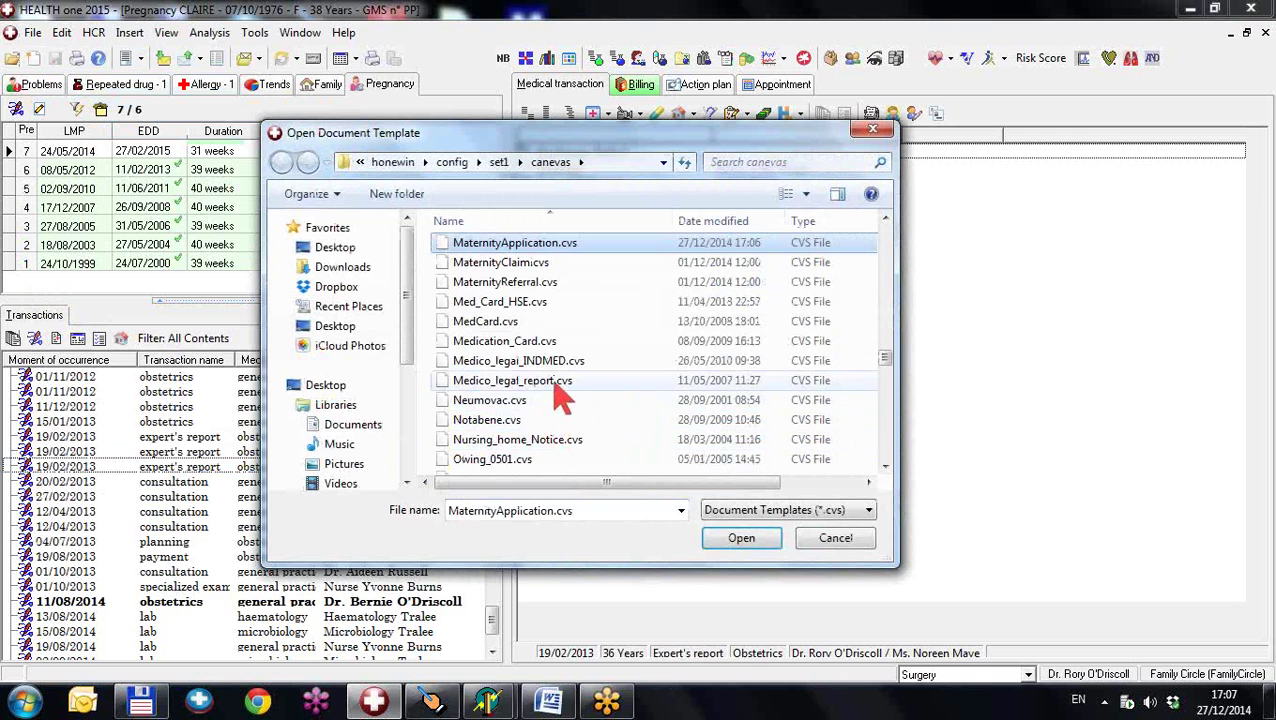
left_click(522, 266)
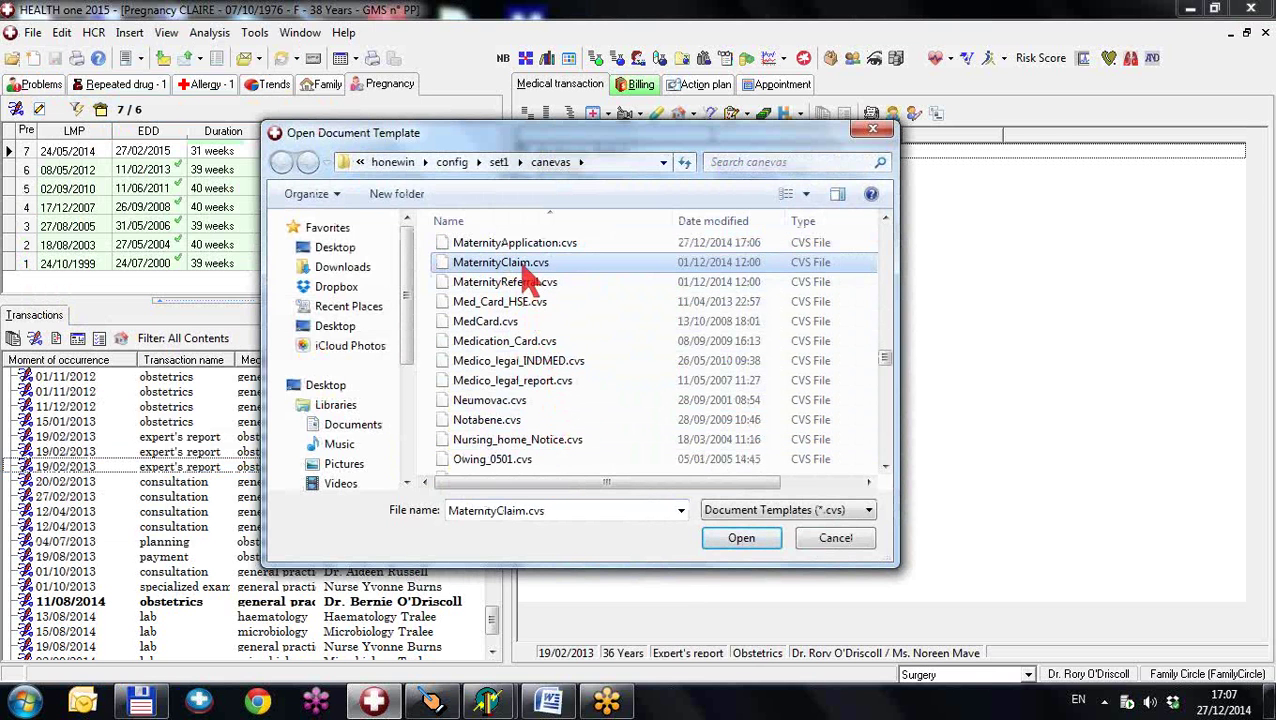
double_click(522, 266)
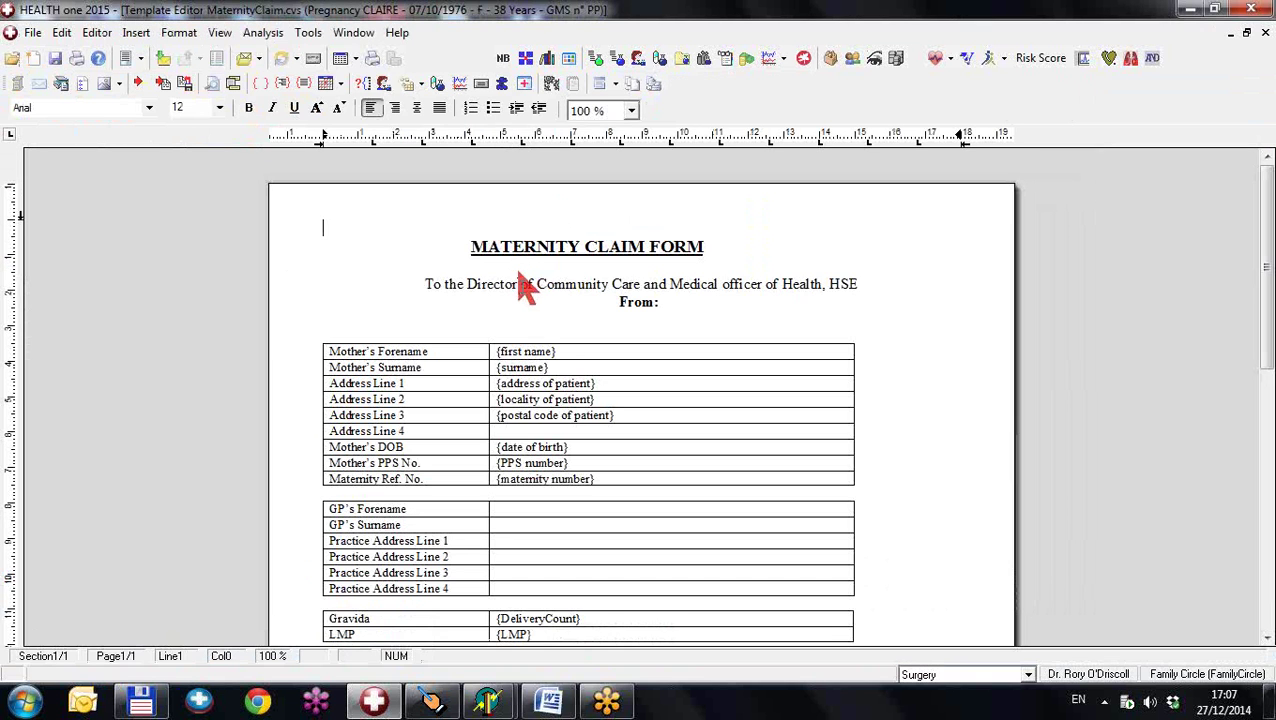
- Enter the doctor's name and 'Dublin 4' after From: in the Maternity Claim Form heading
left_click(680, 304)
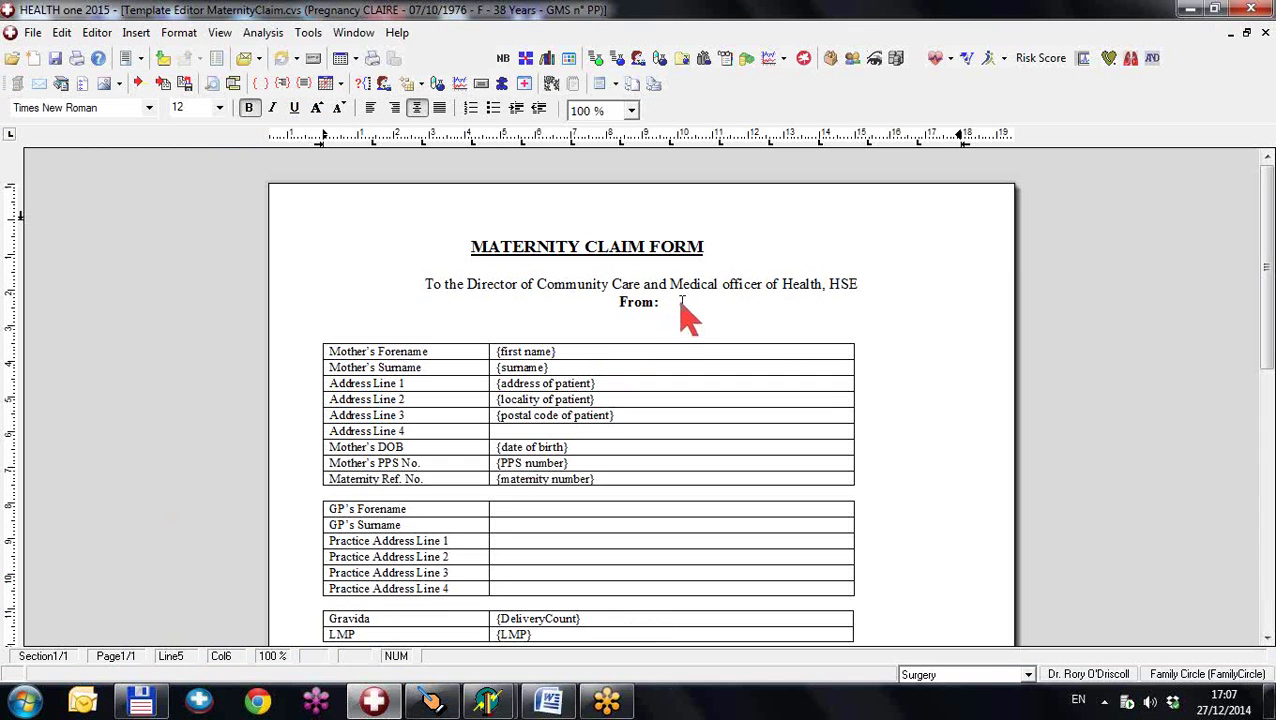
type("Dr. John Smith")
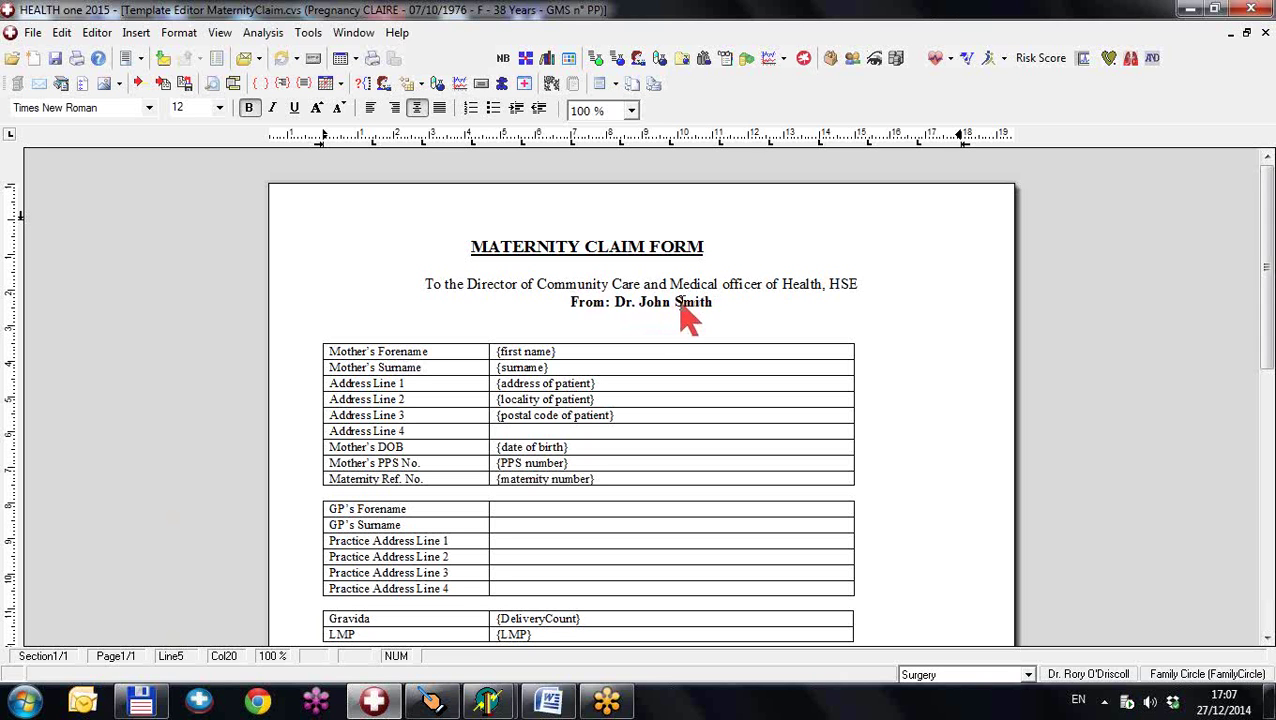
type(", Dublin")
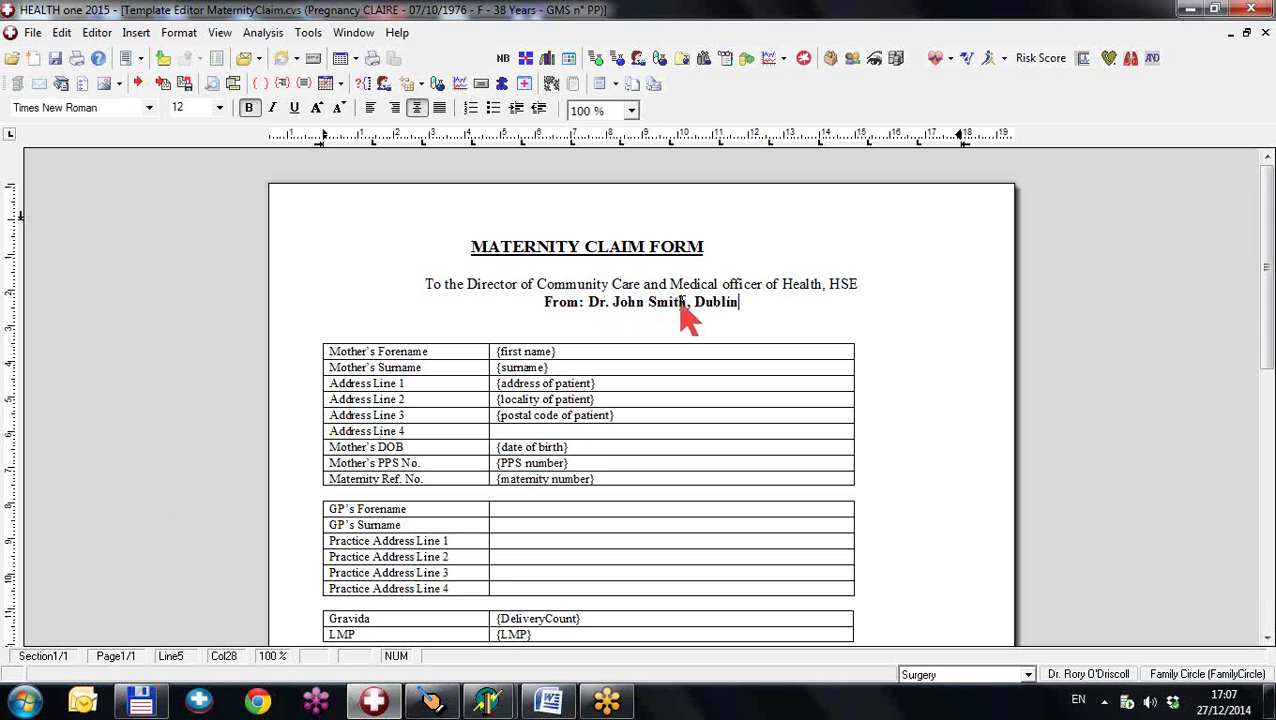
type(" 4")
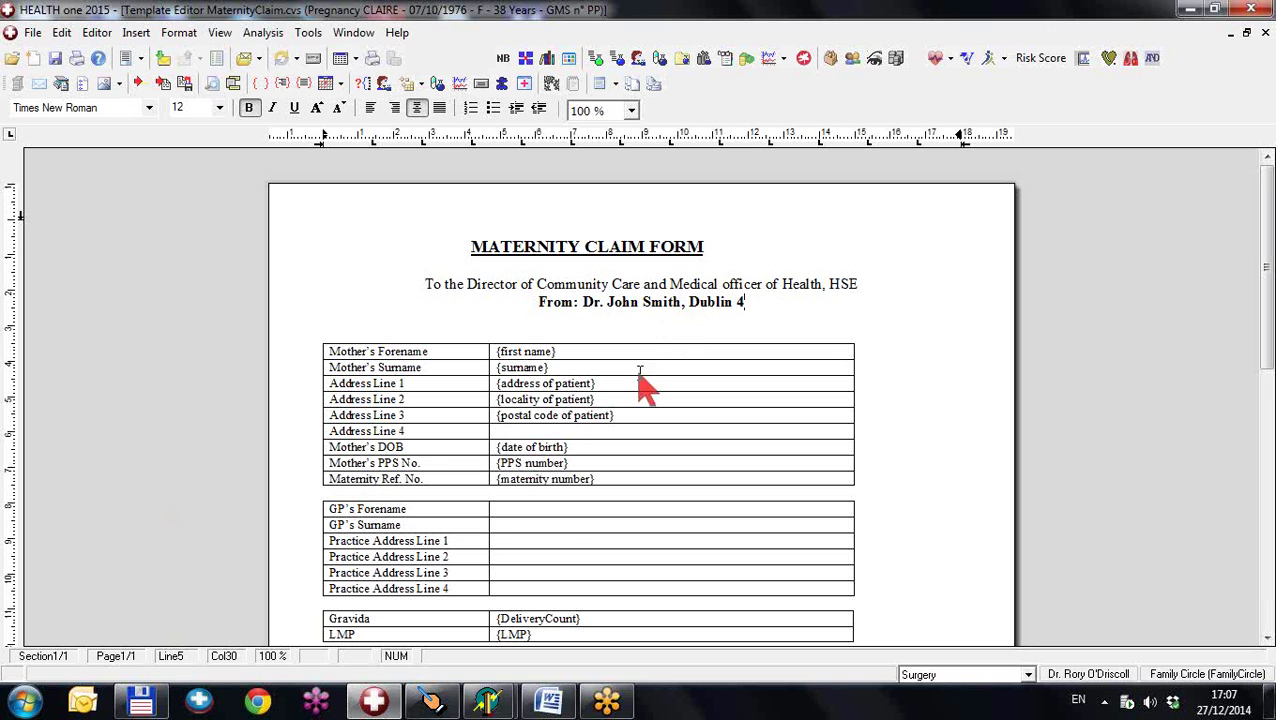
scroll(565, 393, "down", 1)
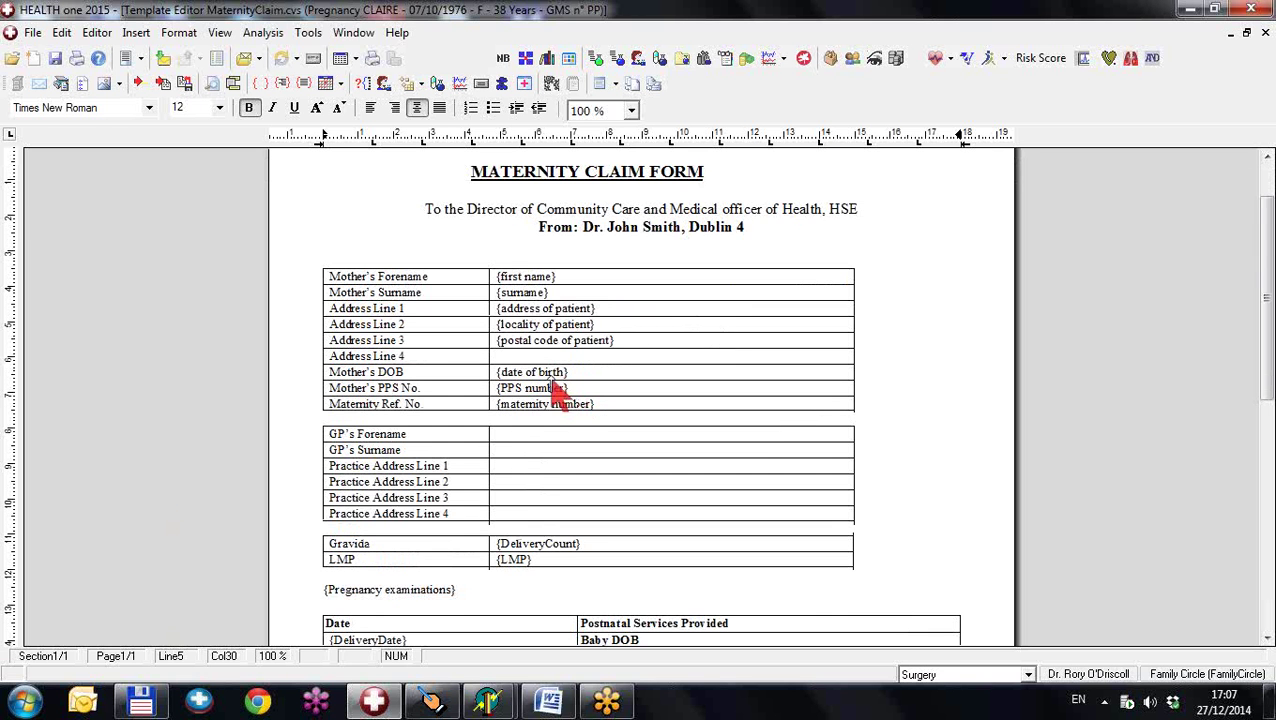
scroll(545, 405, "down", 2)
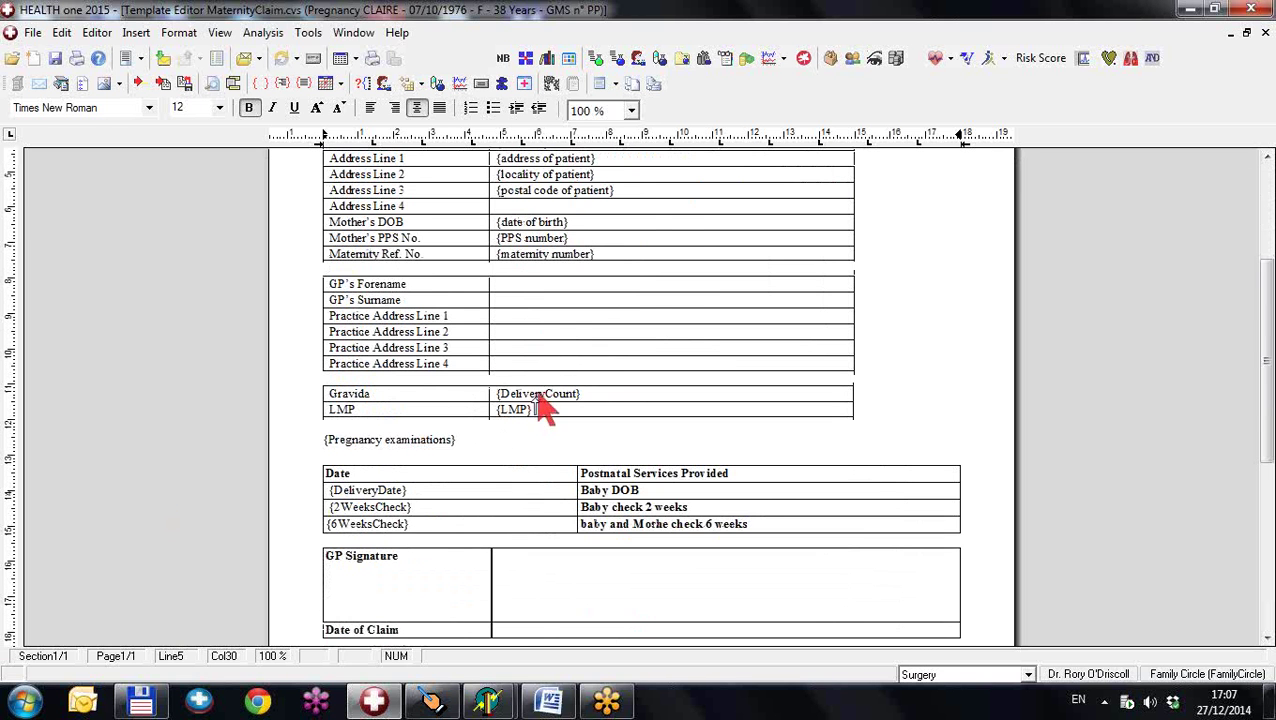
left_click(497, 441)
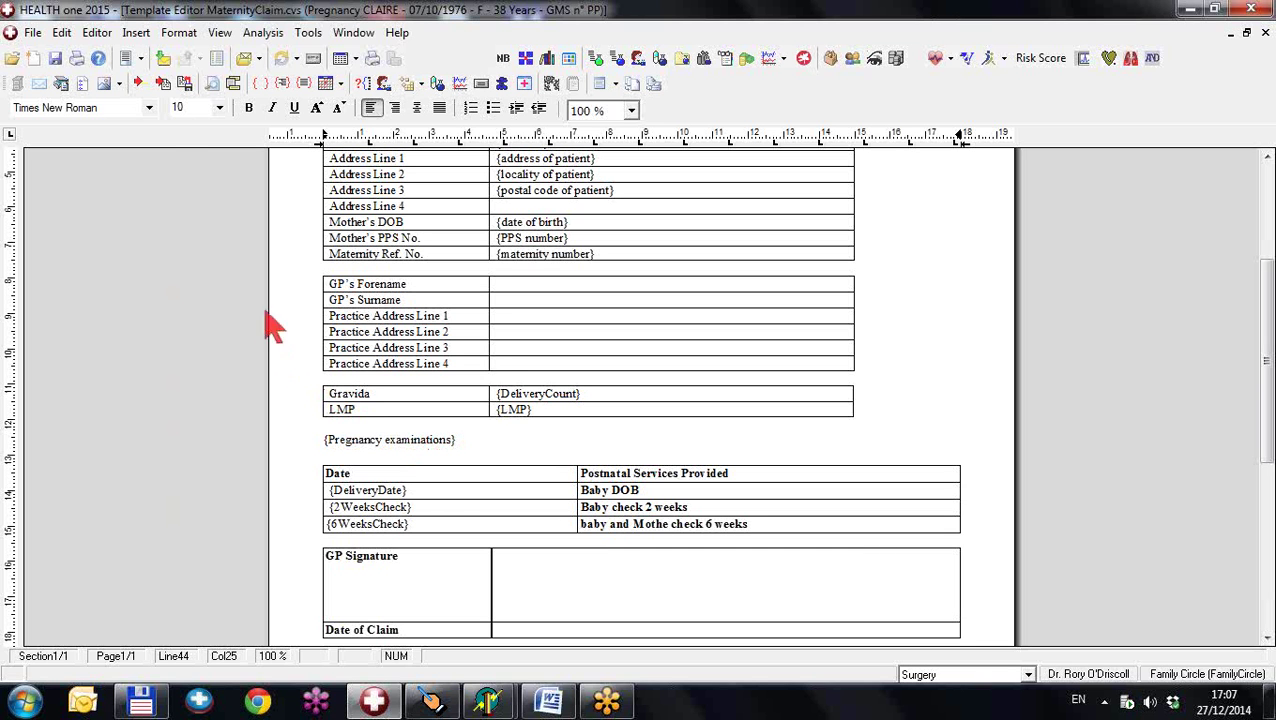
- Insert the {Pregnancy examinations} field via Insert > Field > Pregnancy field below the Gravida/LMP table
left_click(135, 33)
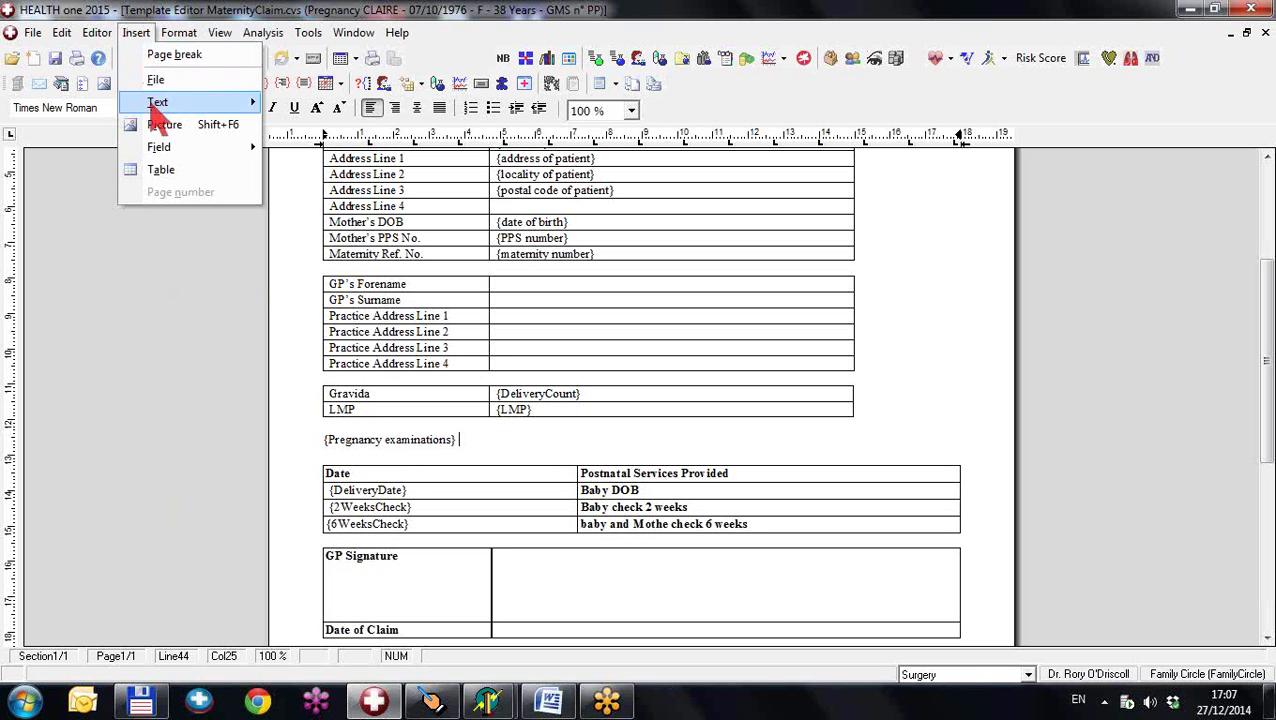
mouse_move(158, 150)
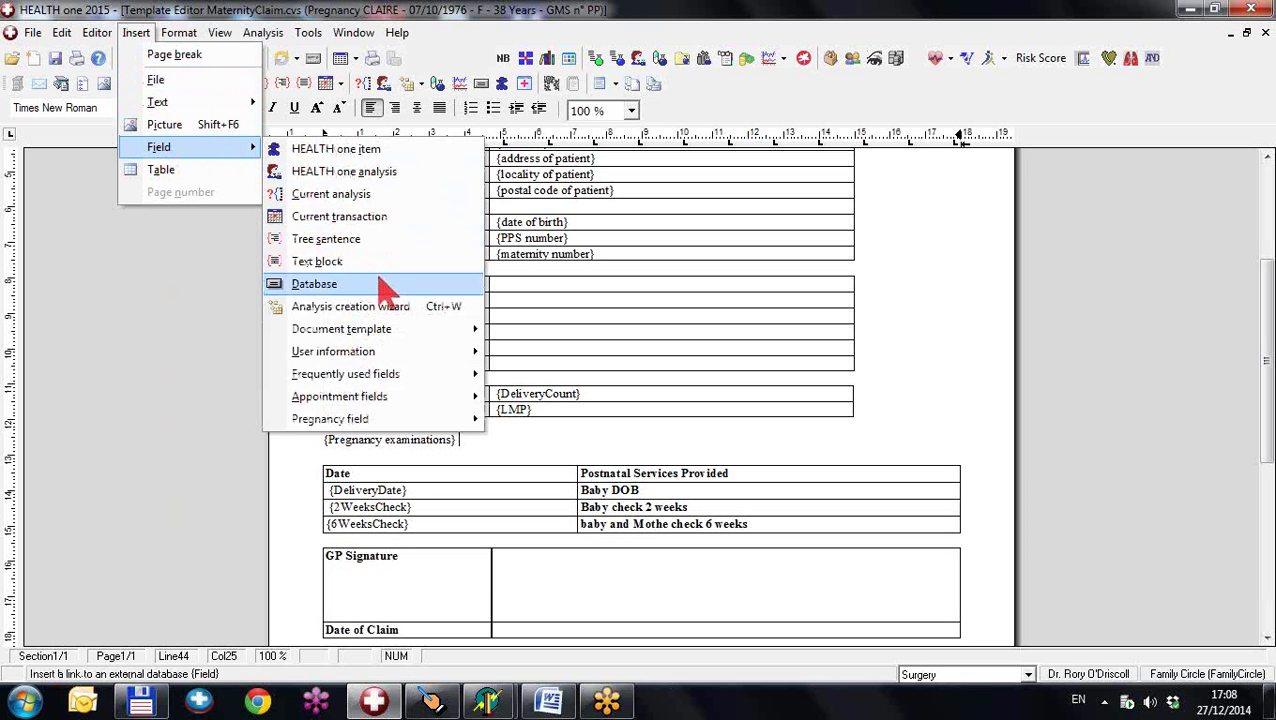
mouse_move(380, 420)
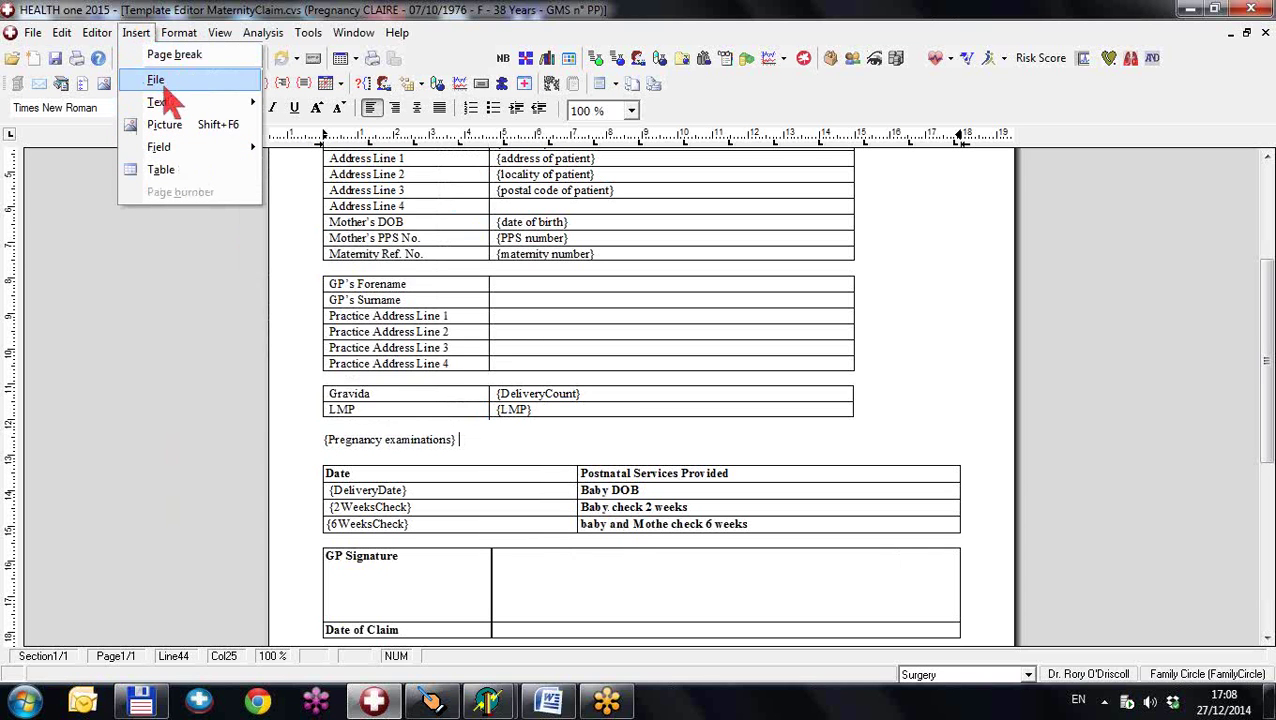
mouse_move(200, 150)
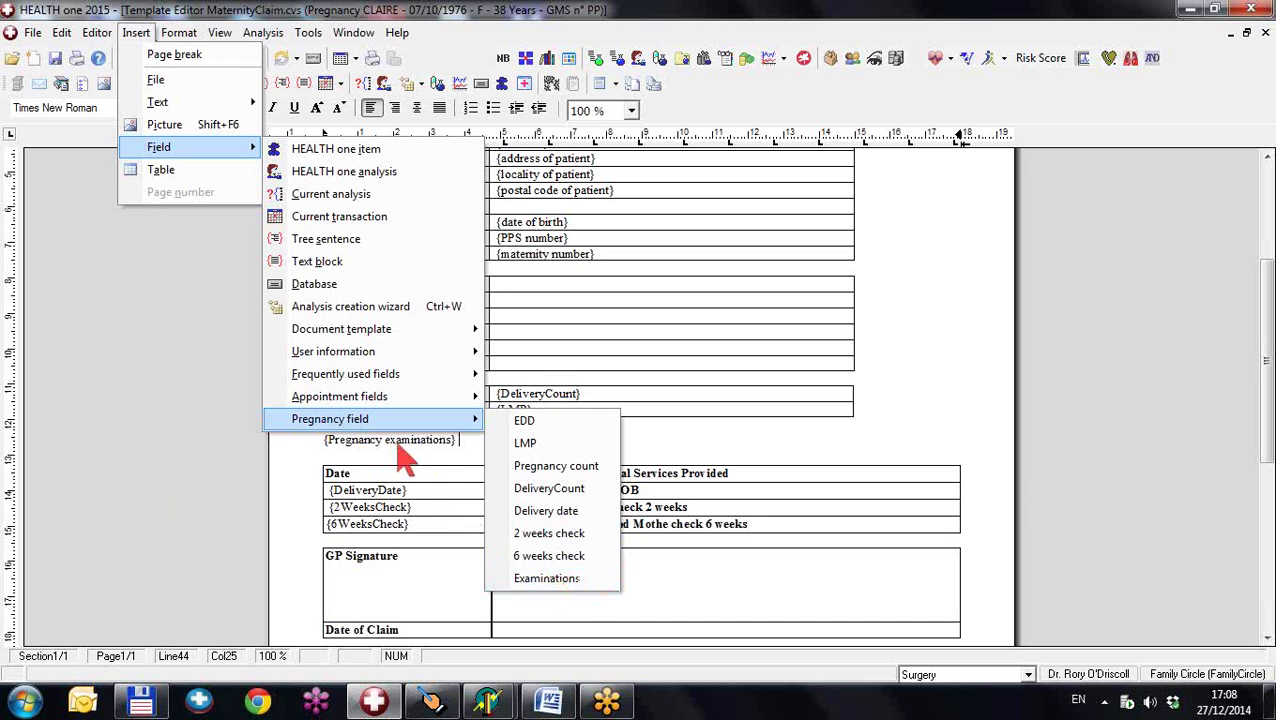
left_click(694, 459)
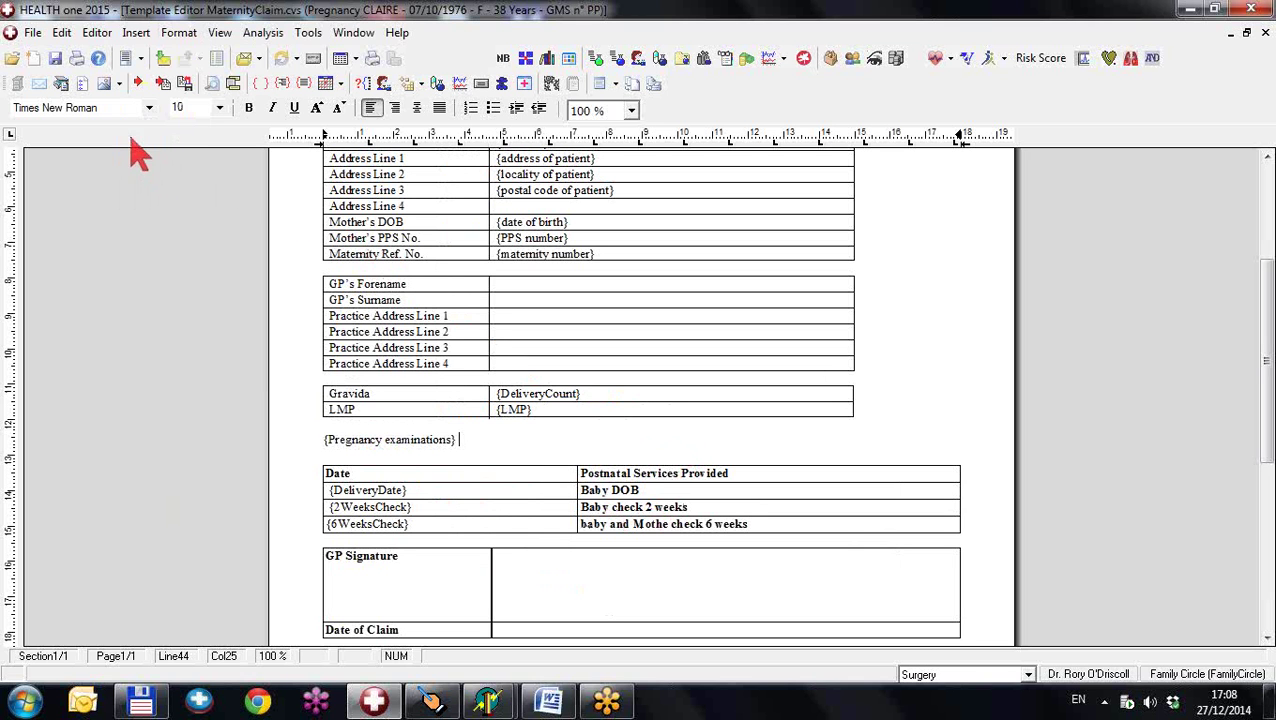
left_click(137, 33)
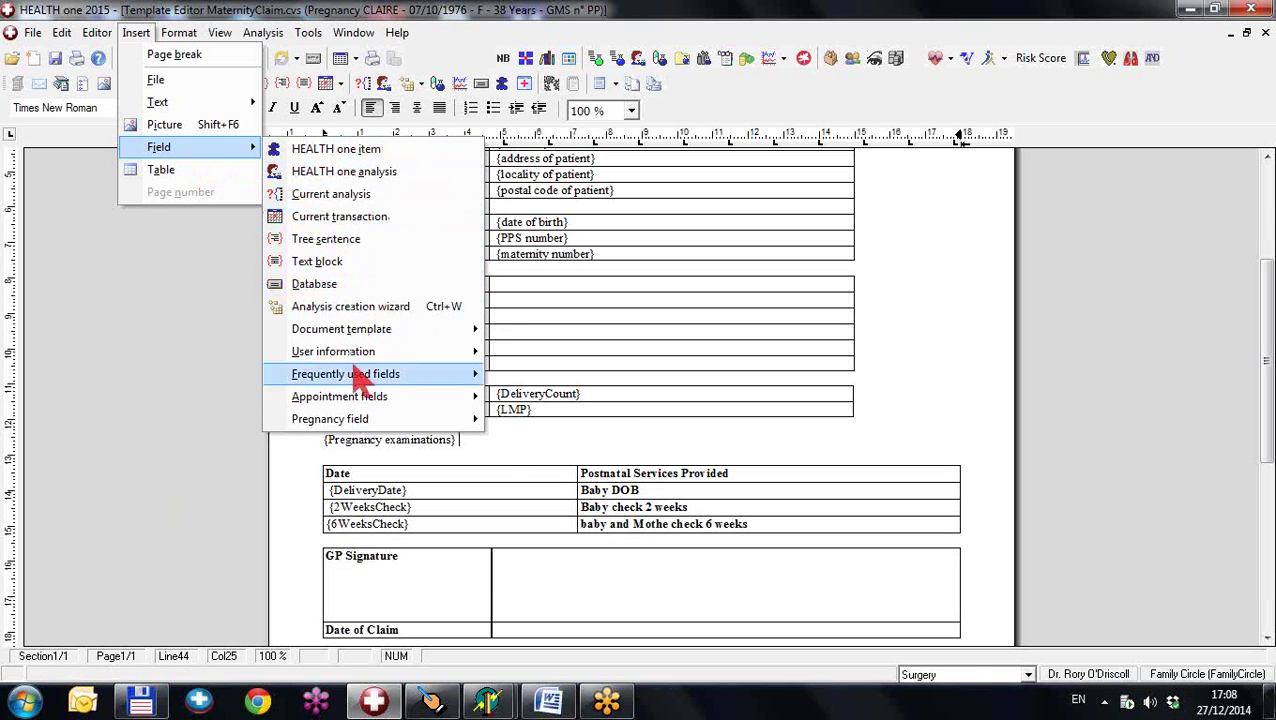
left_click(855, 441)
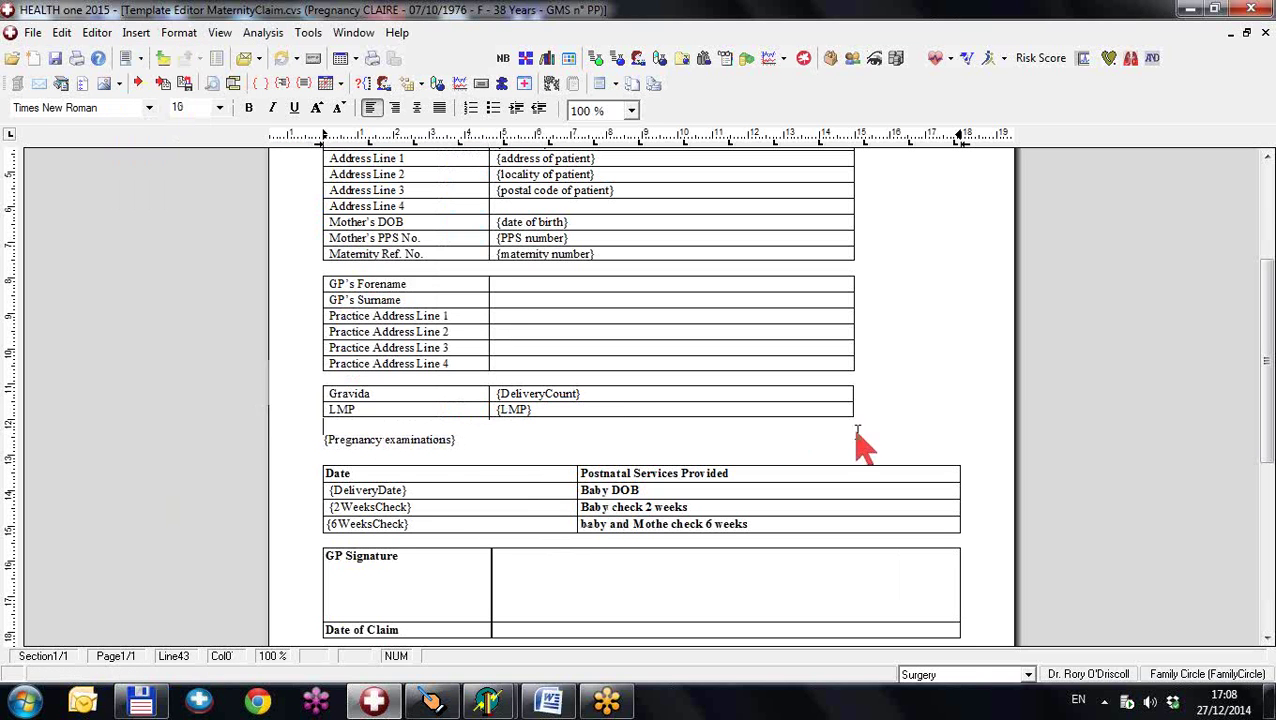
- Close MaternityClaim.cvs, answering No to the Archive As save prompt
left_click(1265, 32)
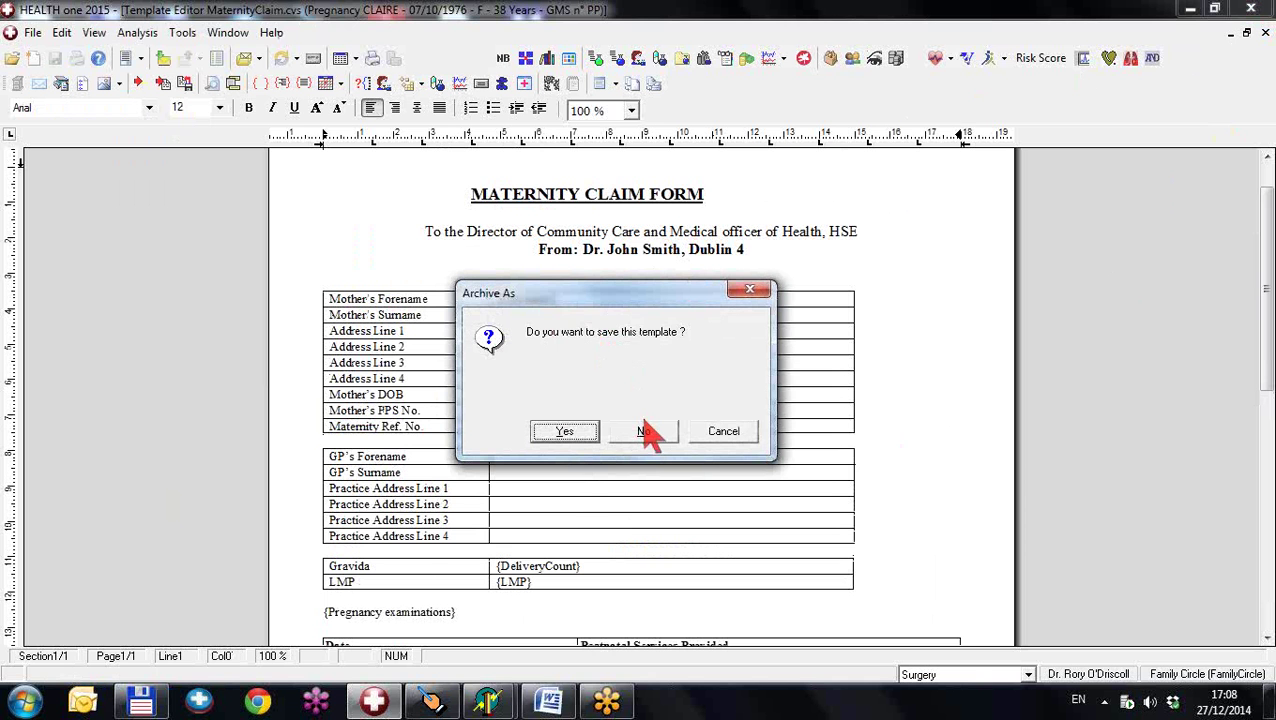
left_click(566, 431)
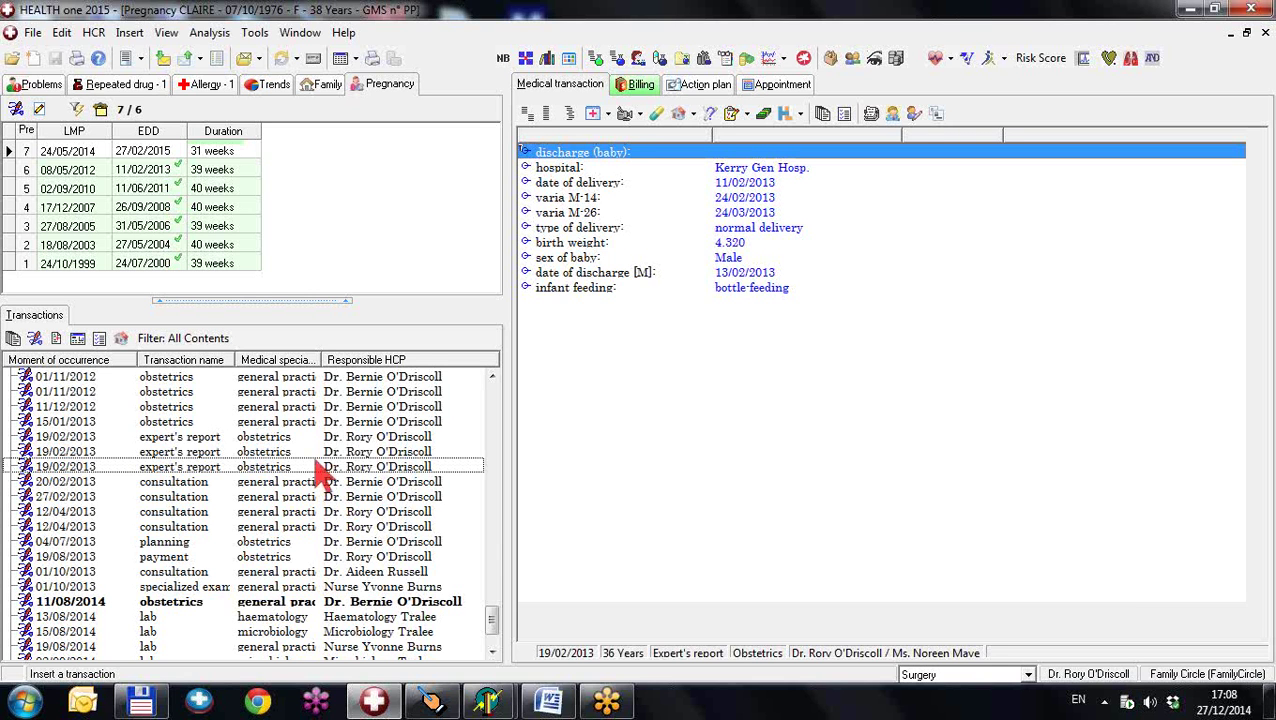
- Link all related transactions to pregnancy 7 and dismiss the result, none newly linked
left_click(156, 160)
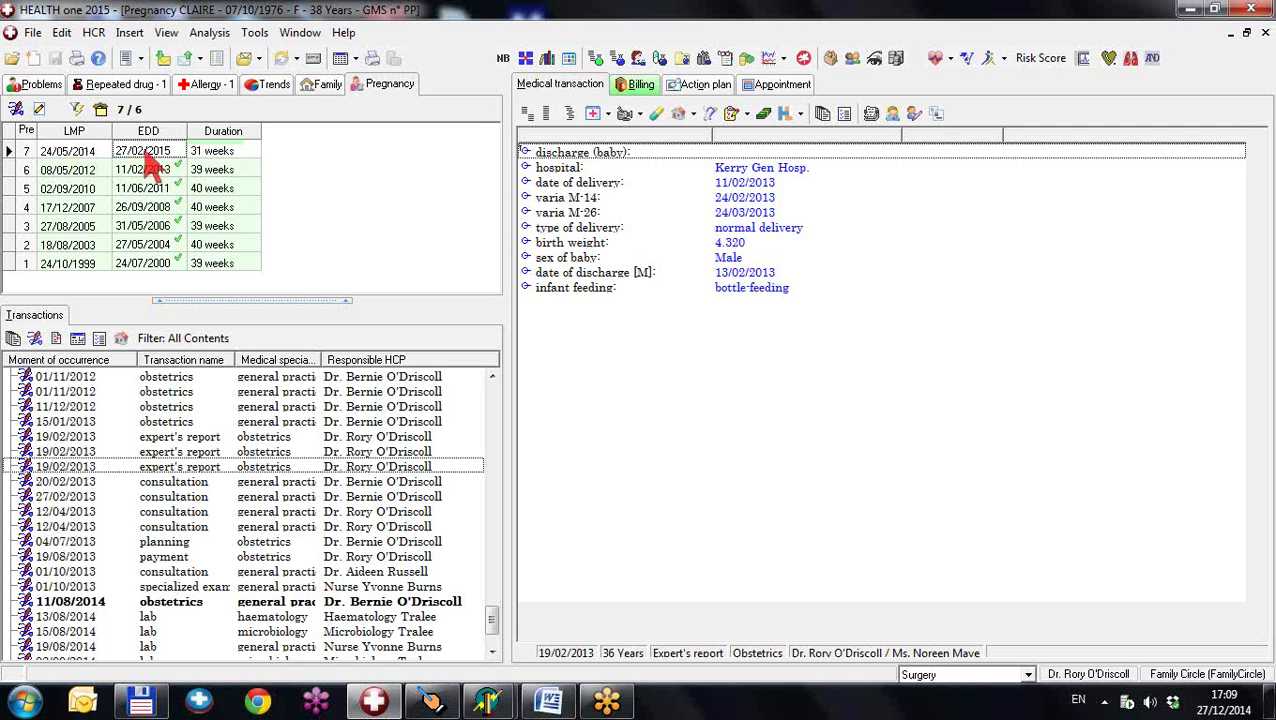
right_click(147, 158)
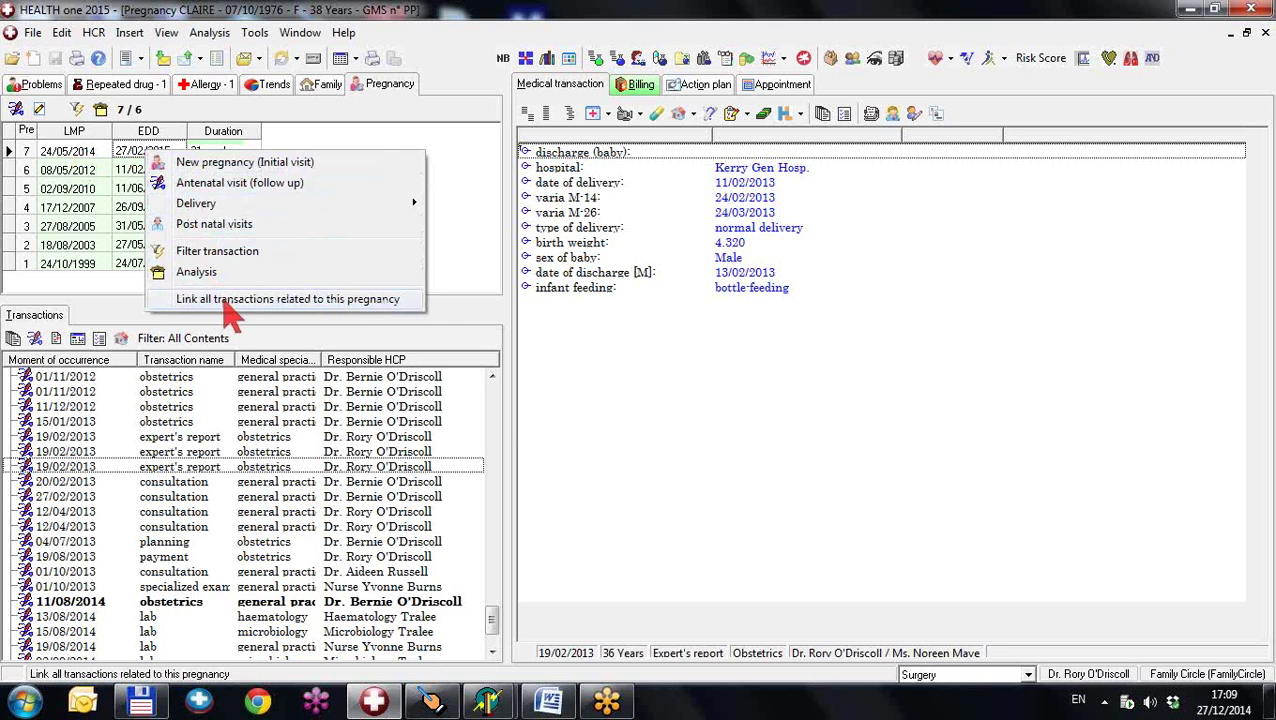
left_click(229, 300)
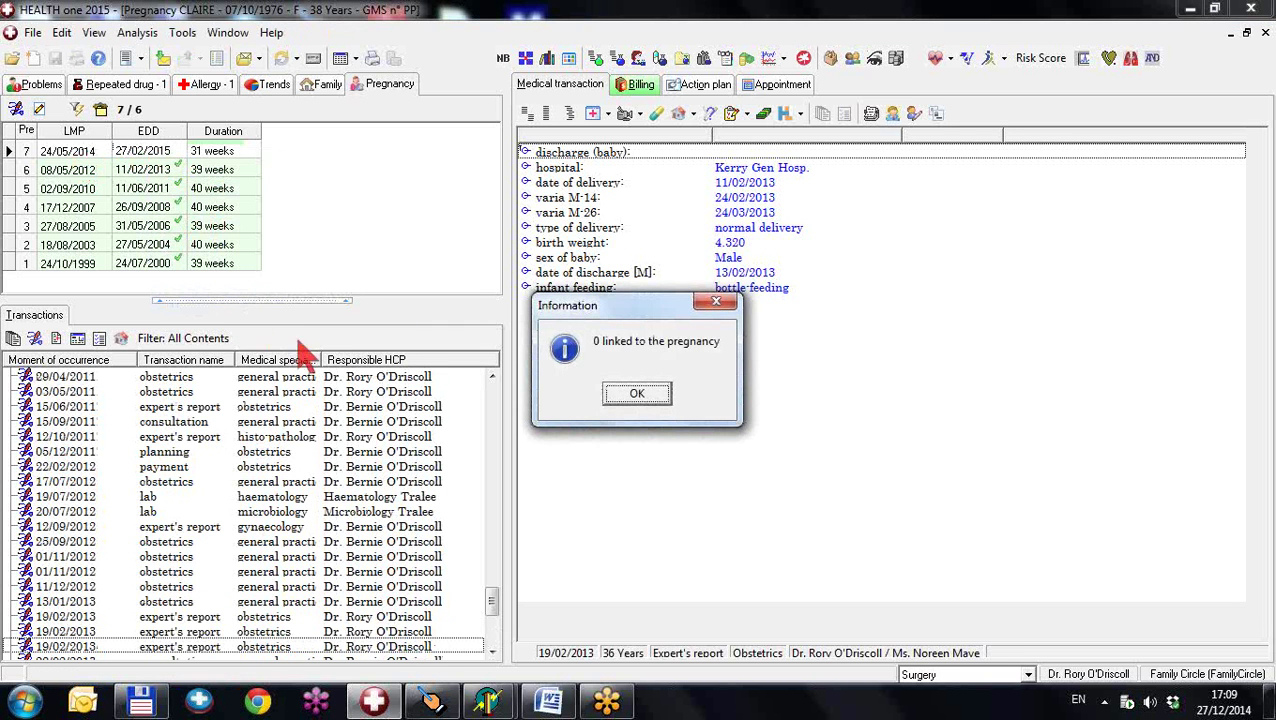
left_click(637, 395)
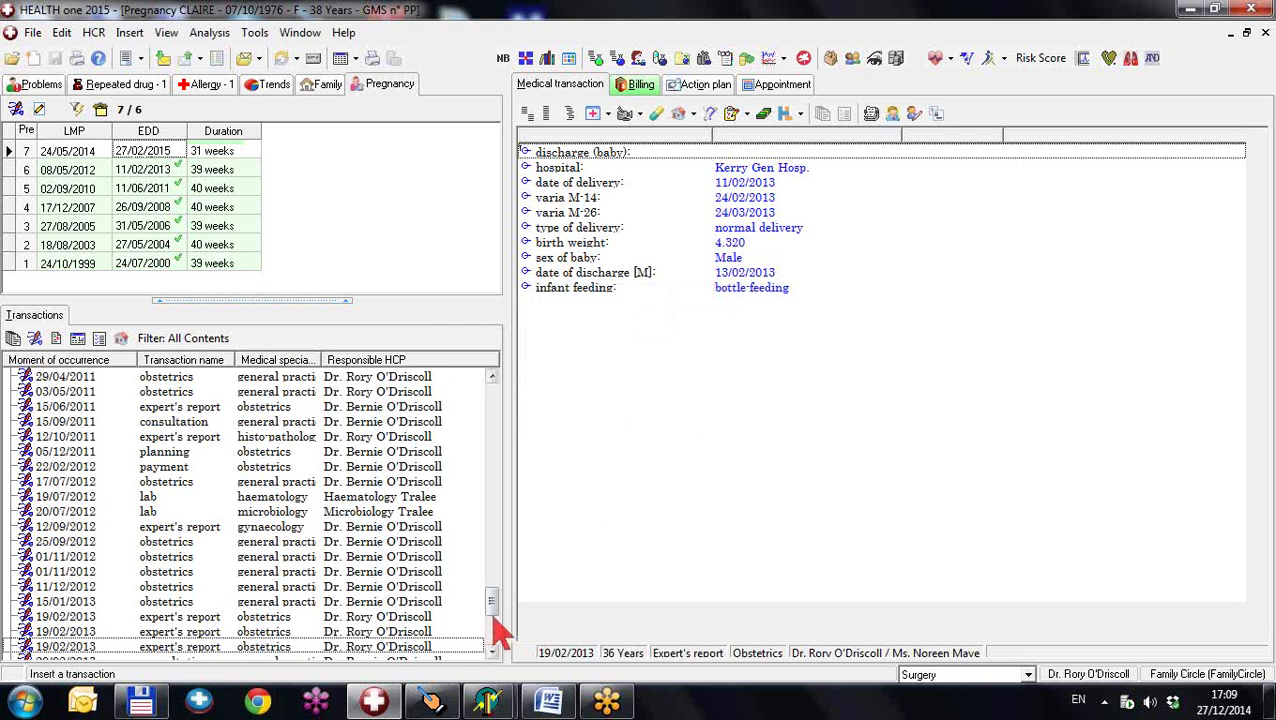
- Show the 09/09/2014 antenatal examination transaction
left_click_drag(500, 608, 498, 649)
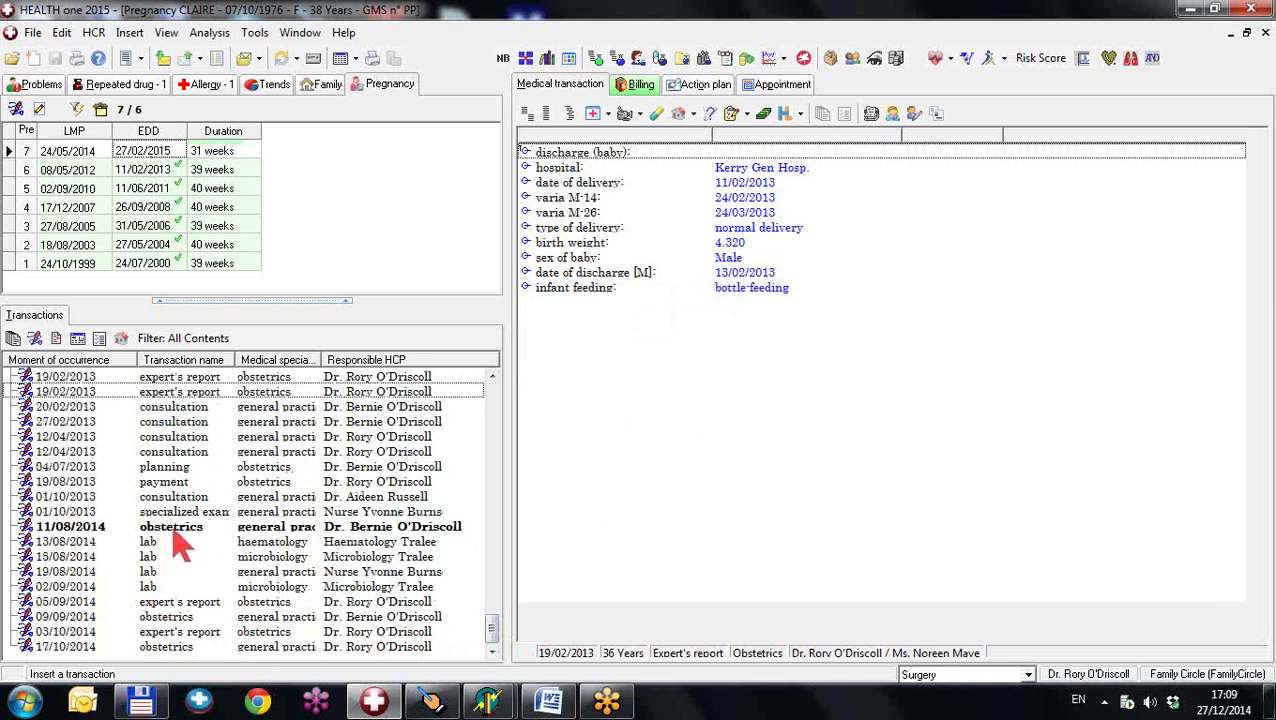
left_click(185, 617)
right_click(186, 620)
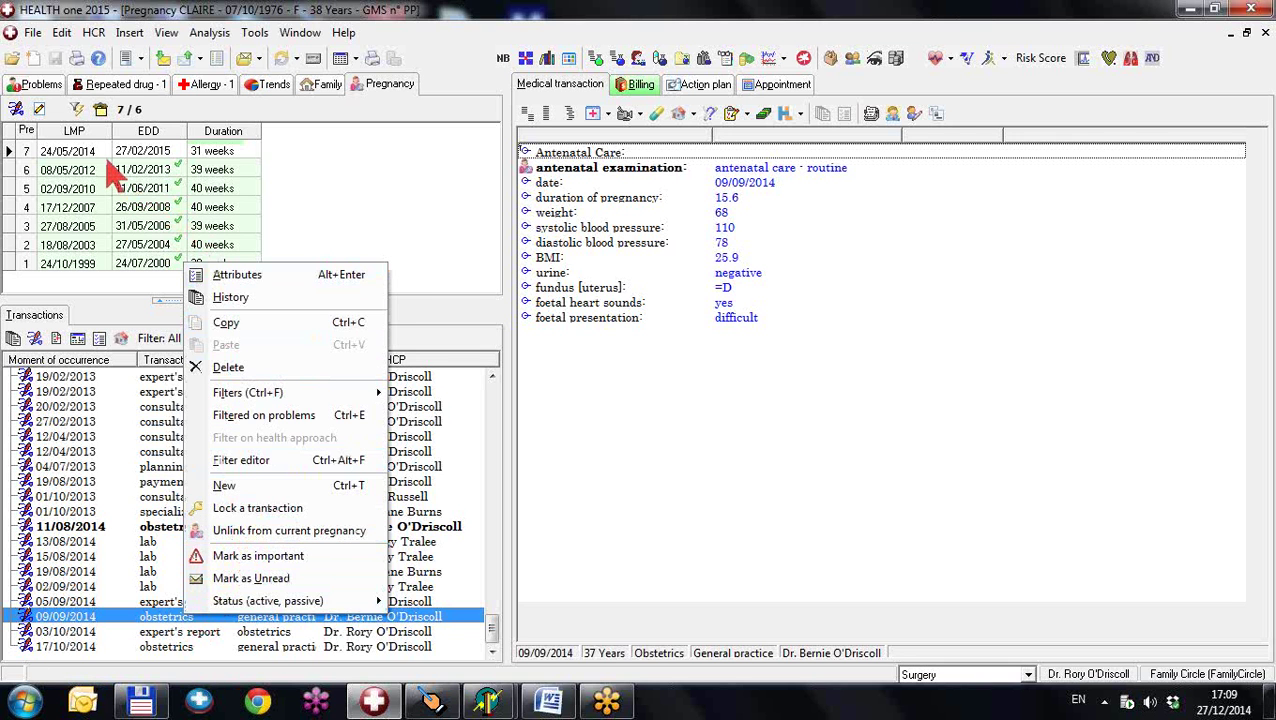
- Filter the transactions to the 08/05/2012 pregnancy, then turn the filter off
left_click(113, 168)
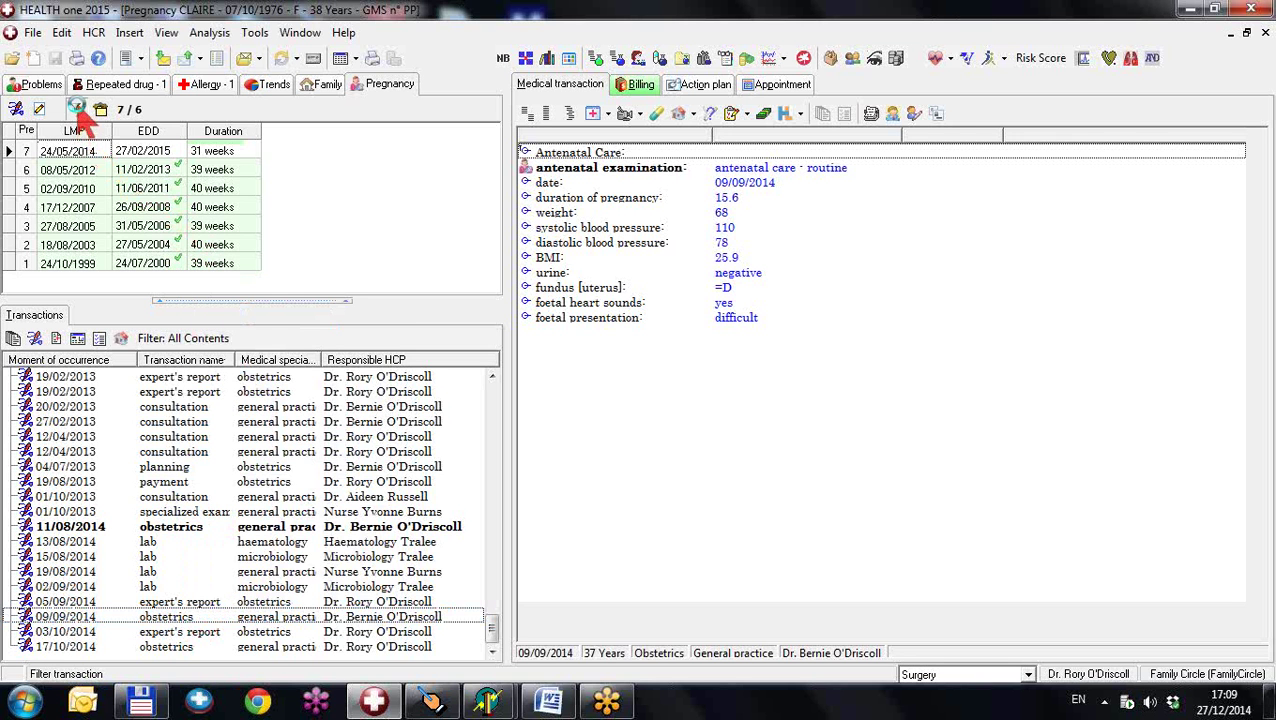
left_click(77, 109)
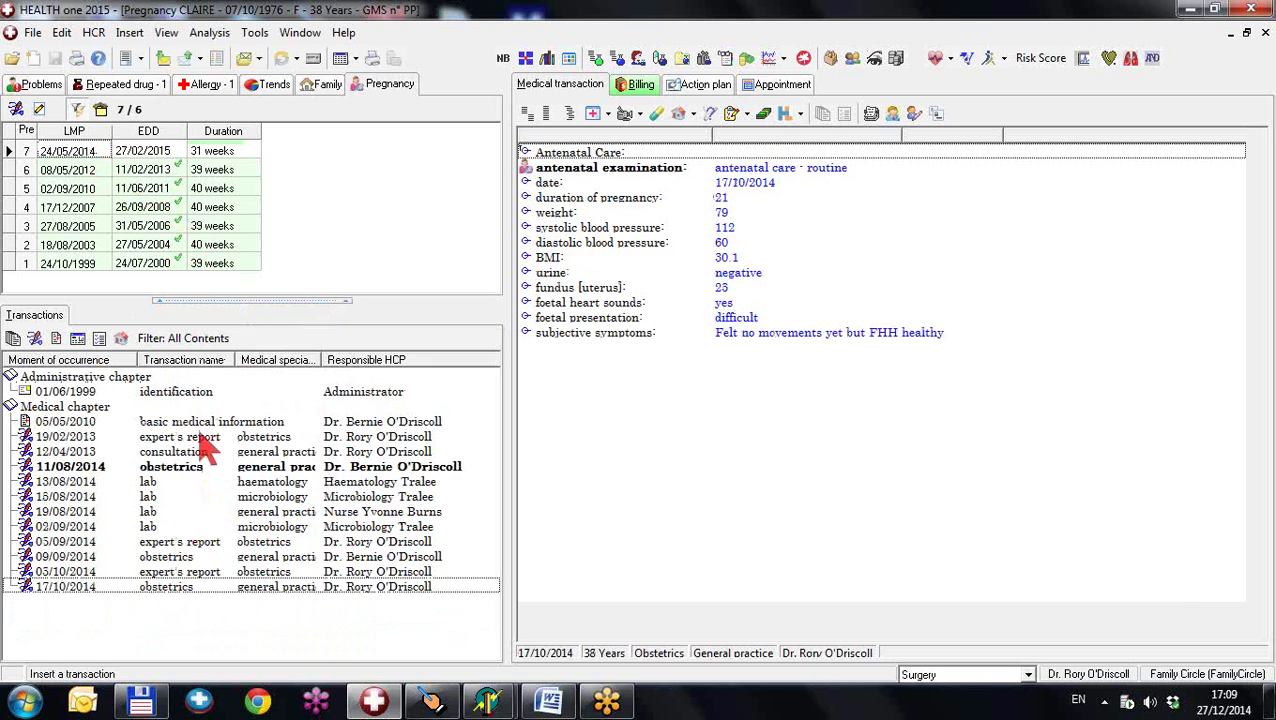
left_click(128, 170)
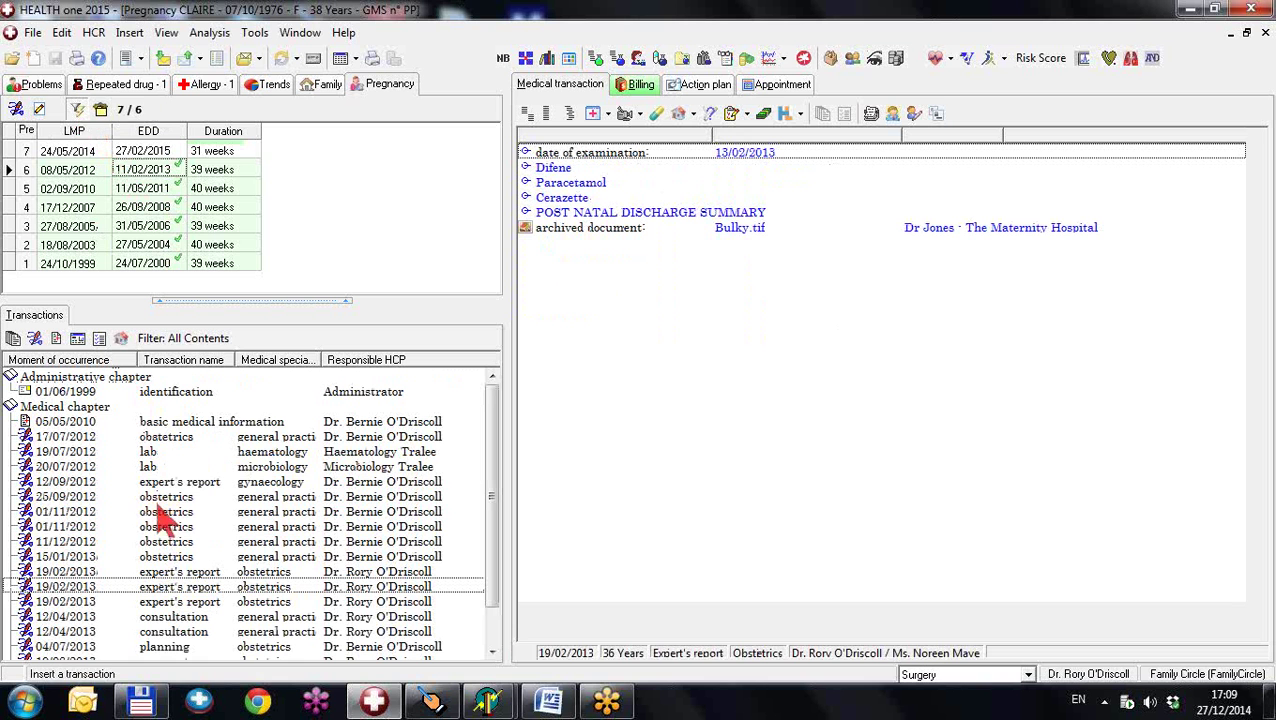
left_click(78, 110)
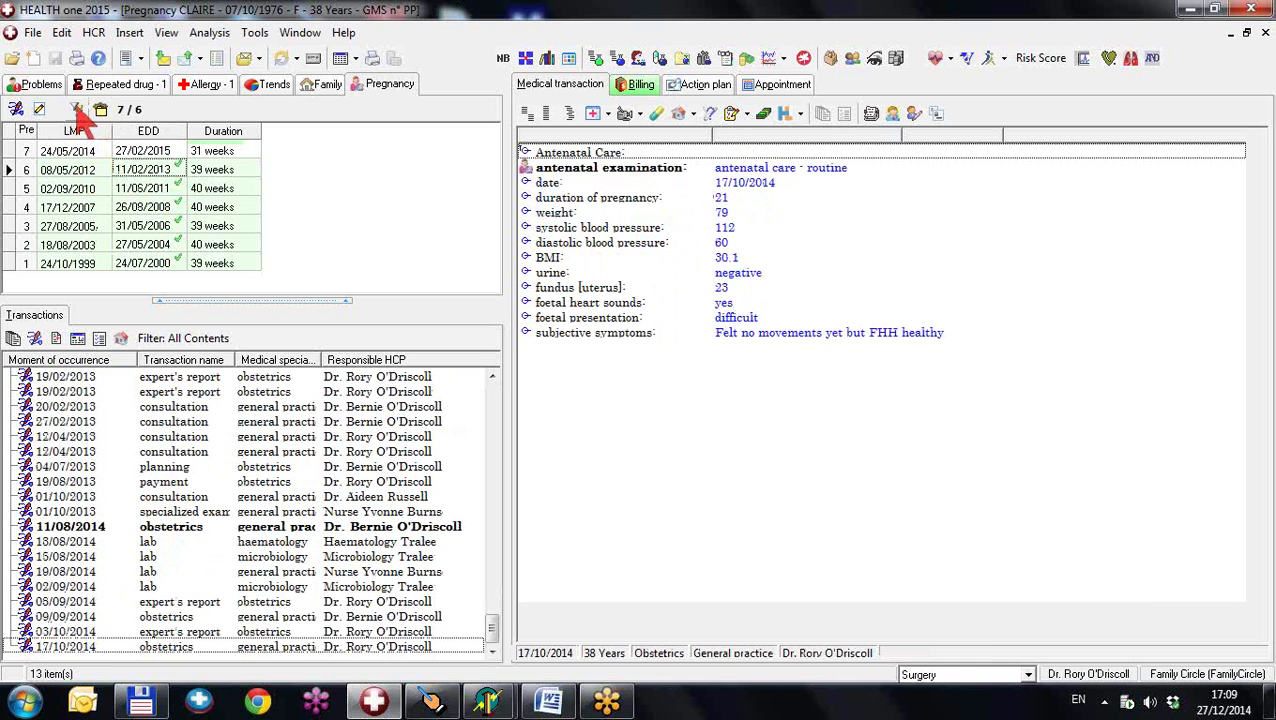
- Filter to the 27/08/2005 pregnancy, then clear the filter and reselect the 24/05/2014 pregnancy
left_click(152, 229)
left_click(78, 110)
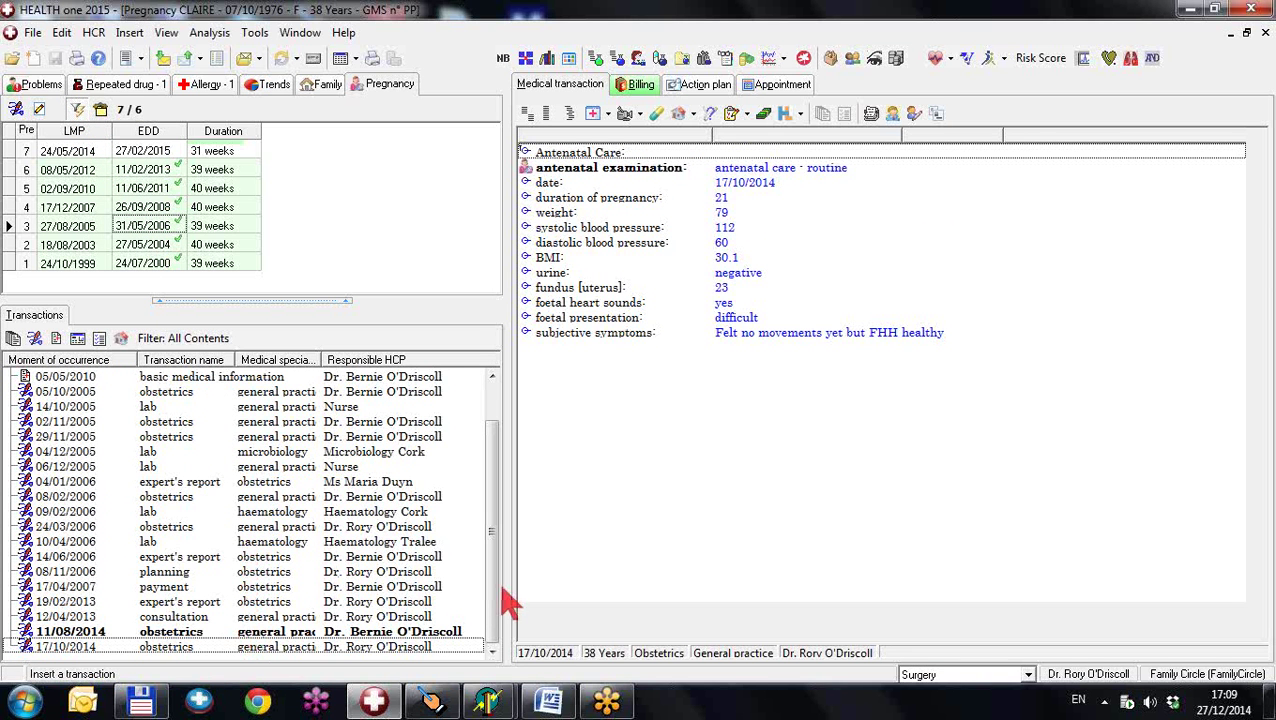
left_click_drag(498, 595, 491, 555)
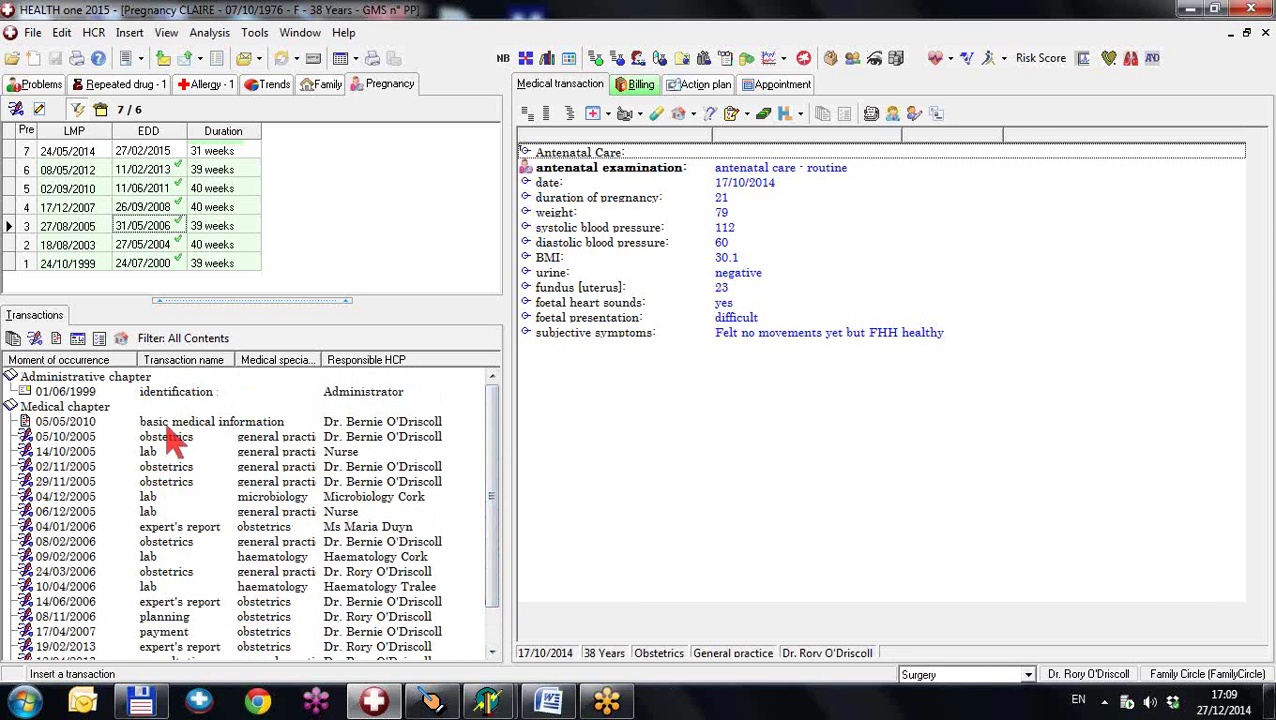
left_click(78, 110)
left_click(163, 156)
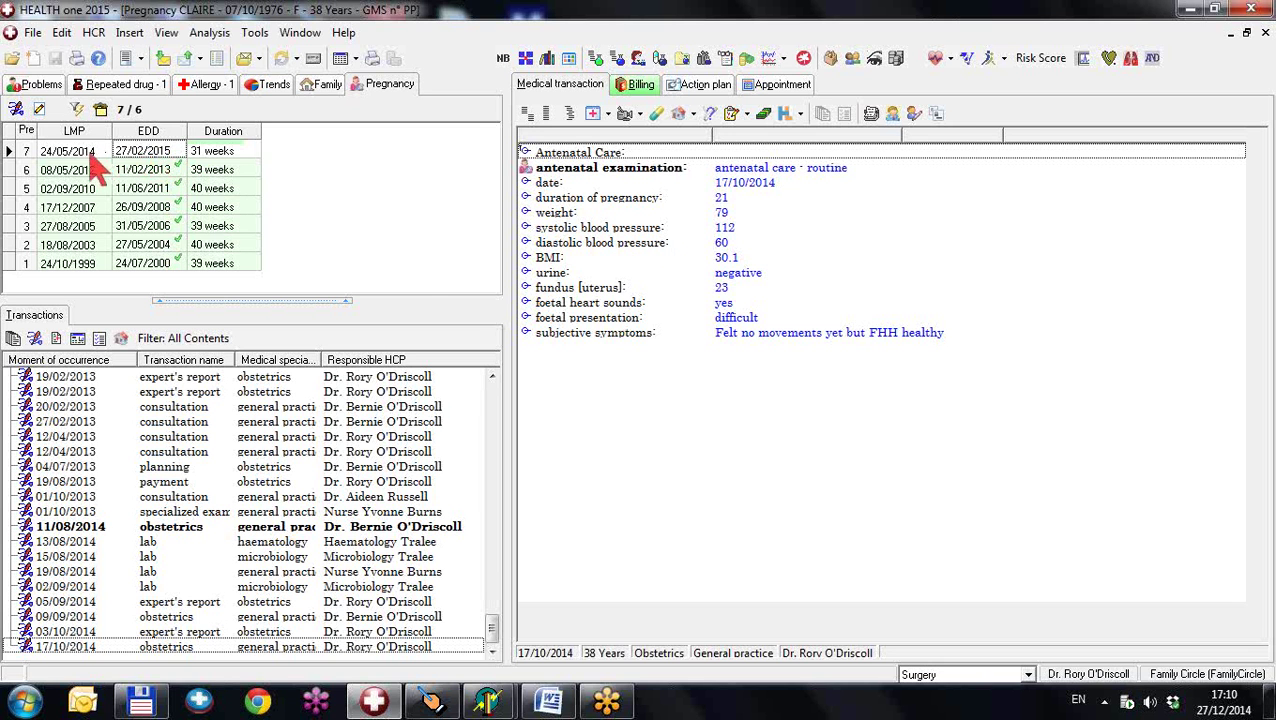
- Glance at the pregnancy's action menu and document templates, then launch the pregnancy population analyses
right_click(151, 151)
left_click(200, 298)
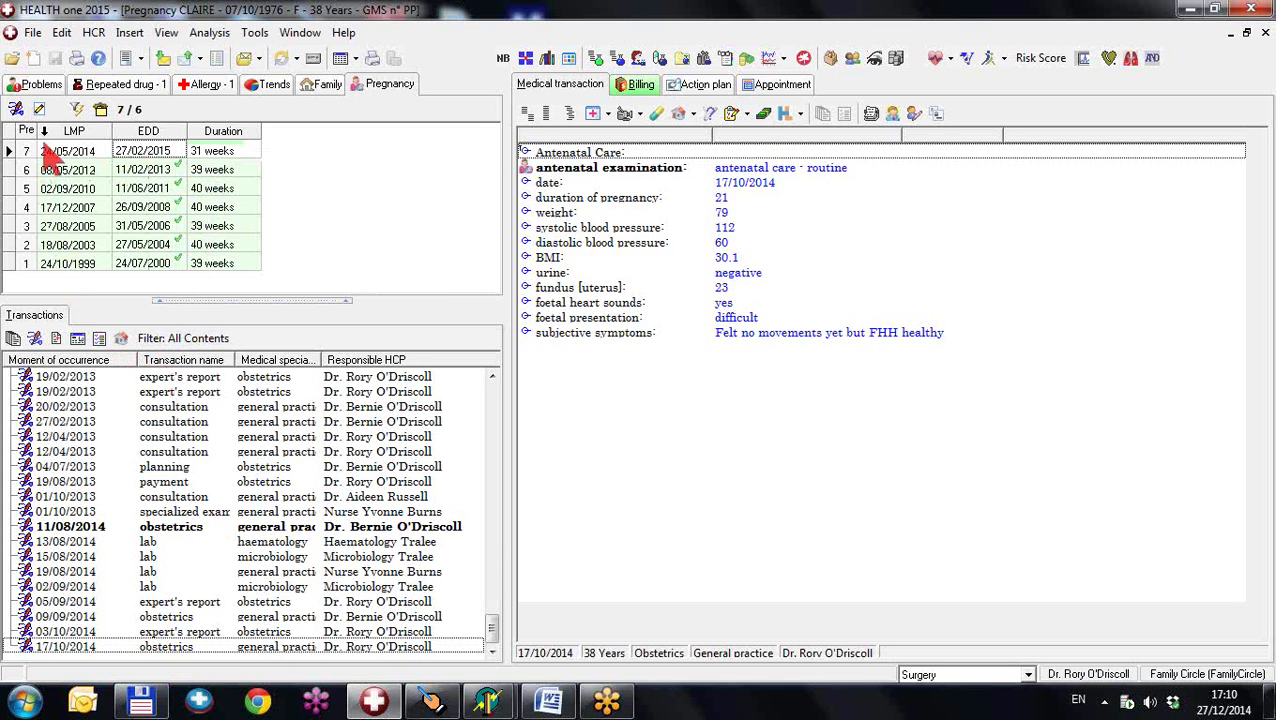
left_click(40, 110)
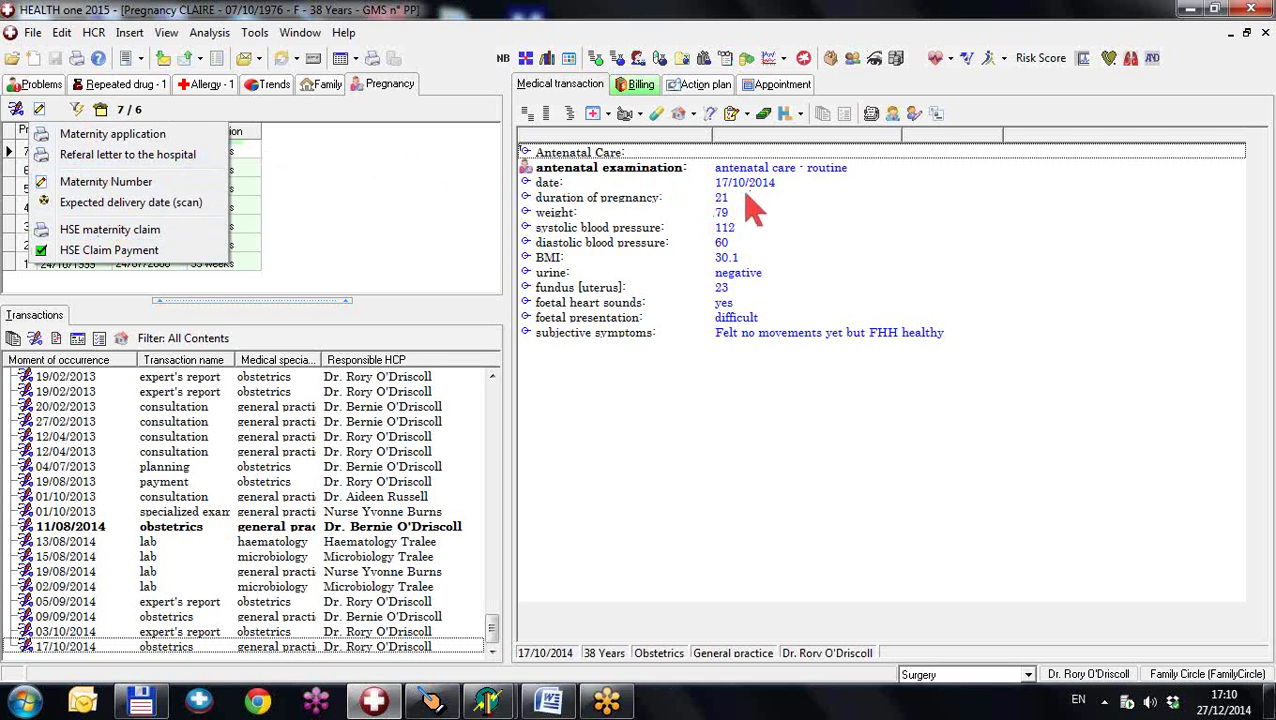
left_click(704, 58)
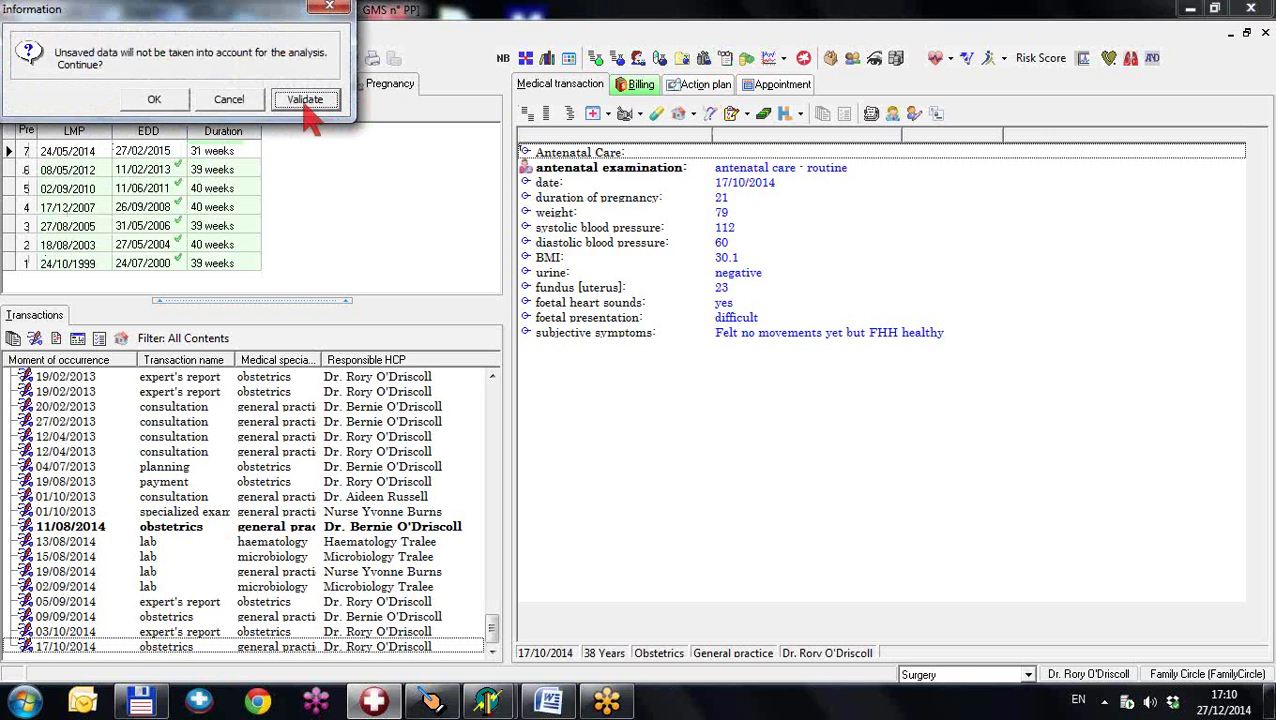
- Validate data and run the 'List of pregnant patients' analysis, which returns 3 records
left_click(305, 99)
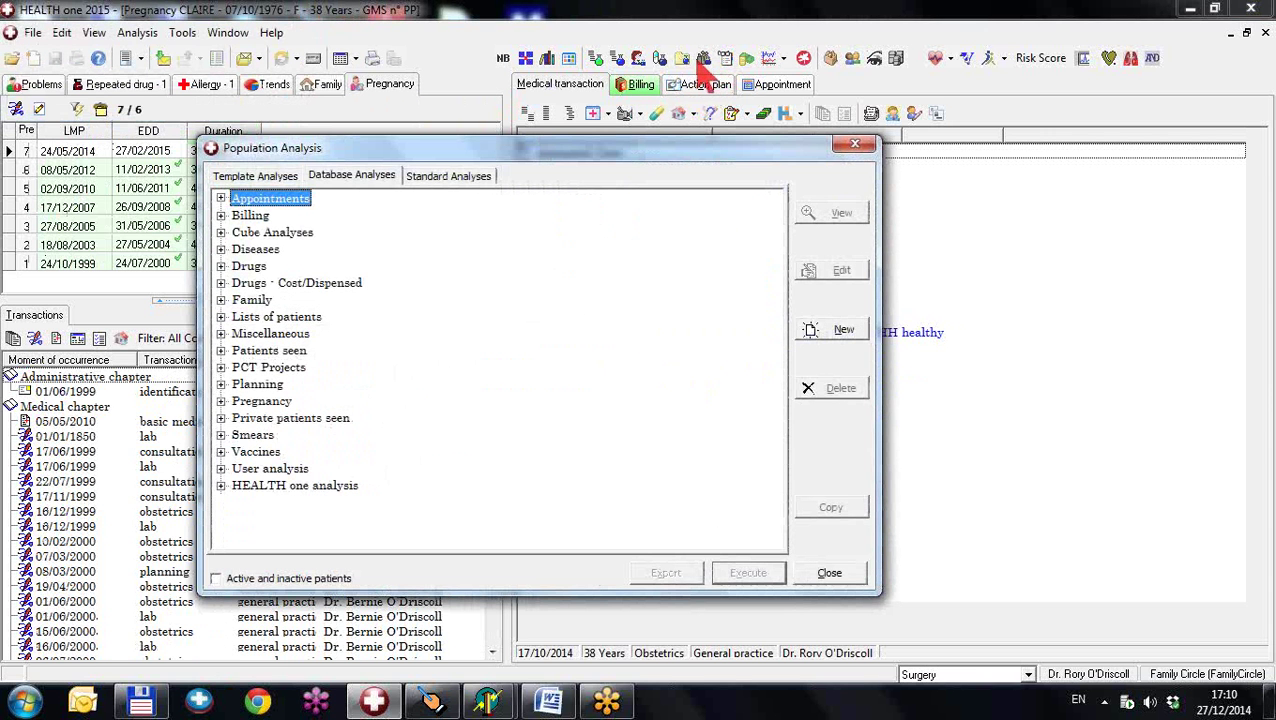
left_click(222, 403)
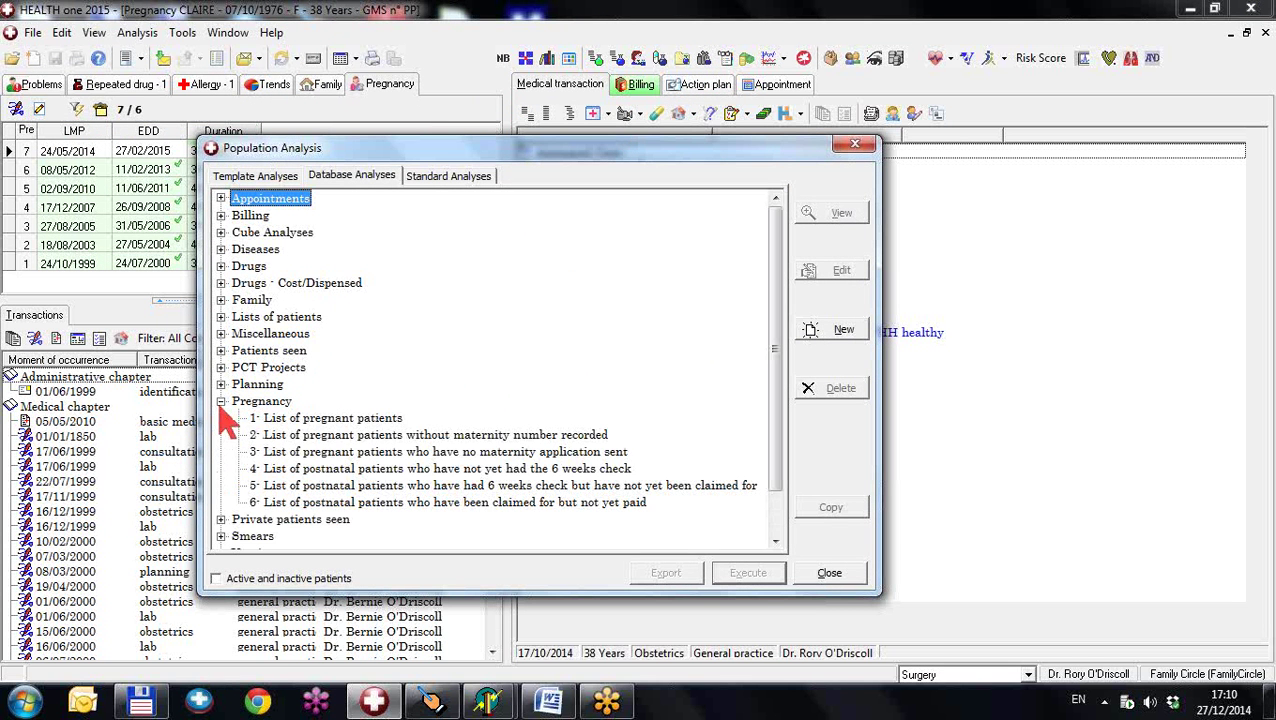
double_click(286, 419)
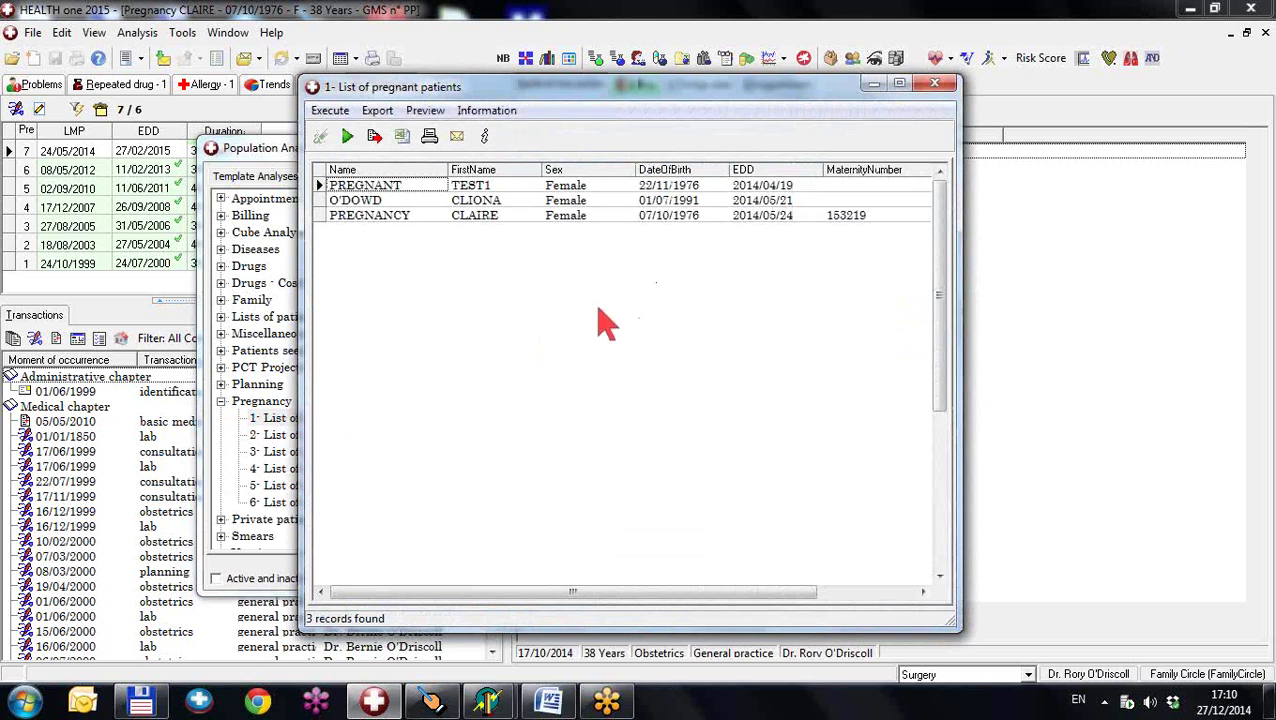
left_click(936, 86)
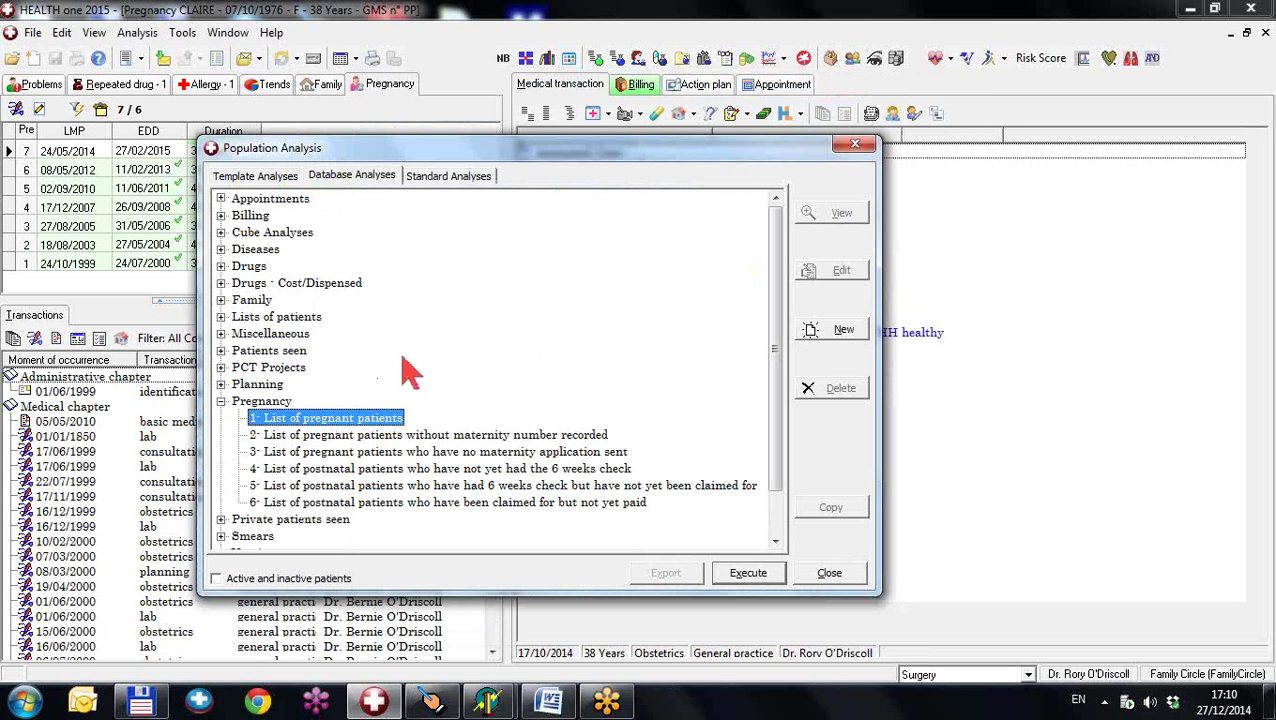
- Review the missing maternity number, unsent application, missed and unclaimed 6 weeks check analyses, then close
left_click(356, 436)
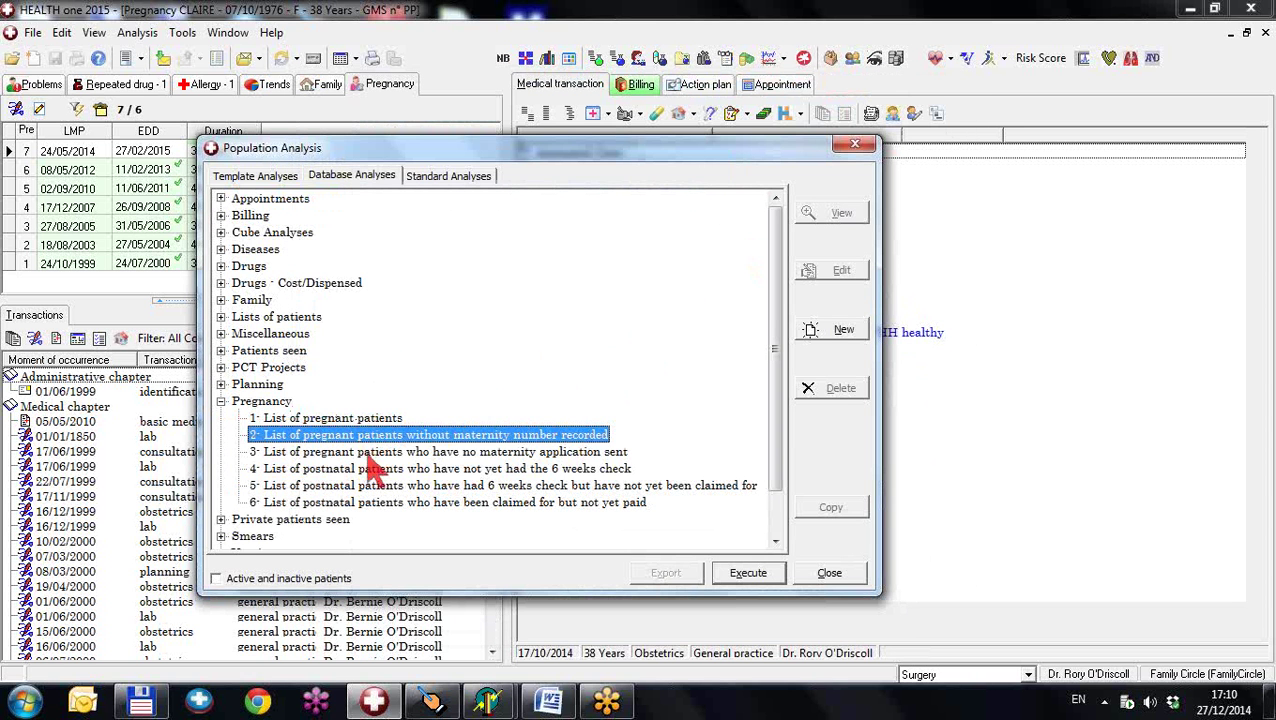
left_click(368, 455)
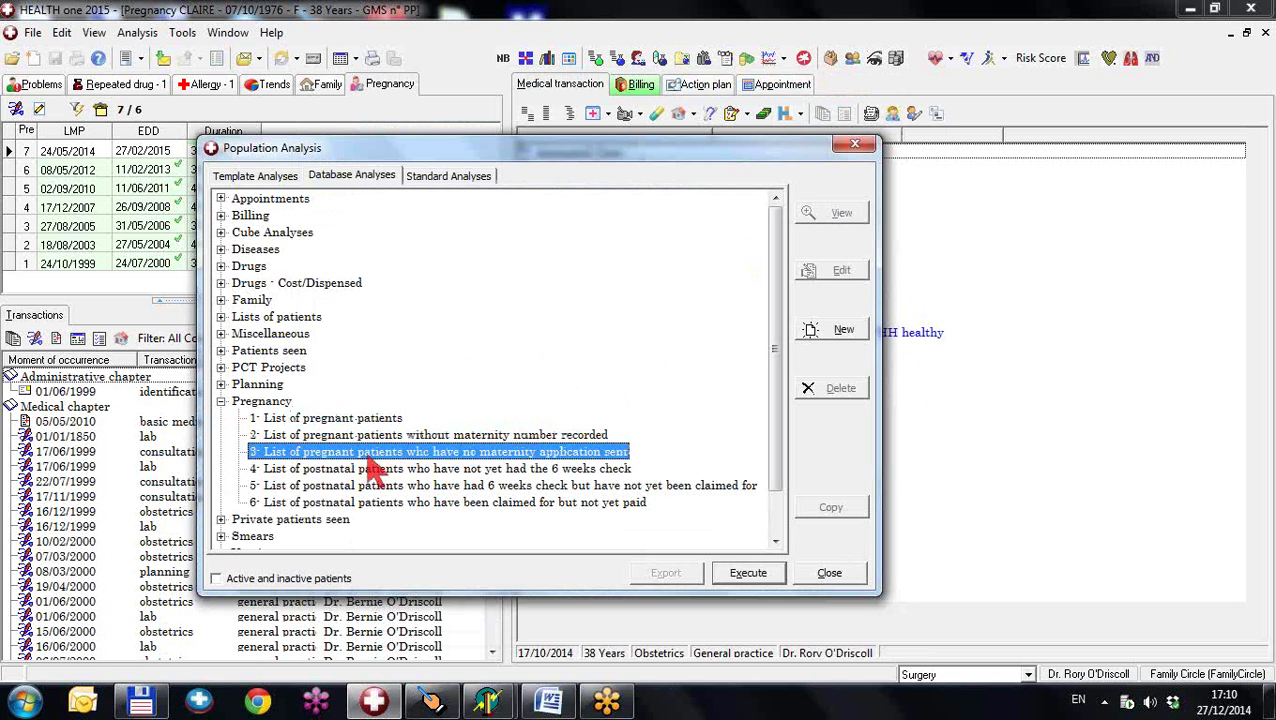
left_click(365, 470)
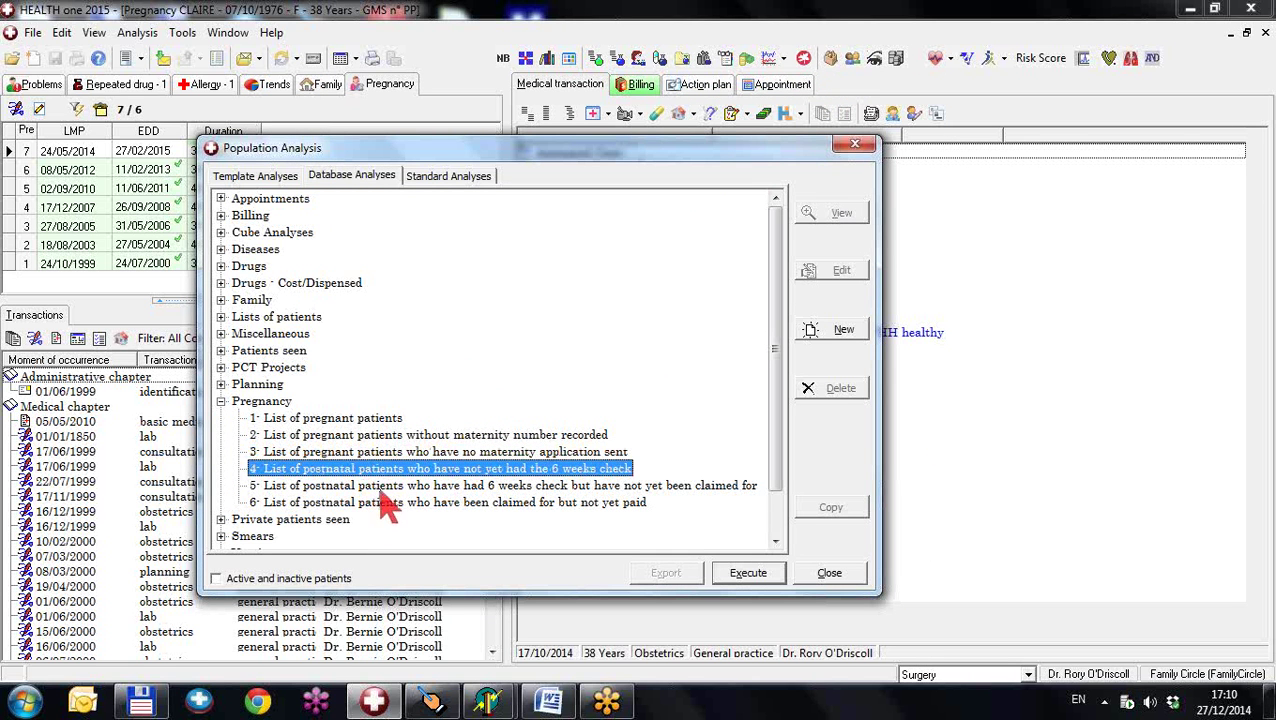
left_click(380, 487)
left_click(846, 576)
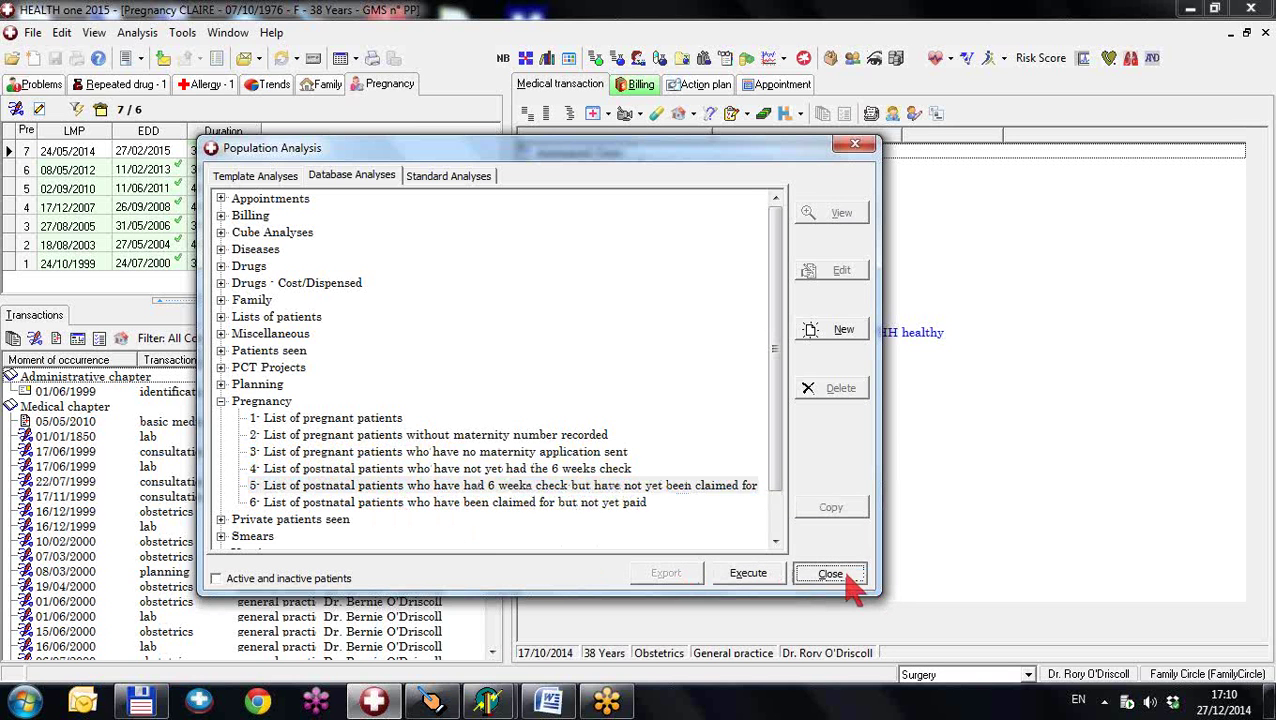